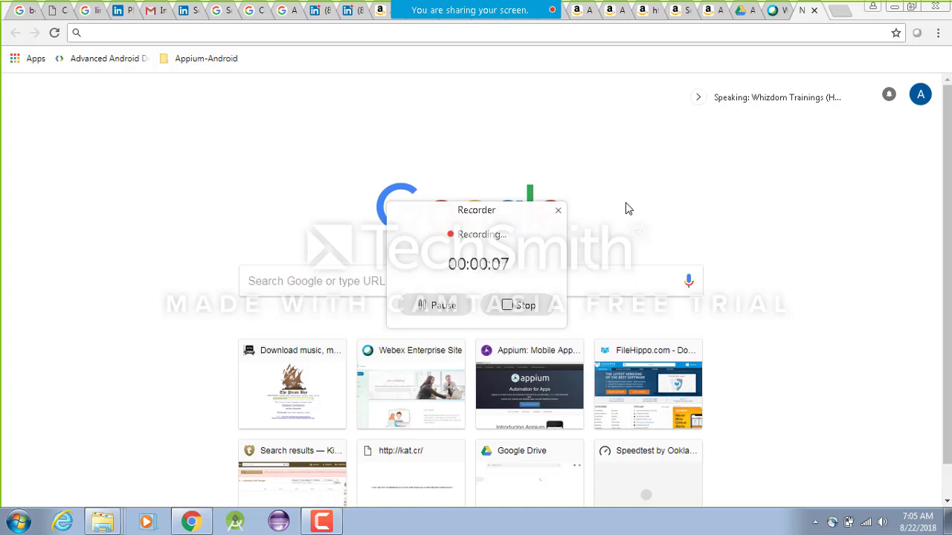
Close the meeting's Recorder dialog and open the appium.io website
{"action": "left_click", "coordinate": [559, 213]}
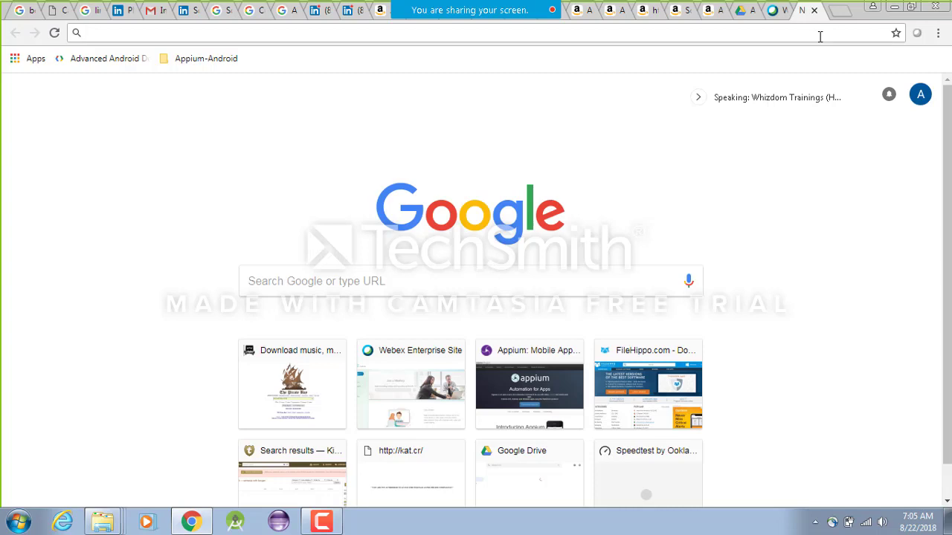
{"action": "type", "text": "a"}
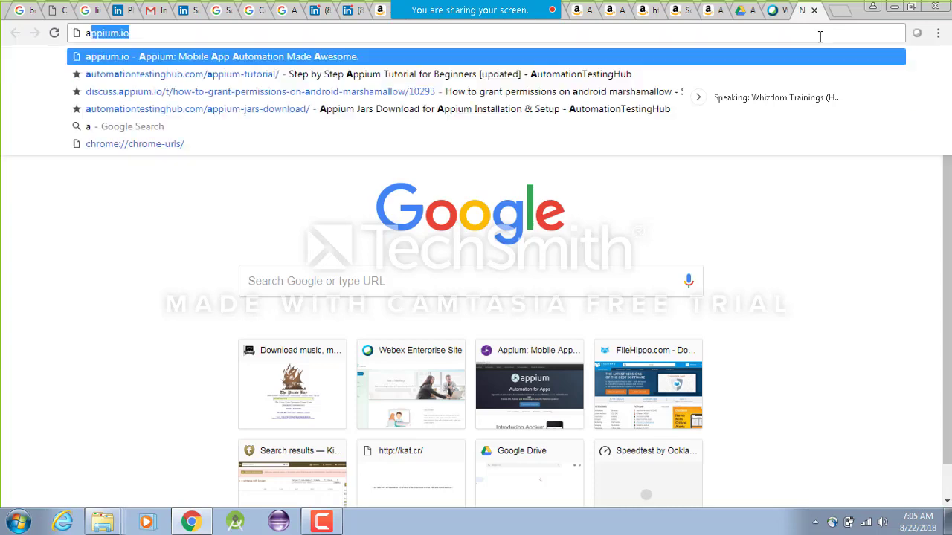
{"action": "type", "text": "ppium.io"}
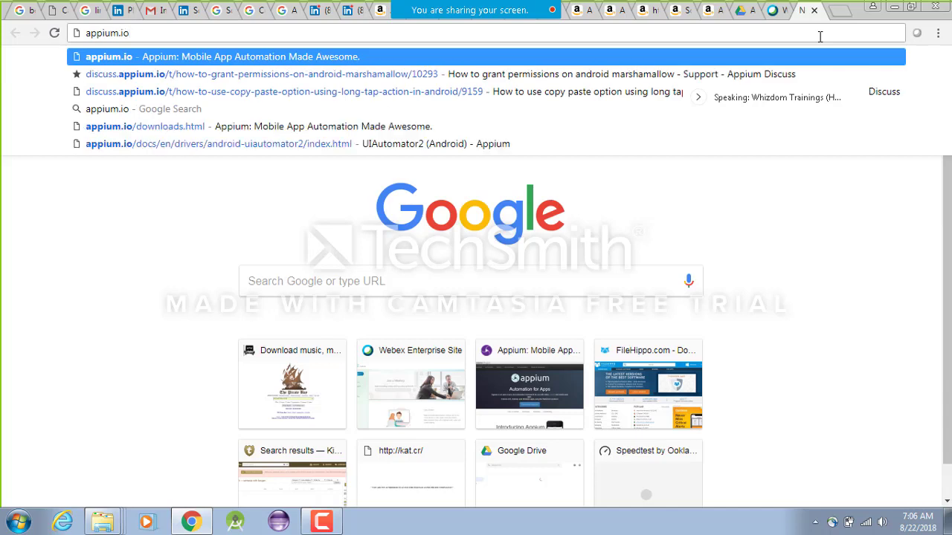
{"action": "key", "text": "Return"}
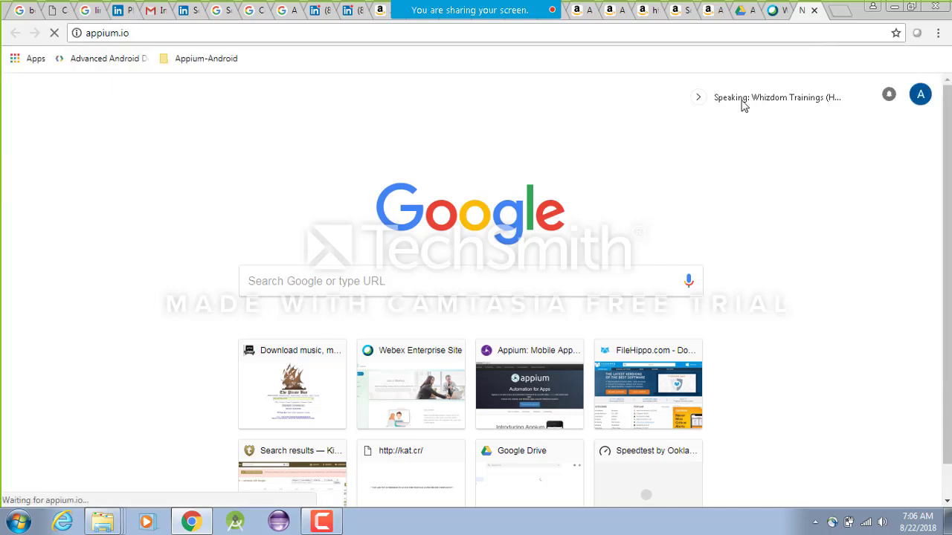
Minimise the screen recorder window, then go to Appium's Downloads page and follow the Java client library link
{"action": "left_click", "coordinate": [325, 524]}
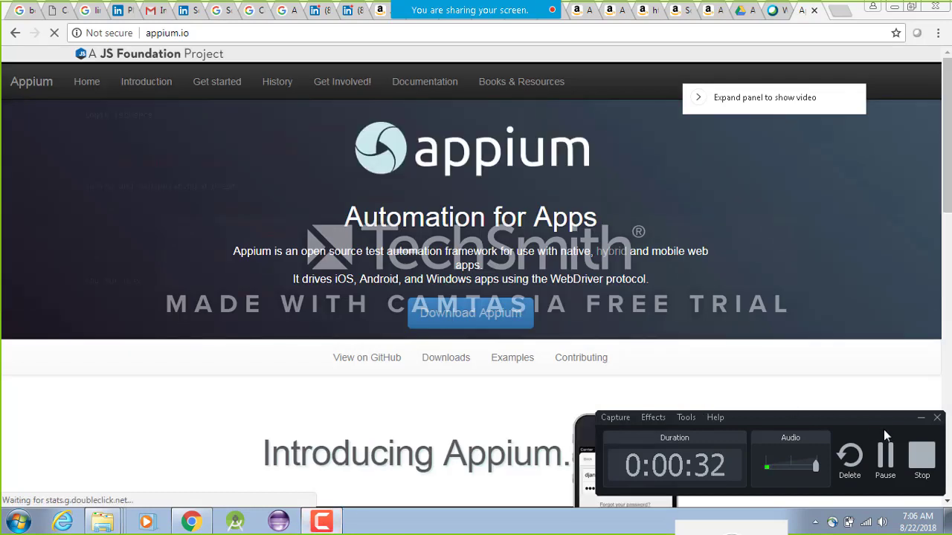
{"action": "left_click", "coordinate": [918, 421]}
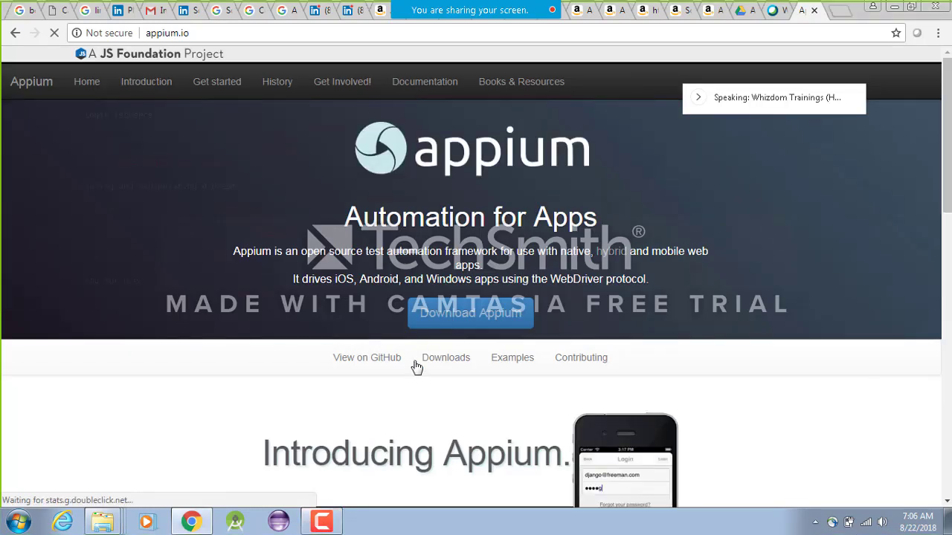
{"action": "left_click", "coordinate": [452, 359]}
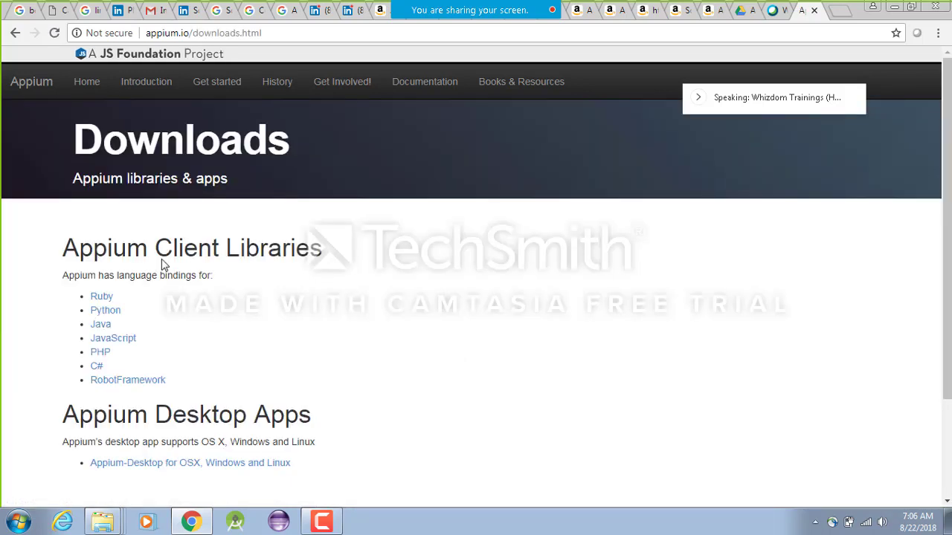
{"action": "left_click", "coordinate": [100, 327]}
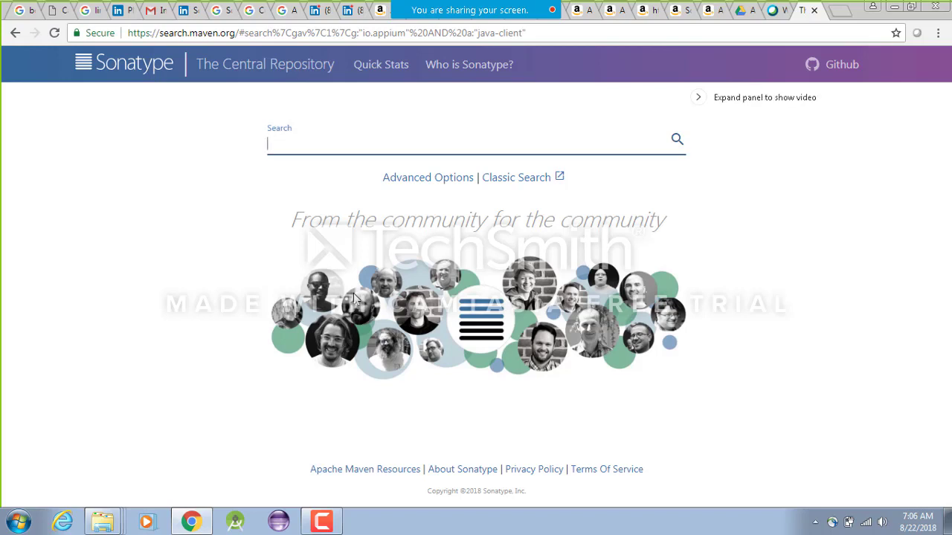
Search the Central Repository for g:io.appium a:javaclient
{"action": "type", "text": "g:io.ap"}
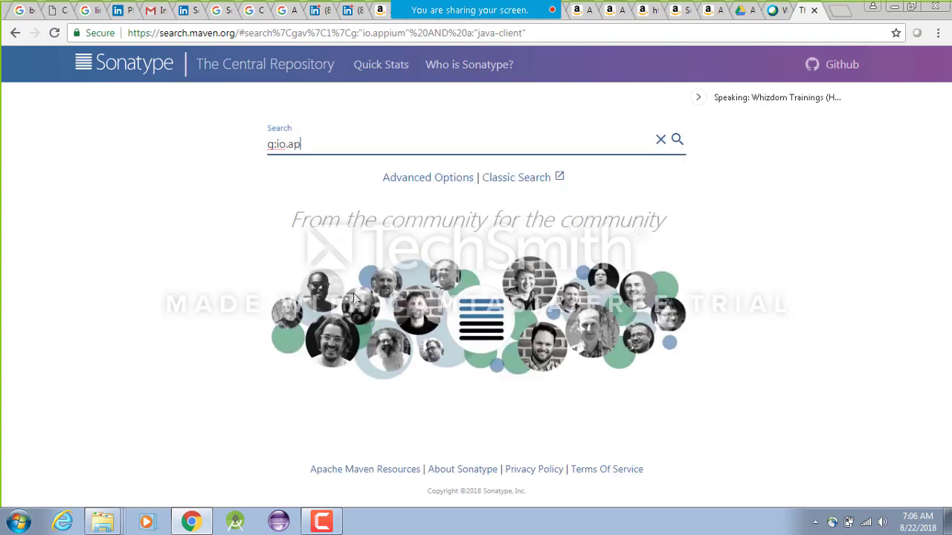
{"action": "type", "text": "pium"}
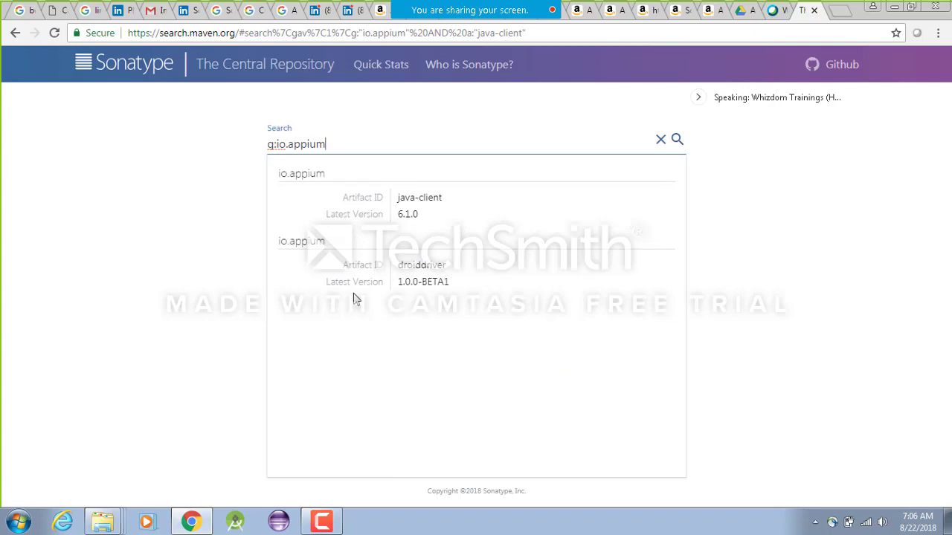
{"action": "type", "text": "a"}
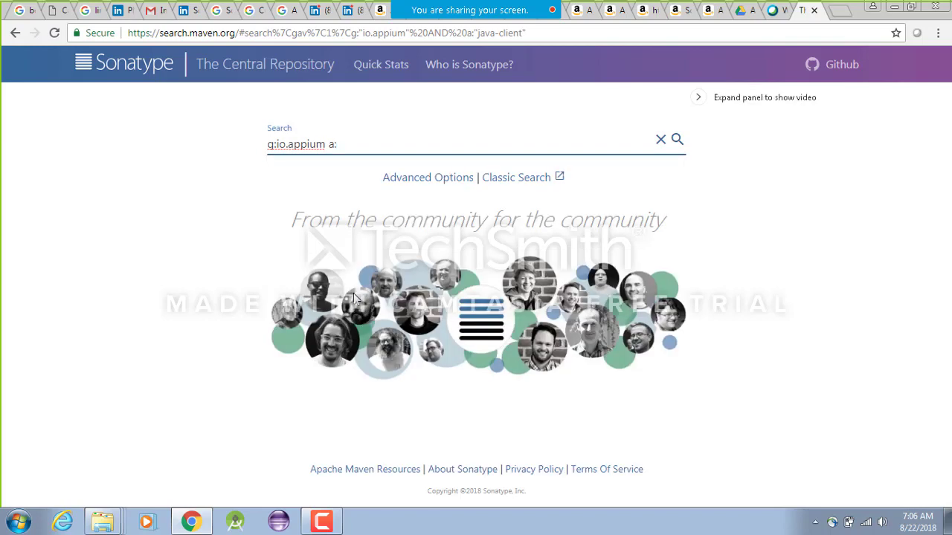
{"action": "type", "text": ":j"}
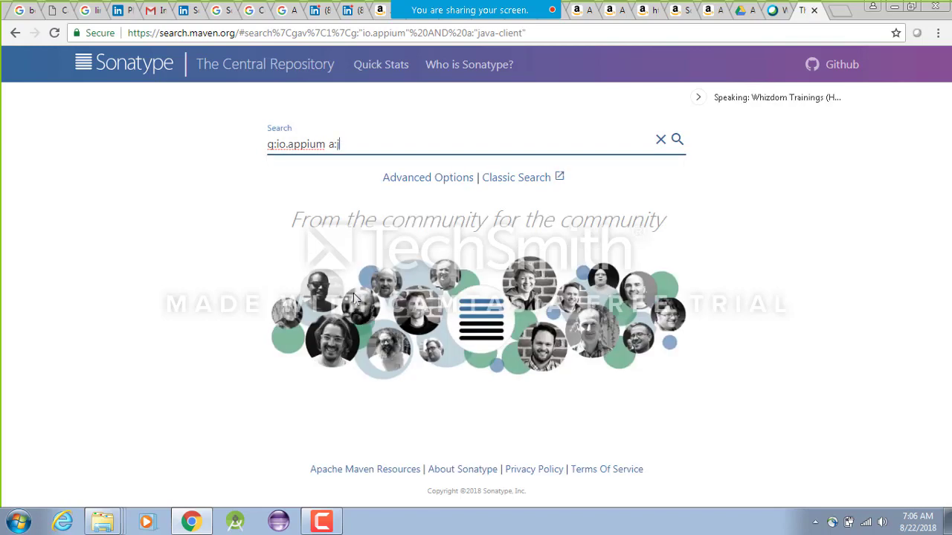
{"action": "type", "text": "avaclient"}
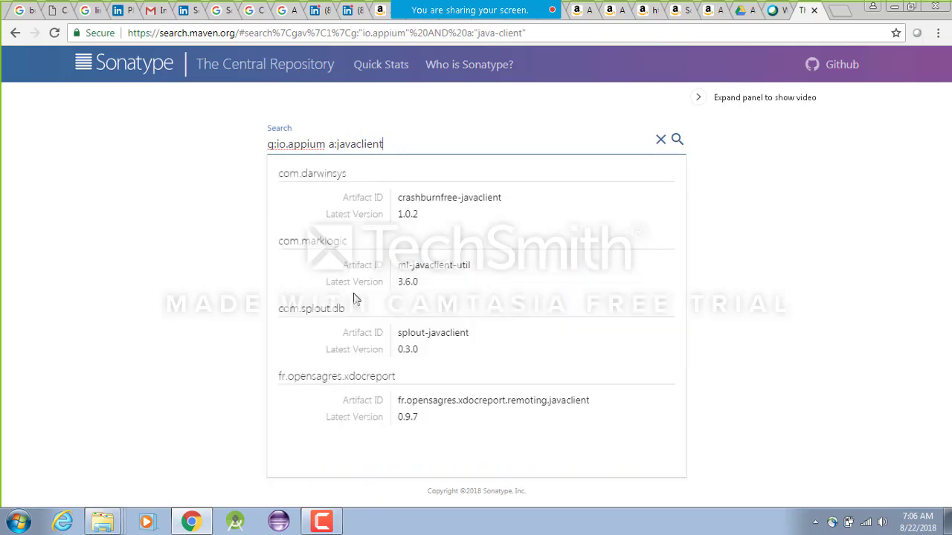
{"action": "left_click", "coordinate": [676, 140]}
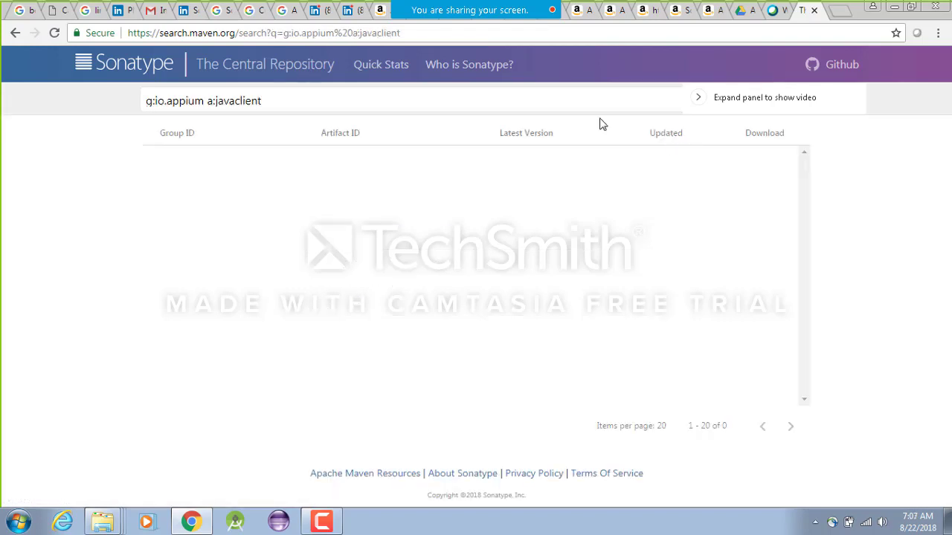
Replace the search query with g:io.appium and pick the java-client artifact ID suggested under io.appium
{"action": "left_click", "coordinate": [457, 104]}
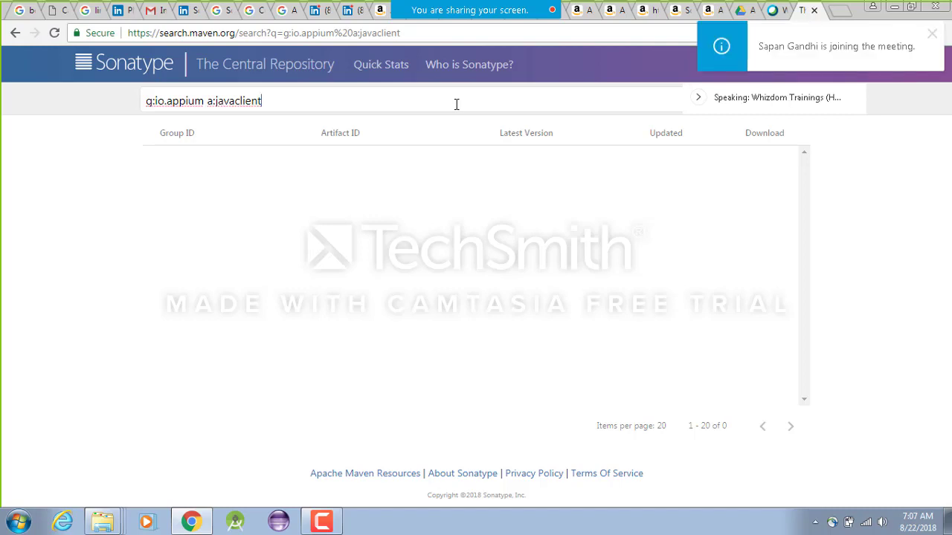
{"action": "left_click", "coordinate": [152, 101]}
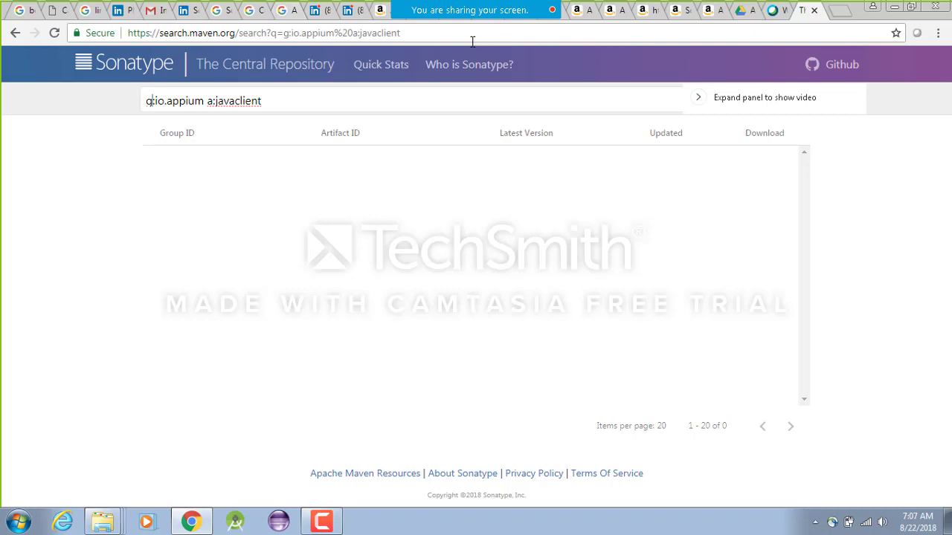
{"action": "left_click", "coordinate": [424, 101]}
{"action": "key", "text": "BackSpace"}
{"action": "key", "text": "BackSpace"}
{"action": "key", "text": "BackSpace"}
{"action": "key", "text": "BackSpace"}
{"action": "key", "text": "BackSpace"}
{"action": "key", "text": "BackSpace"}
{"action": "key", "text": "BackSpace"}
{"action": "key", "text": "BackSpace"}
{"action": "key", "text": "BackSpace"}
{"action": "key", "text": "BackSpace"}
{"action": "key", "text": "BackSpace"}
{"action": "key", "text": "BackSpace"}
{"action": "key", "text": "BackSpace"}
{"action": "key", "text": "BackSpace"}
{"action": "key", "text": "BackSpace"}
{"action": "key", "text": "BackSpace"}
{"action": "key", "text": "BackSpace"}
{"action": "key", "text": "BackSpace"}
{"action": "key", "text": "BackSpace"}
{"action": "key", "text": "BackSpace"}
{"action": "key", "text": "BackSpace"}
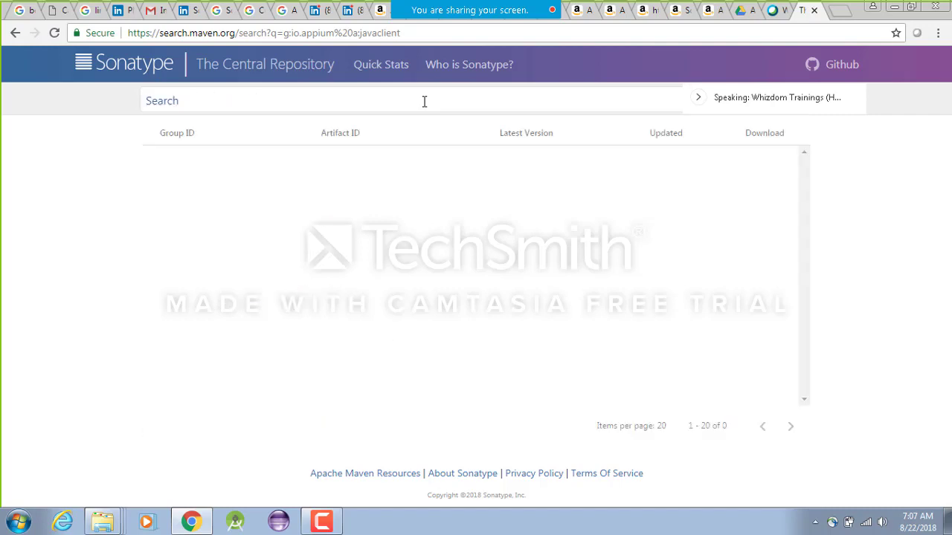
{"action": "type", "text": "g"}
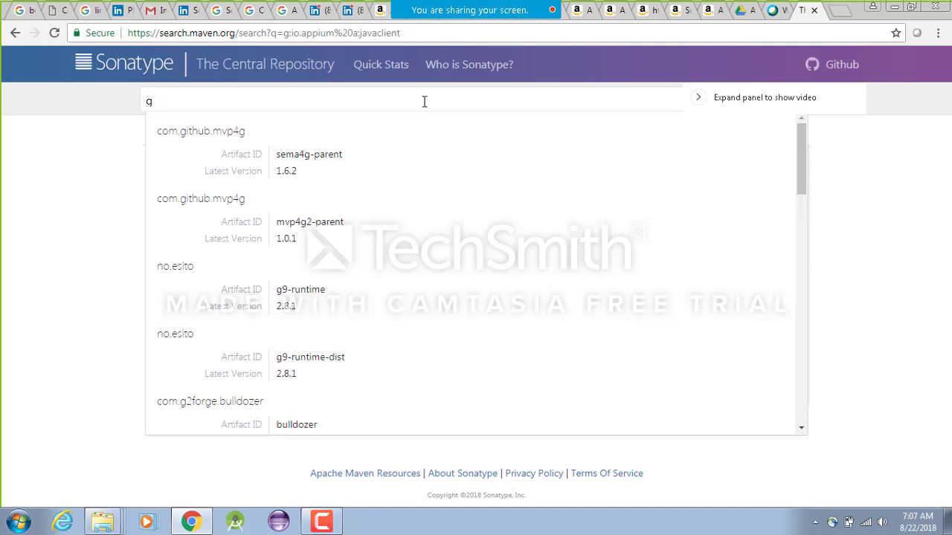
{"action": "type", "text": ":io"}
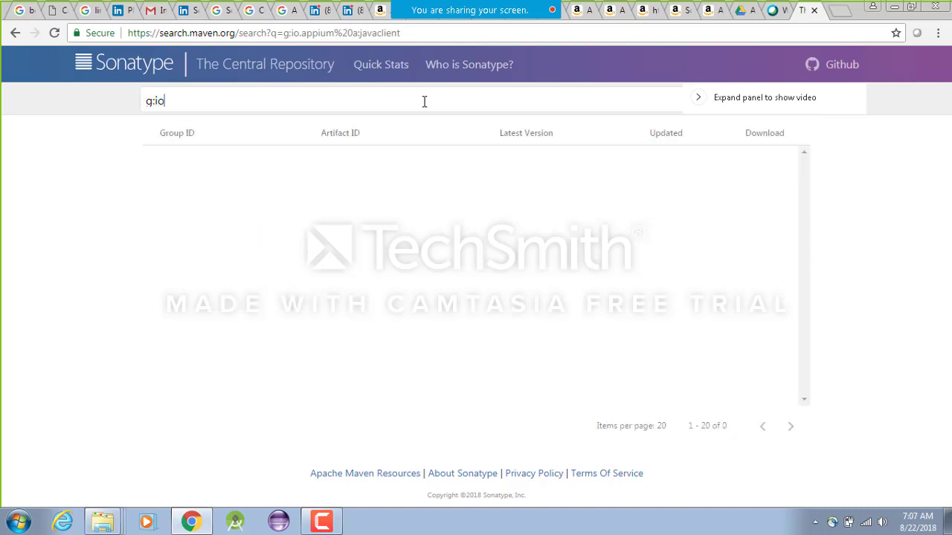
{"action": "type", "text": ".appium"}
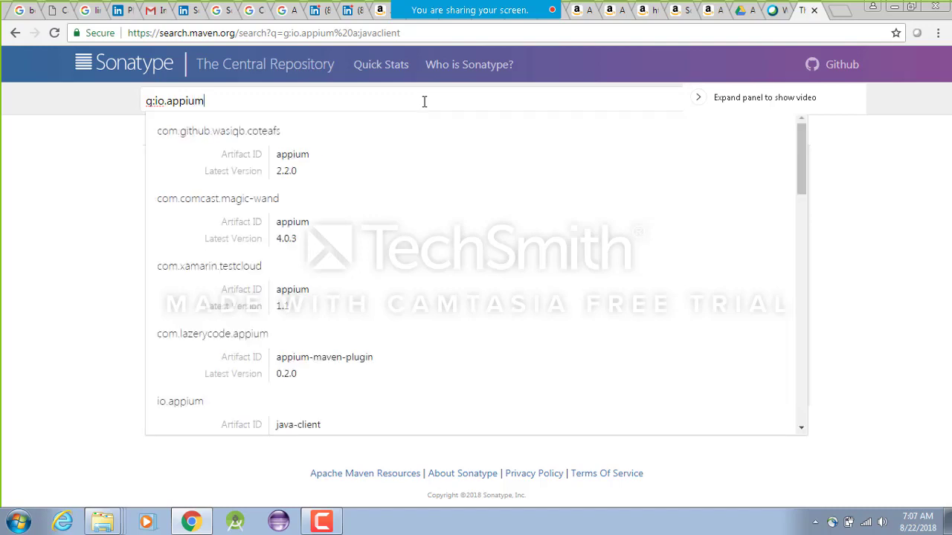
{"action": "left_click", "coordinate": [296, 426]}
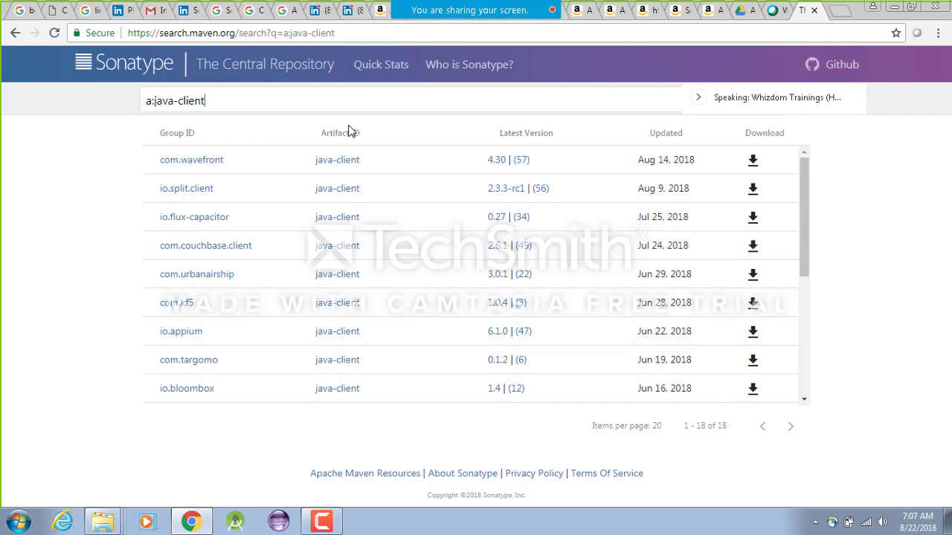
Extend the search query to g:io.appium a:java-client and copy the whole query
{"action": "left_click_drag", "start_coordinate": [208, 102], "coordinate": [128, 109]}
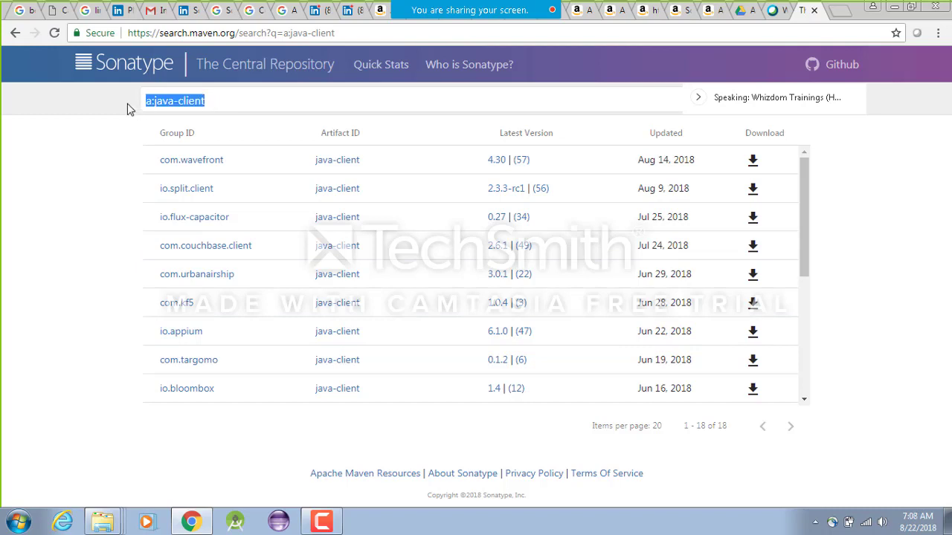
{"action": "key", "text": "Left"}
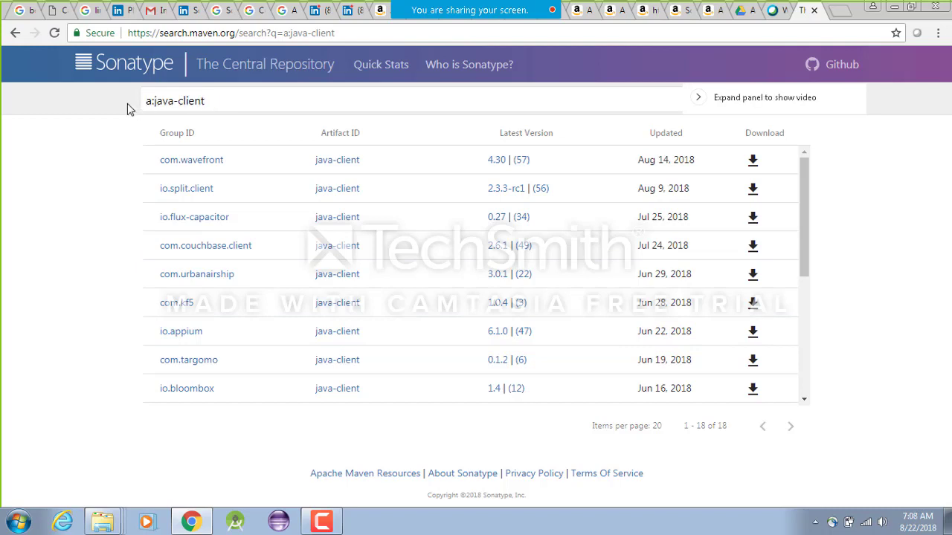
{"action": "type", "text": "g"}
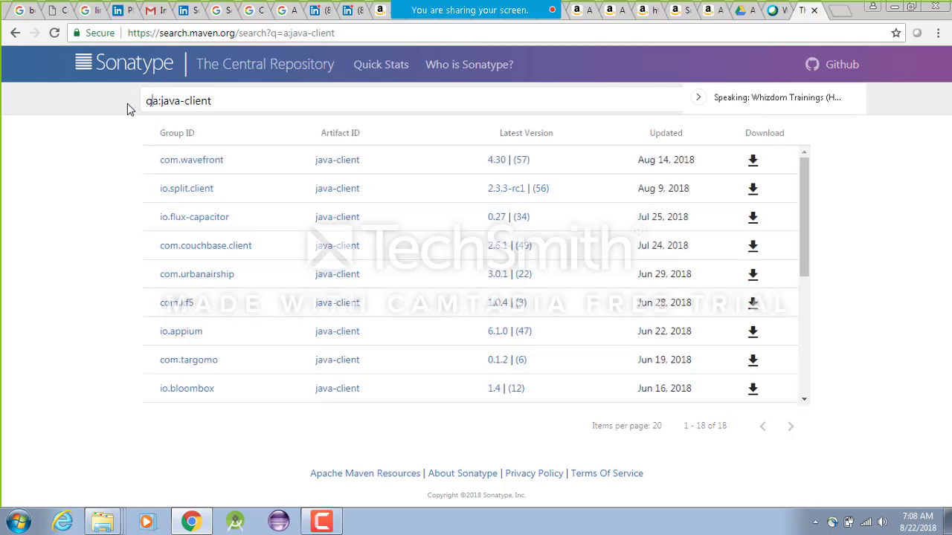
{"action": "type", "text": ":io"}
{"action": "type", "text": ".appiu"}
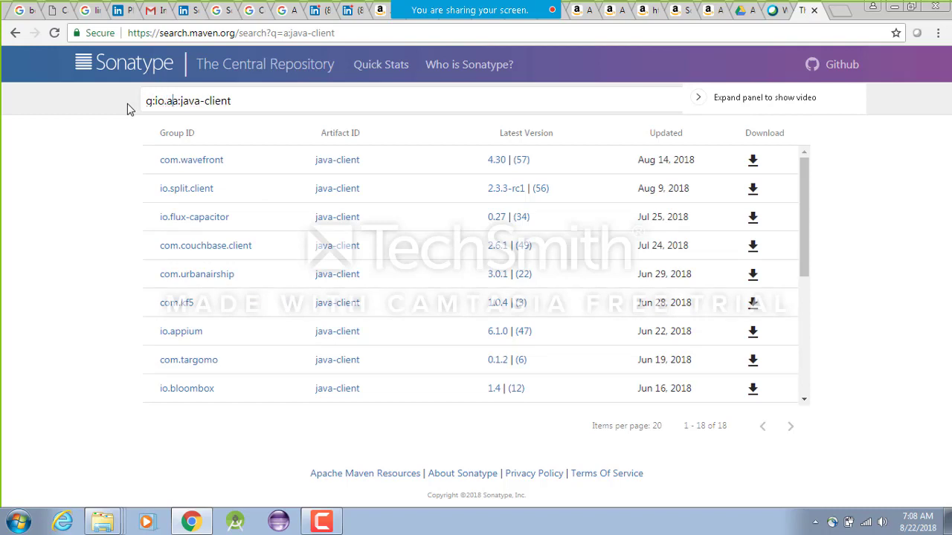
{"action": "type", "text": "m"}
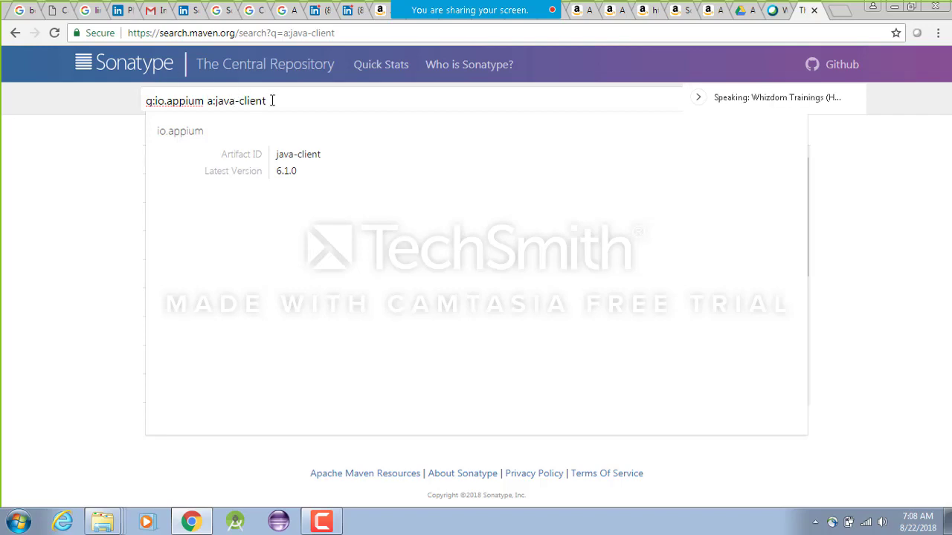
{"action": "left_click_drag", "start_coordinate": [272, 100], "coordinate": [146, 99]}
{"action": "key", "text": "ctrl+c"}
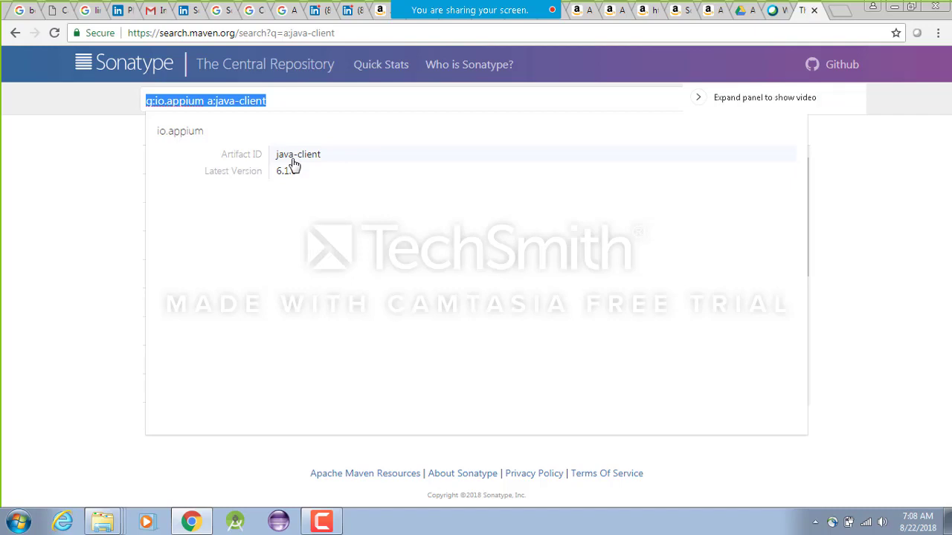
Undo the query edit and show the download formats for the io.appium java-client
{"action": "key", "text": "ctrl+z"}
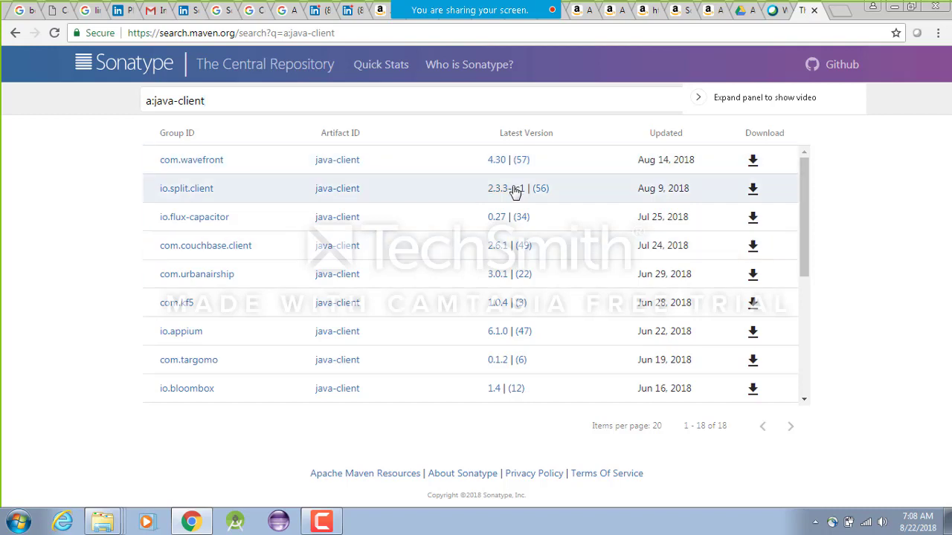
{"action": "left_click", "coordinate": [752, 331]}
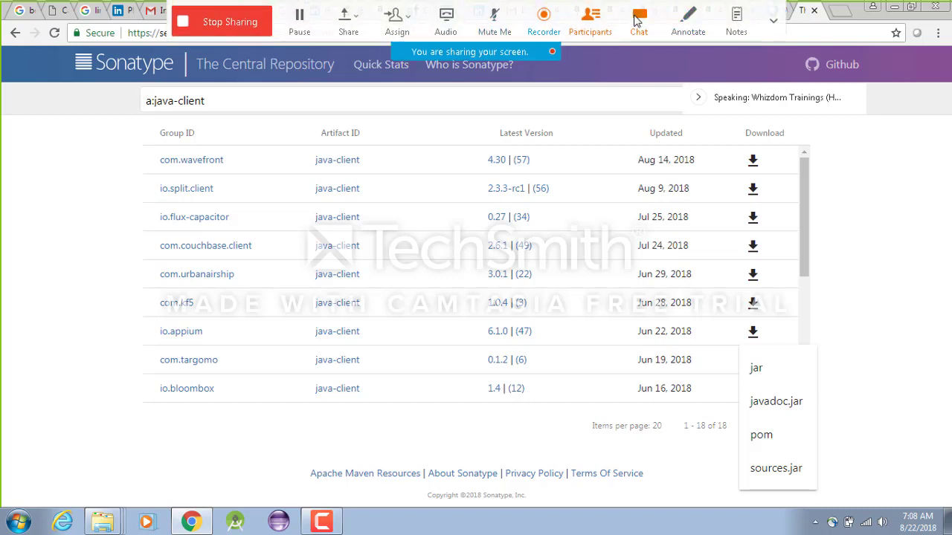
Open the meeting chat and send the copied query g:io.appium a:java-client to everyone
{"action": "left_click", "coordinate": [637, 18]}
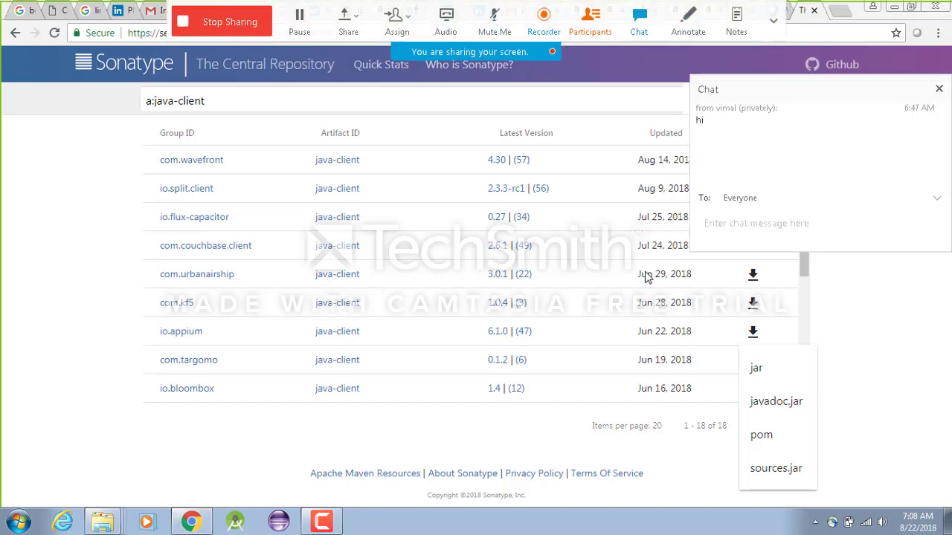
{"action": "left_click", "coordinate": [725, 216]}
{"action": "key", "text": "ctrl+v"}
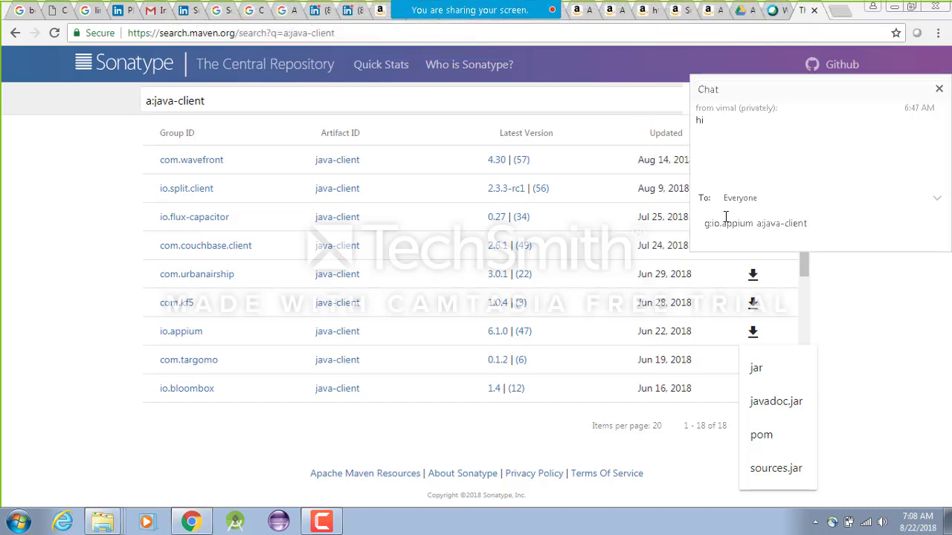
{"action": "key", "text": "Return"}
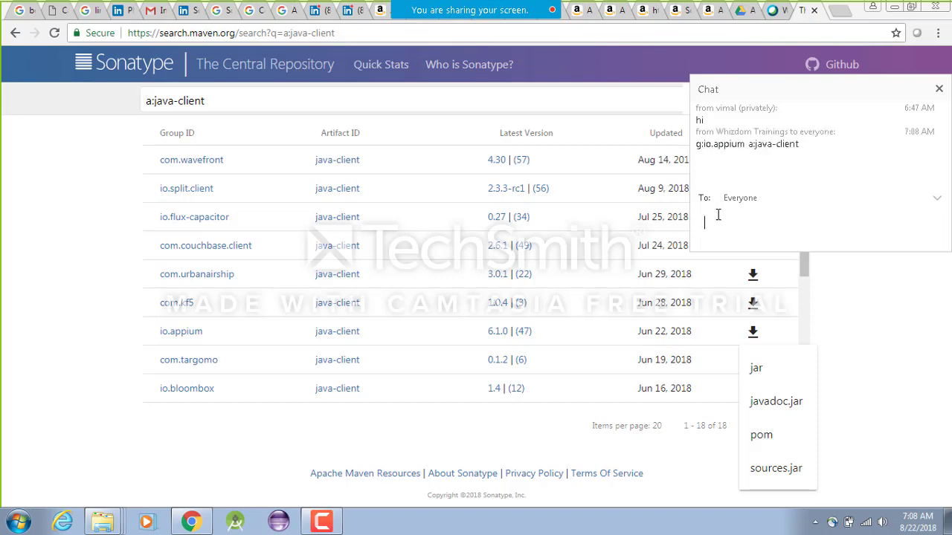
Copy the address of the java-client search results page and send it to everyone in the meeting chat
{"action": "left_click", "coordinate": [151, 33]}
{"action": "key", "text": "ctrl+c"}
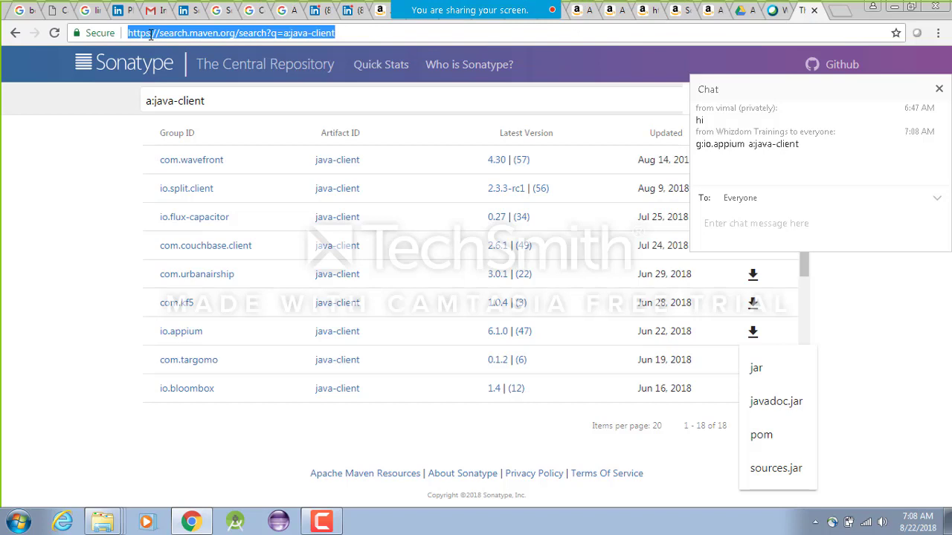
{"action": "left_click", "coordinate": [732, 224]}
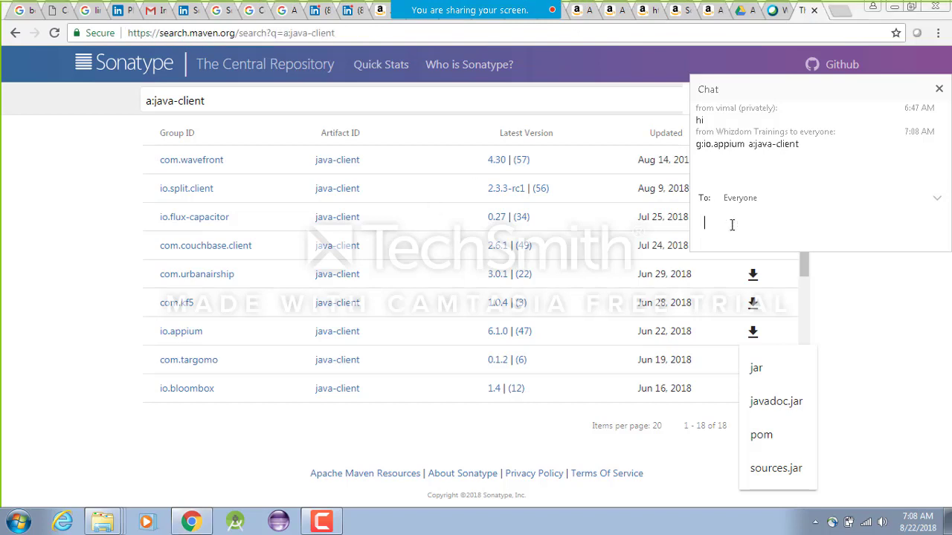
{"action": "key", "text": "ctrl+v"}
{"action": "key", "text": "Return"}
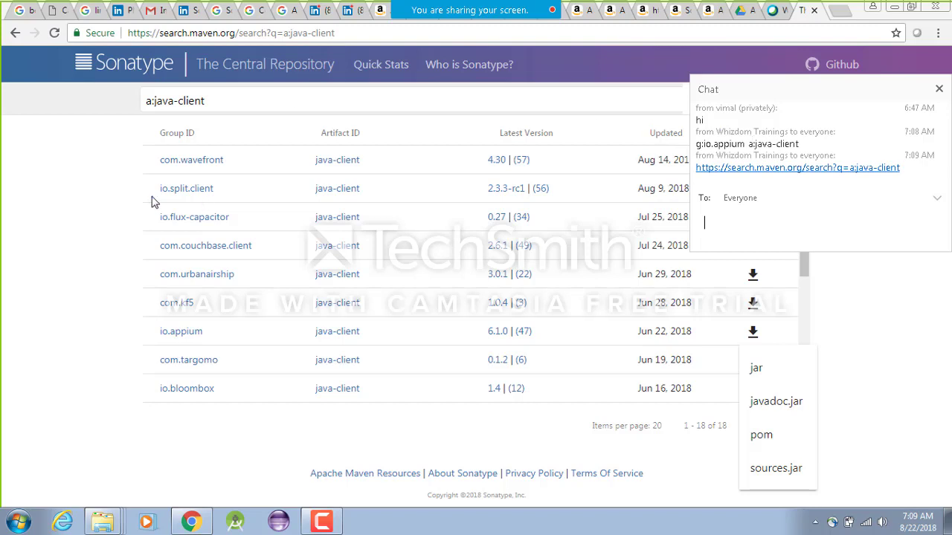
Close the download format list and the meeting chat, and open seleniumhq.org in the browser
{"action": "left_click", "coordinate": [23, 213]}
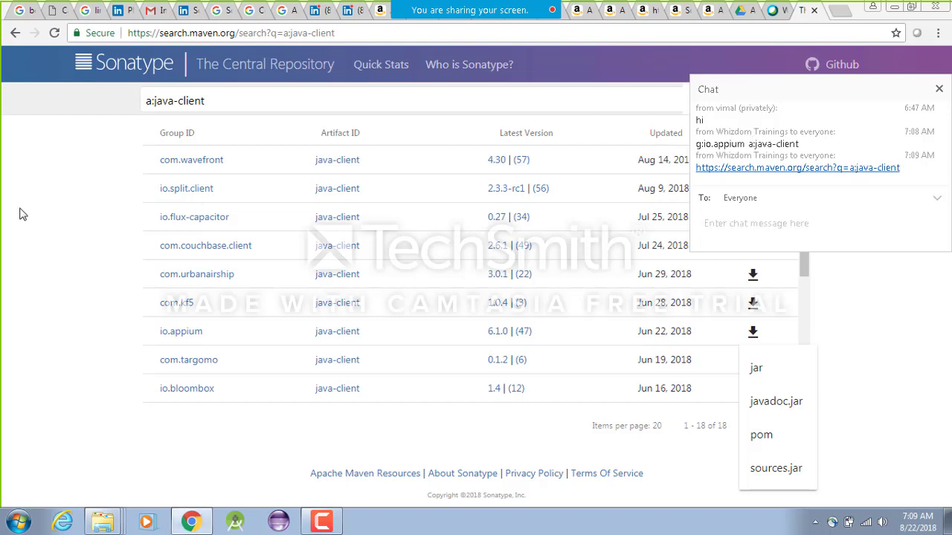
{"action": "left_click", "coordinate": [938, 89]}
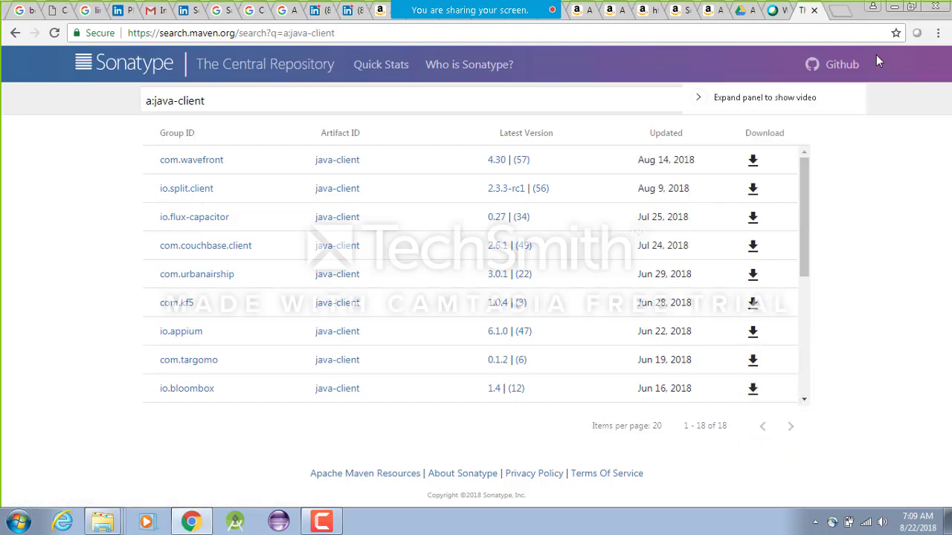
{"action": "left_click", "coordinate": [838, 35]}
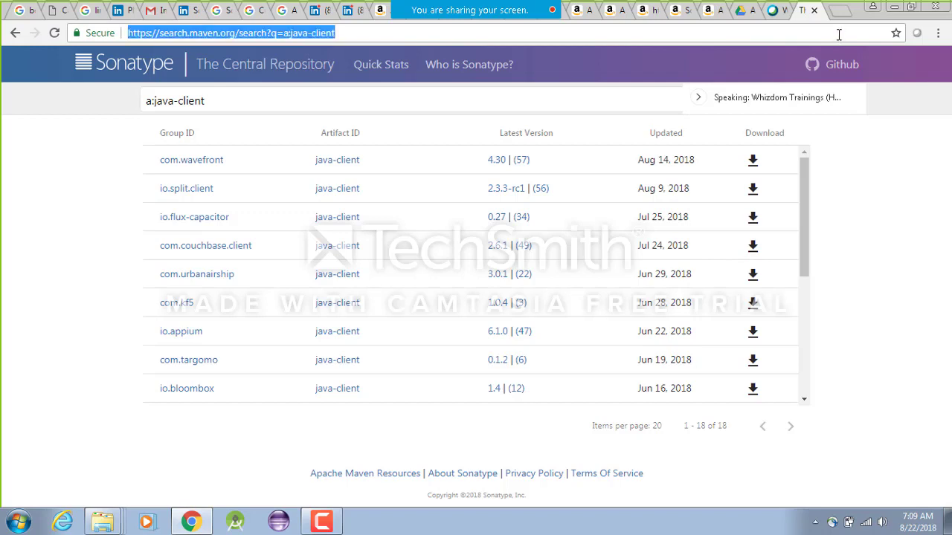
{"action": "type", "text": "sele"}
{"action": "key", "text": "Right"}
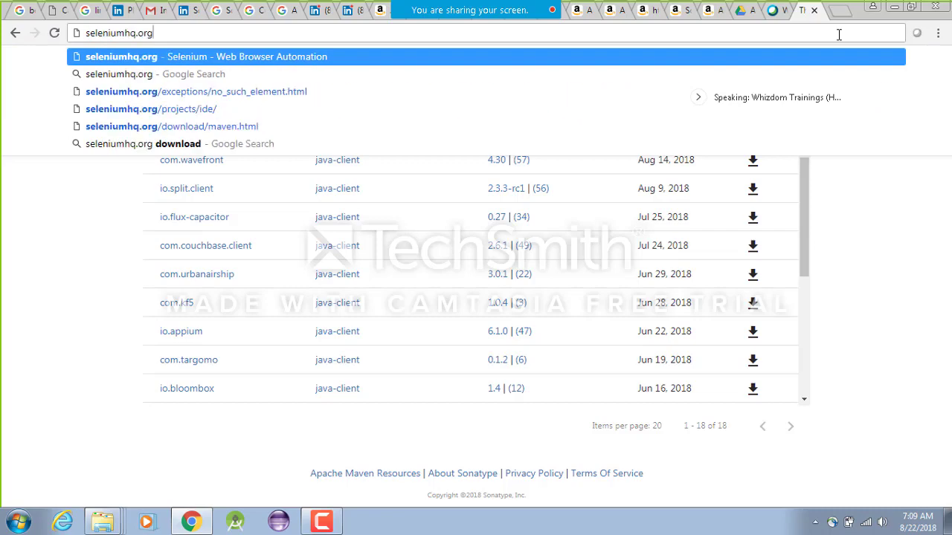
{"action": "key", "text": "Return"}
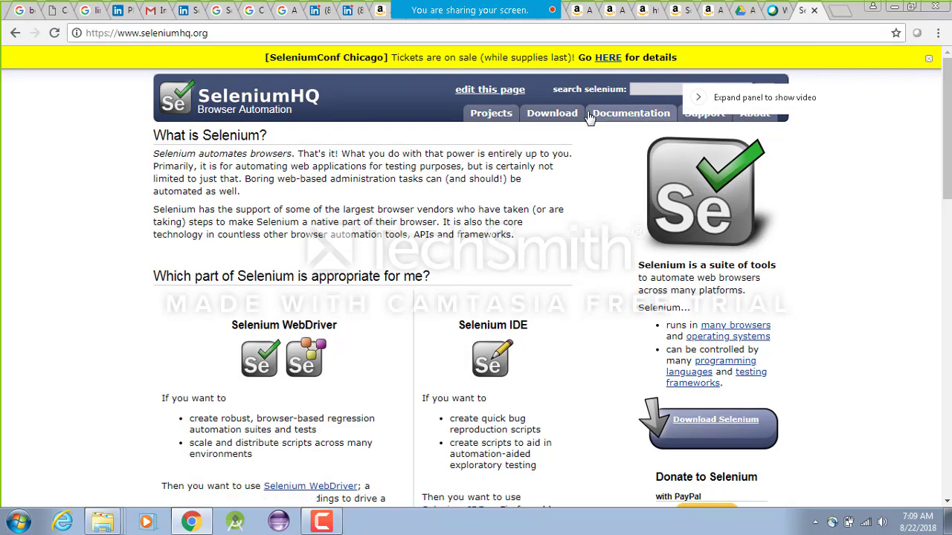
Download the Java 3.14.0 client from the Selenium downloads page and show selenium-java-3.14.0.zip in its folder
{"action": "left_click", "coordinate": [566, 118]}
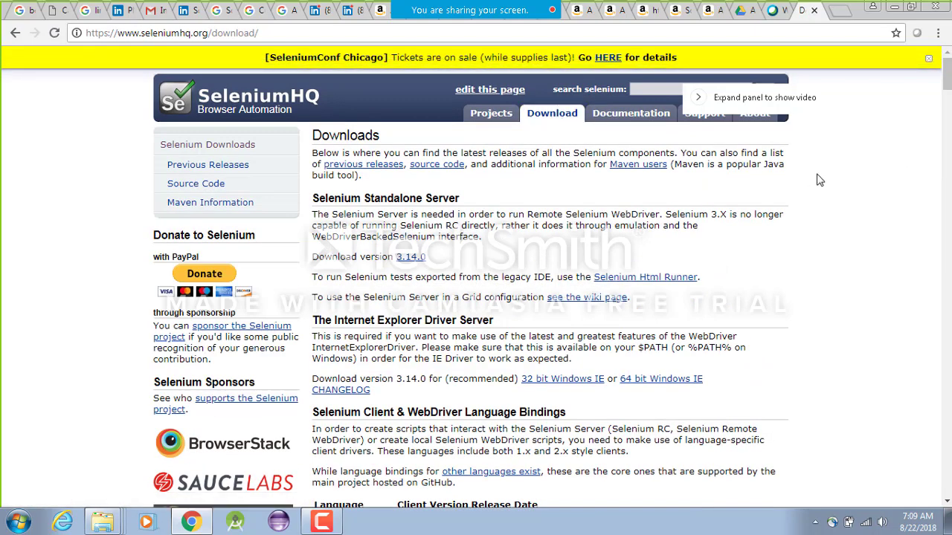
{"action": "left_click_drag", "start_coordinate": [947, 76], "coordinate": [948, 100]}
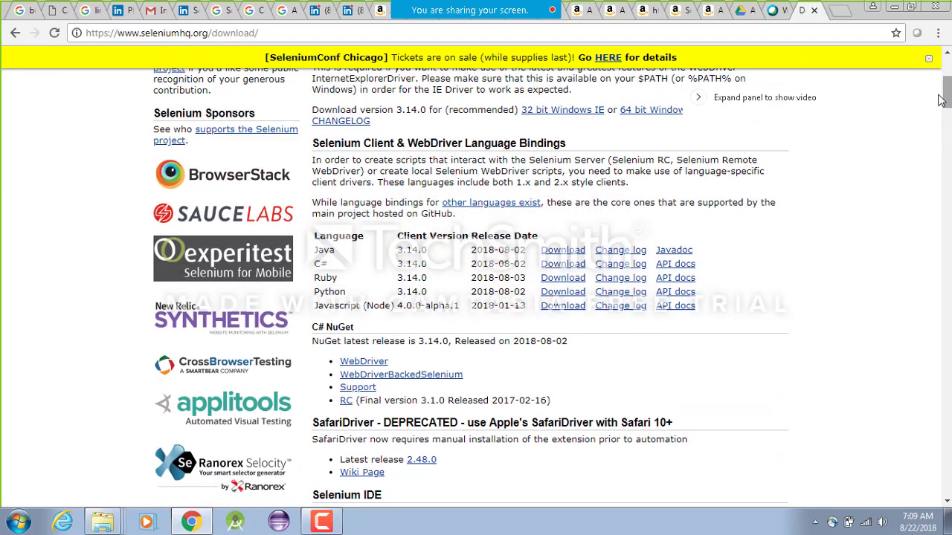
{"action": "left_click", "coordinate": [554, 252]}
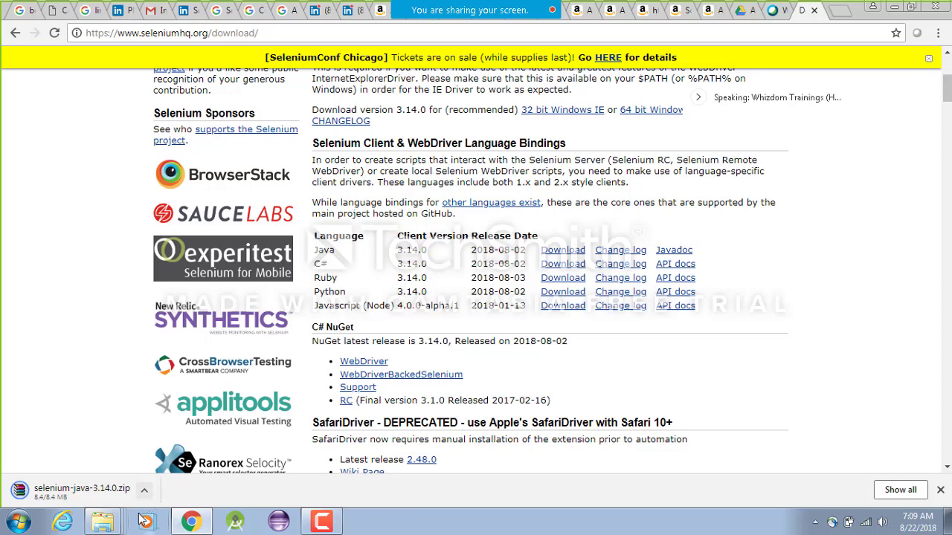
{"action": "left_click", "coordinate": [144, 491]}
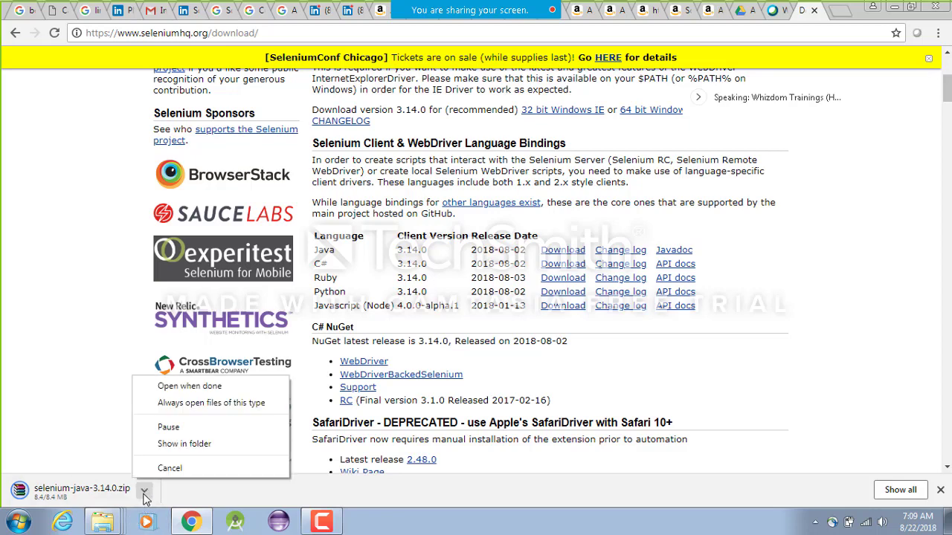
{"action": "left_click", "coordinate": [185, 443]}
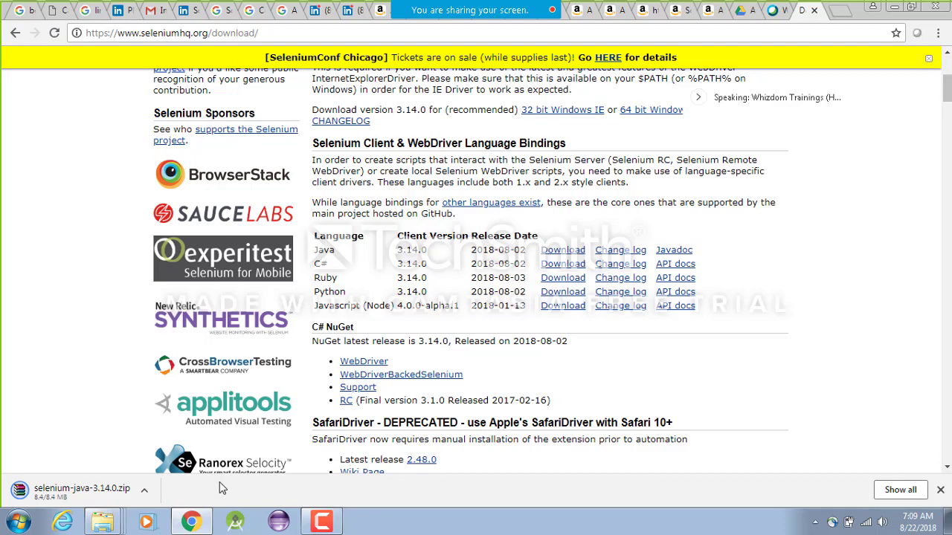
Browse the F: drive to Eclipse\AppiumJars\AllJars to view the collected jar files
{"action": "left_click", "coordinate": [17, 524]}
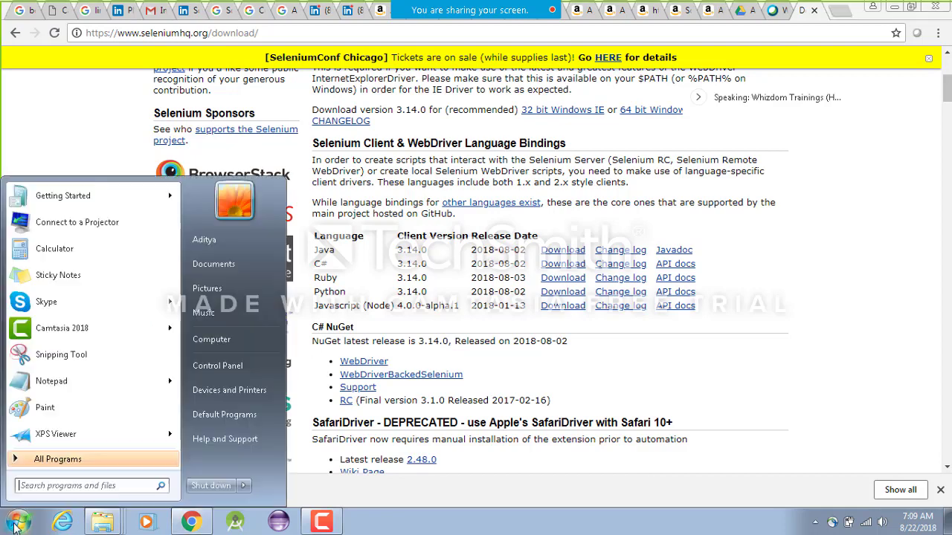
{"action": "left_click", "coordinate": [212, 342]}
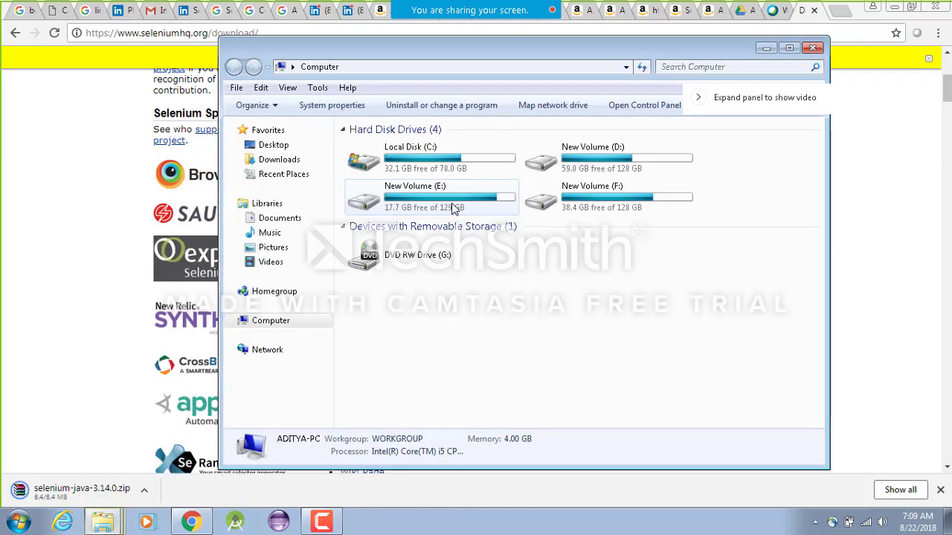
{"action": "double_click", "coordinate": [579, 197]}
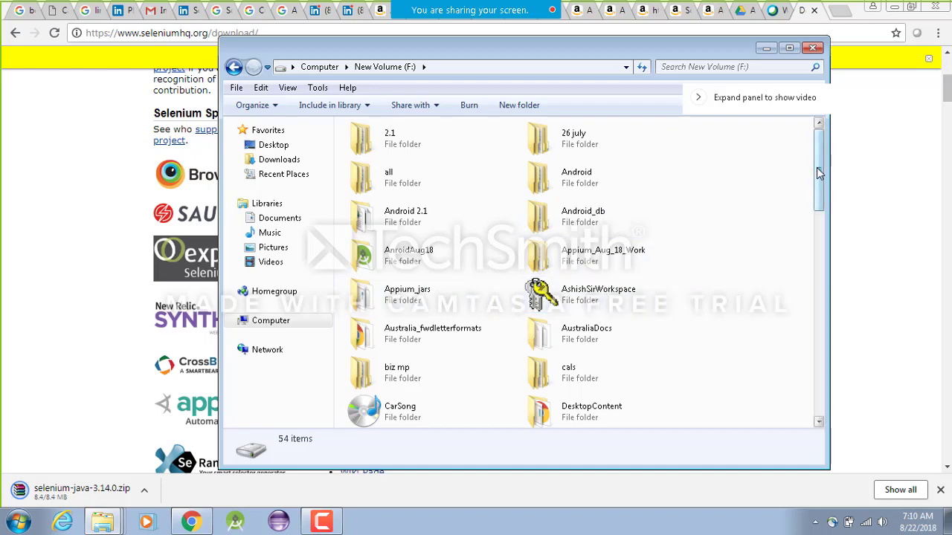
{"action": "left_click_drag", "start_coordinate": [818, 173], "coordinate": [818, 225]}
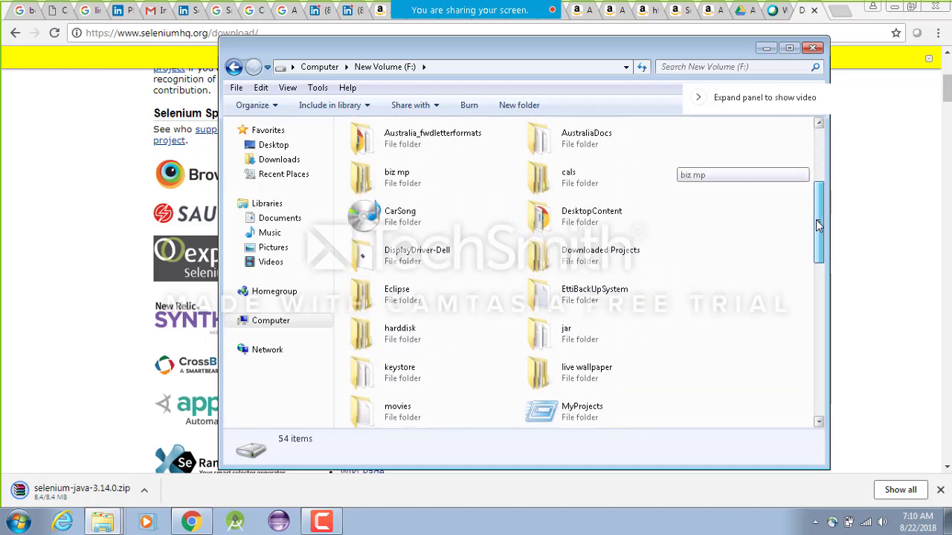
{"action": "double_click", "coordinate": [394, 293]}
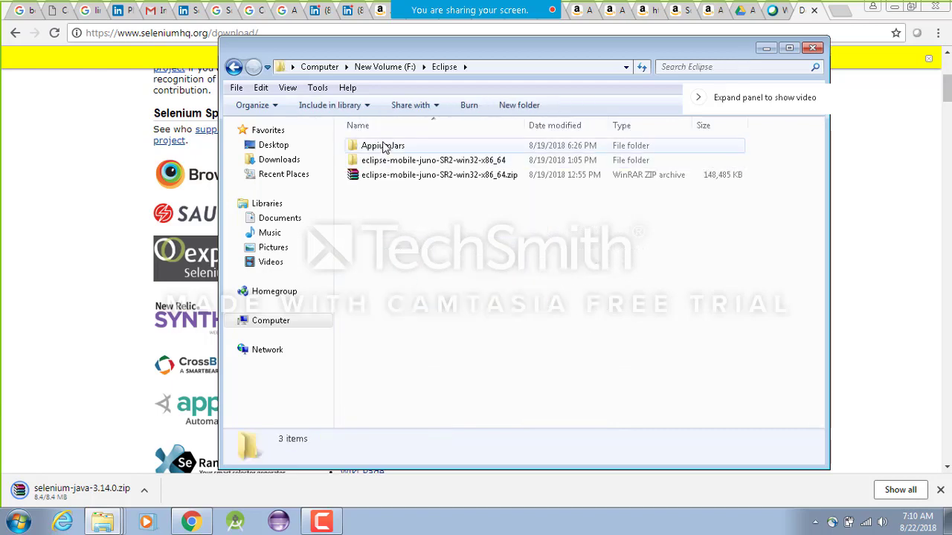
{"action": "double_click", "coordinate": [385, 147]}
{"action": "double_click", "coordinate": [394, 140]}
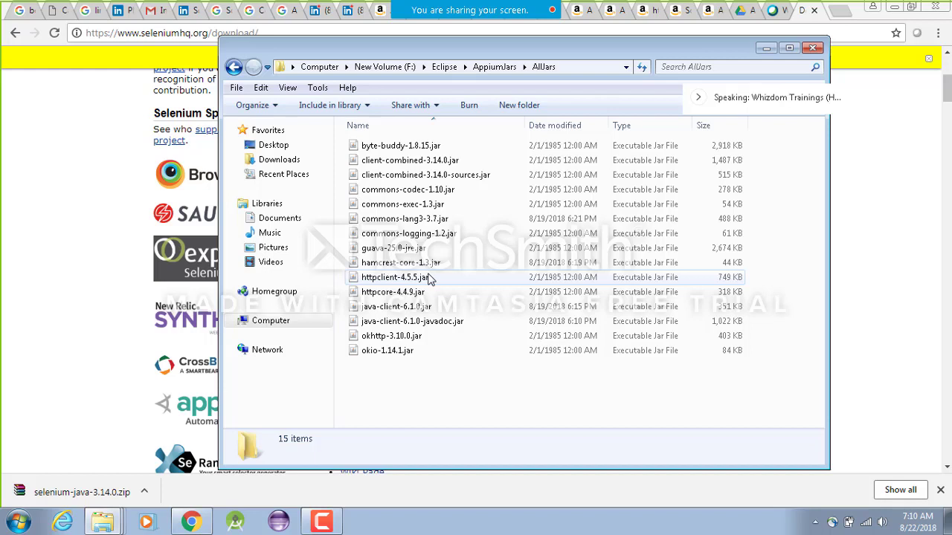
Launch Eclipse with the workspace D:\MobileAutomation\Aug18 and close all open editor files
{"action": "left_click", "coordinate": [281, 523]}
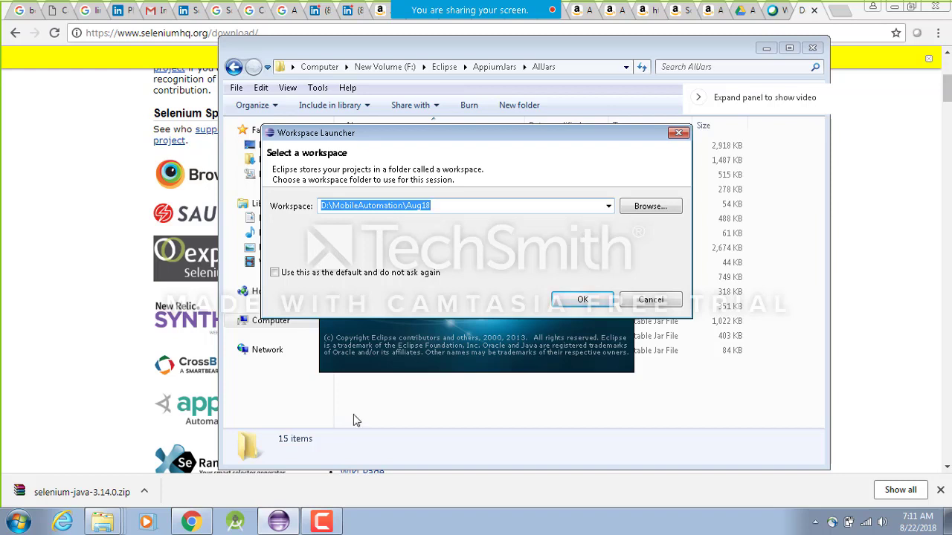
{"action": "left_click", "coordinate": [569, 301]}
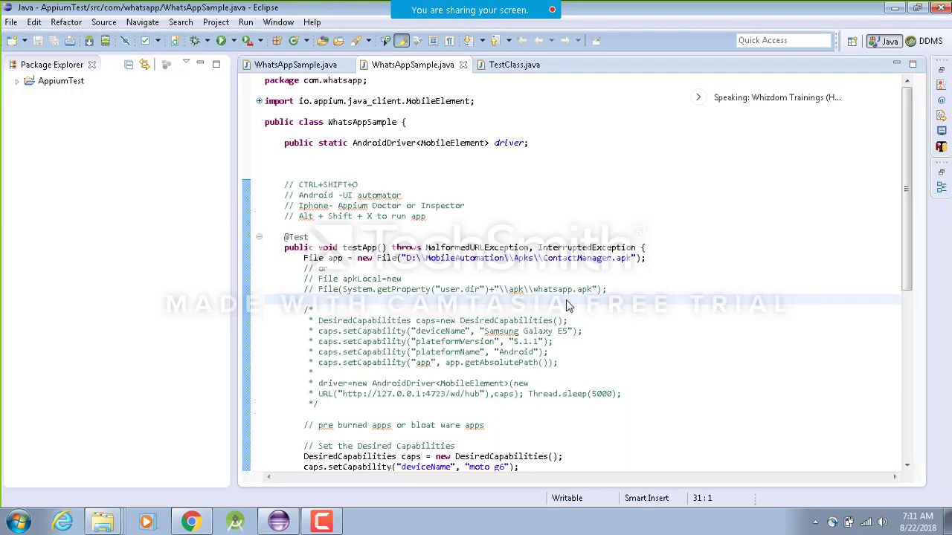
{"action": "right_click", "coordinate": [572, 67]}
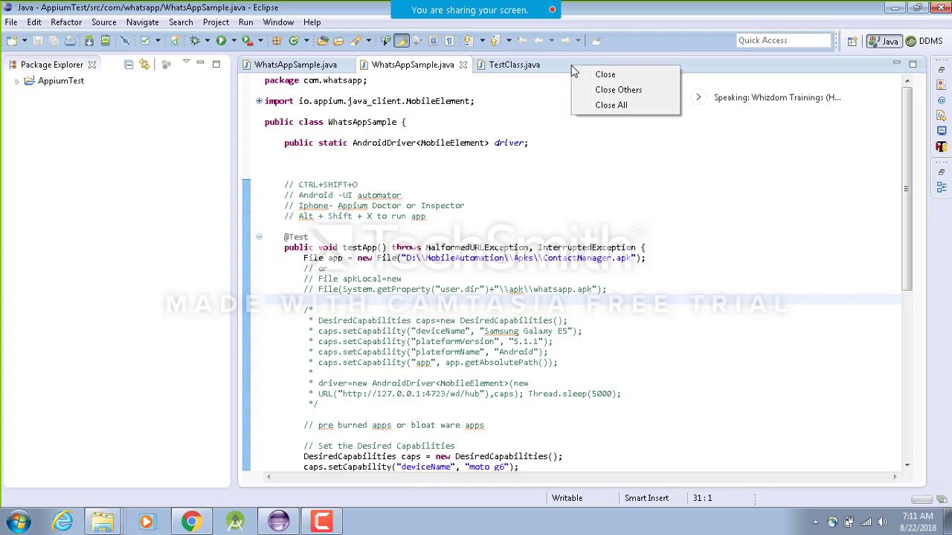
{"action": "left_click", "coordinate": [618, 90]}
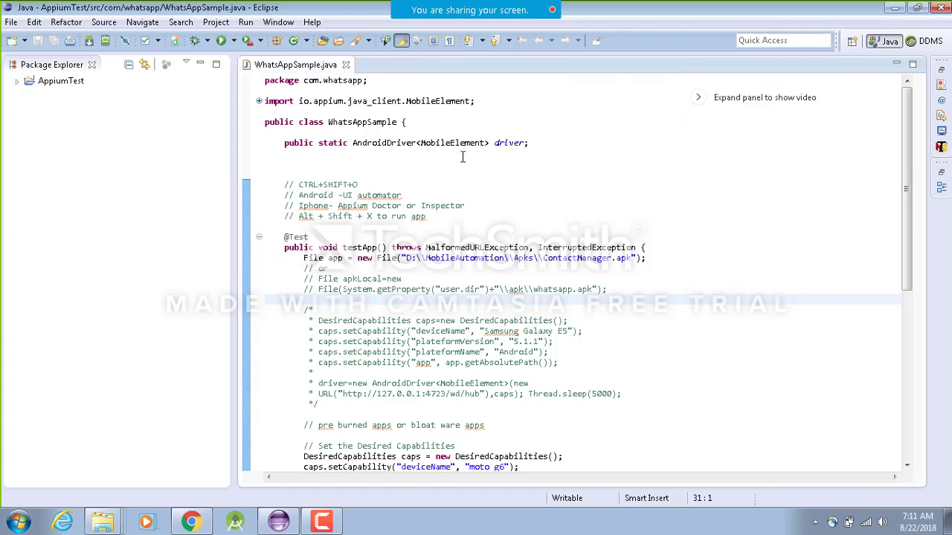
{"action": "left_click", "coordinate": [345, 65]}
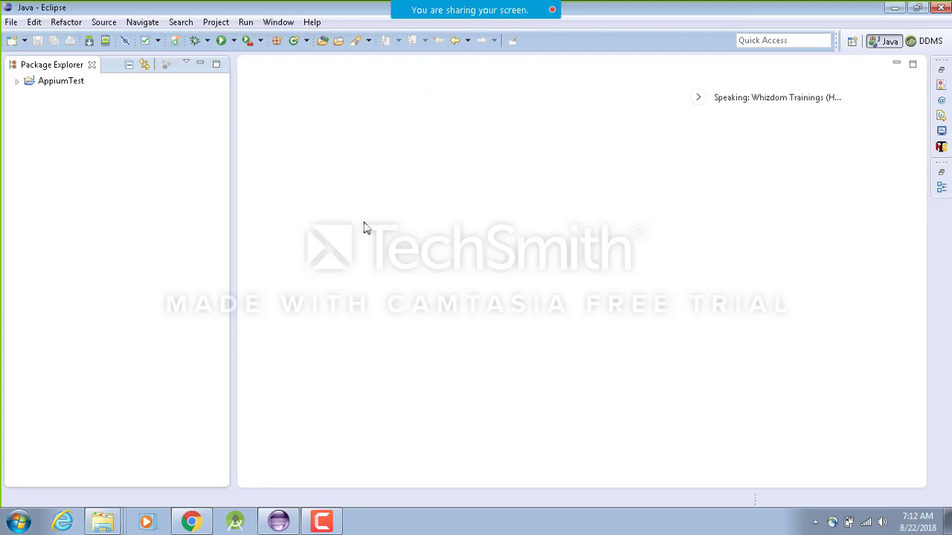
Open the Install New Software wizard and move the floating meeting panel clear of it
{"action": "left_click", "coordinate": [312, 22]}
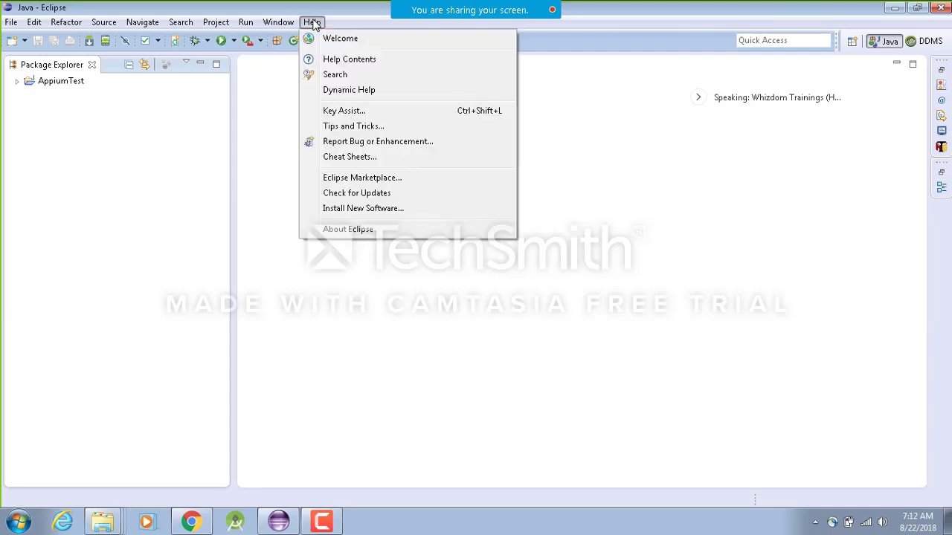
{"action": "left_click", "coordinate": [338, 212]}
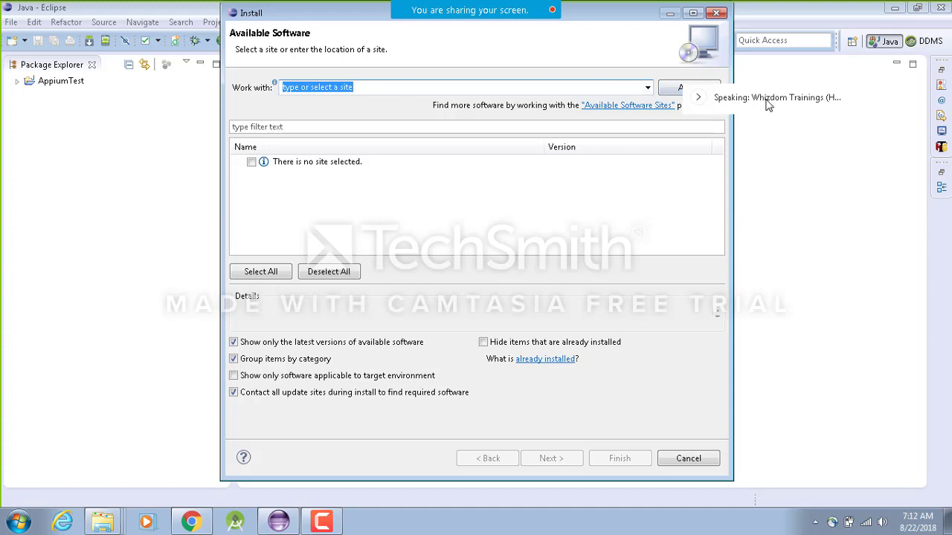
{"action": "left_click", "coordinate": [862, 101]}
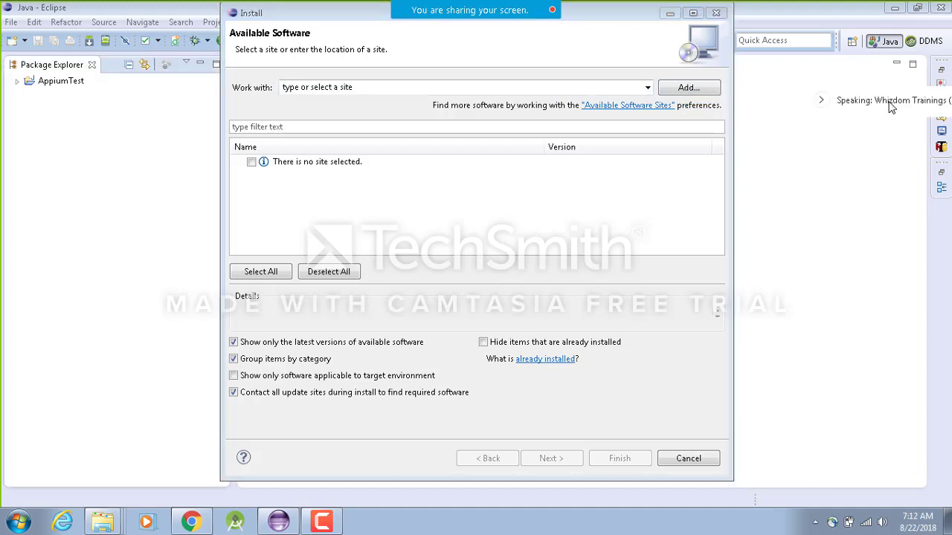
{"action": "left_click", "coordinate": [496, 89]}
{"action": "key", "text": "ctrl+a"}
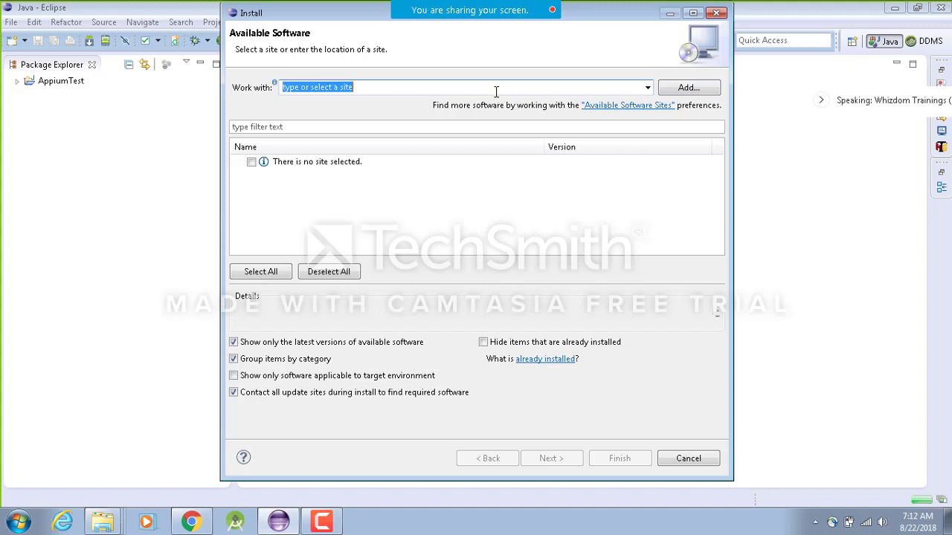
{"action": "type", "text": "dl"}
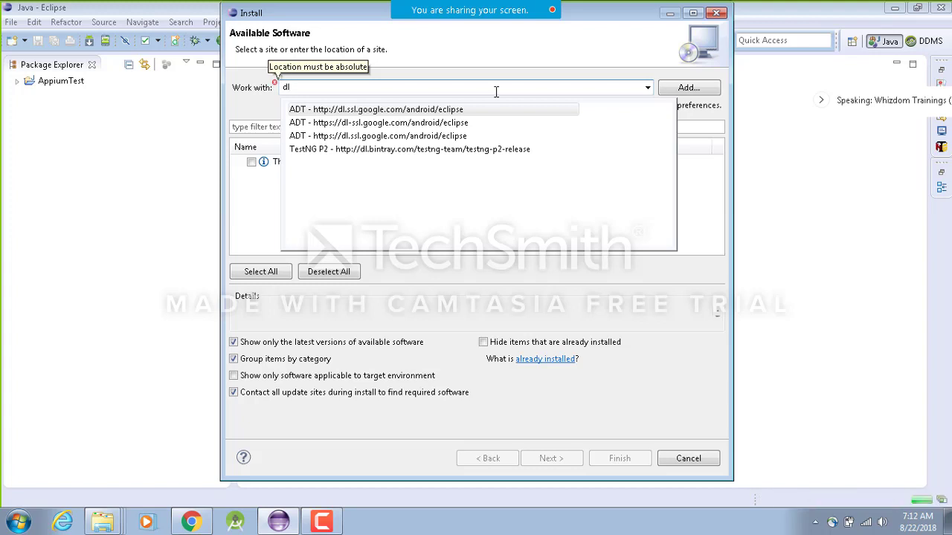
{"action": "key", "text": "Return"}
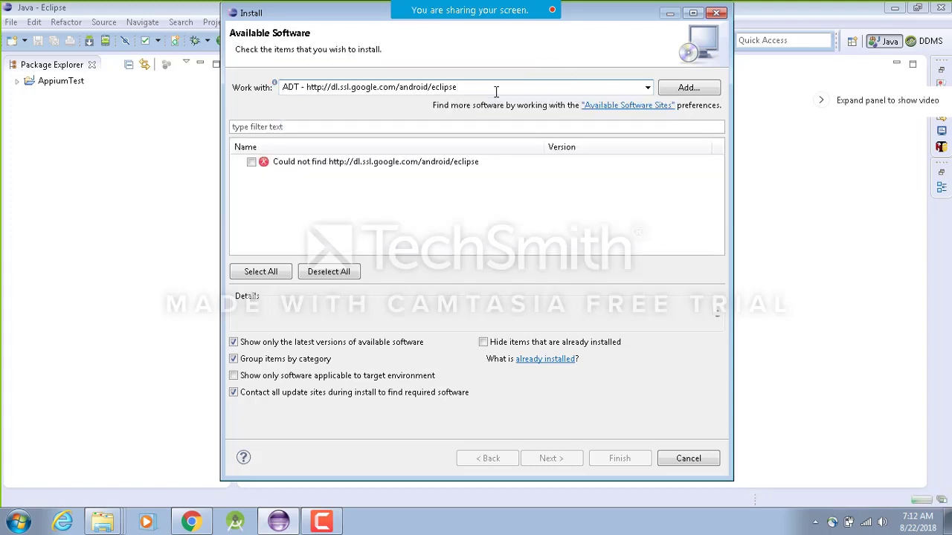
{"action": "key", "text": "BackSpace"}
{"action": "key", "text": "BackSpace"}
{"action": "key", "text": "BackSpace"}
{"action": "key", "text": "BackSpace"}
{"action": "key", "text": "BackSpace"}
{"action": "key", "text": "BackSpace"}
{"action": "key", "text": "BackSpace"}
{"action": "key", "text": "BackSpace"}
{"action": "key", "text": "BackSpace"}
{"action": "key", "text": "BackSpace"}
{"action": "key", "text": "BackSpace"}
{"action": "key", "text": "BackSpace"}
{"action": "key", "text": "BackSpace"}
{"action": "key", "text": "BackSpace"}
{"action": "key", "text": "BackSpace"}
{"action": "key", "text": "BackSpace"}
{"action": "key", "text": "BackSpace"}
{"action": "key", "text": "BackSpace"}
{"action": "key", "text": "BackSpace"}
{"action": "key", "text": "BackSpace"}
{"action": "key", "text": "BackSpace"}
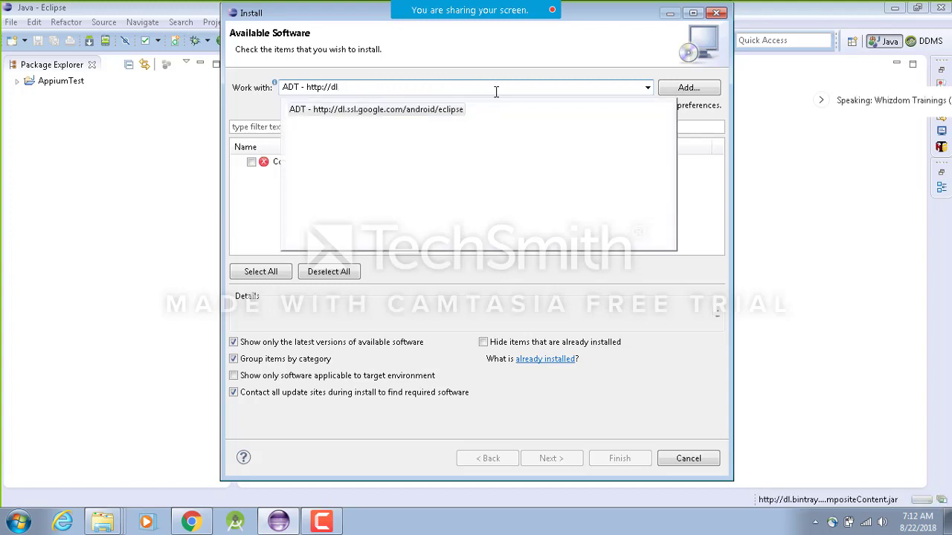
{"action": "key", "text": "BackSpace"}
{"action": "key", "text": "BackSpace"}
{"action": "key", "text": "BackSpace"}
{"action": "key", "text": "BackSpace"}
{"action": "key", "text": "BackSpace"}
{"action": "key", "text": "BackSpace"}
{"action": "key", "text": "BackSpace"}
{"action": "key", "text": "BackSpace"}
{"action": "key", "text": "BackSpace"}
{"action": "key", "text": "BackSpace"}
{"action": "key", "text": "BackSpace"}
{"action": "key", "text": "BackSpace"}
{"action": "key", "text": "BackSpace"}
{"action": "key", "text": "BackSpace"}
{"action": "key", "text": "BackSpace"}
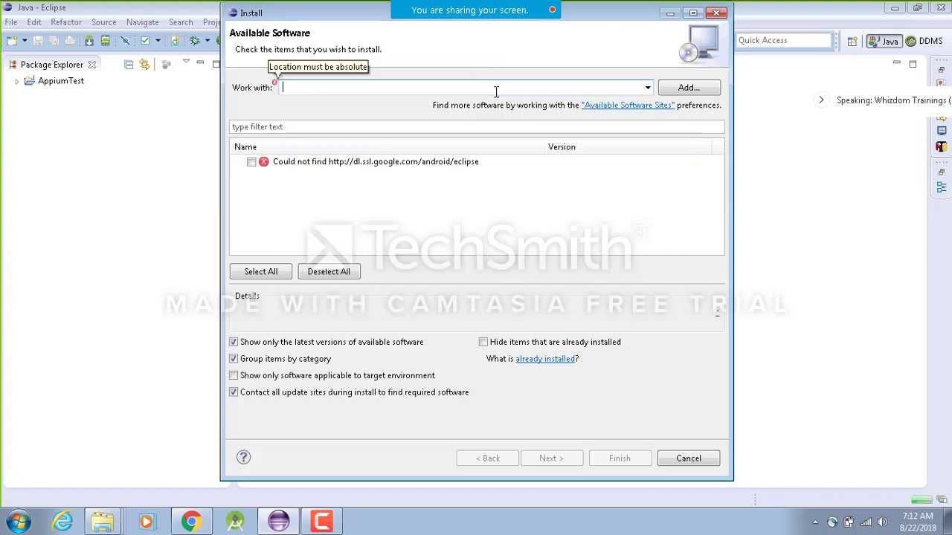
{"action": "type", "text": "dl"}
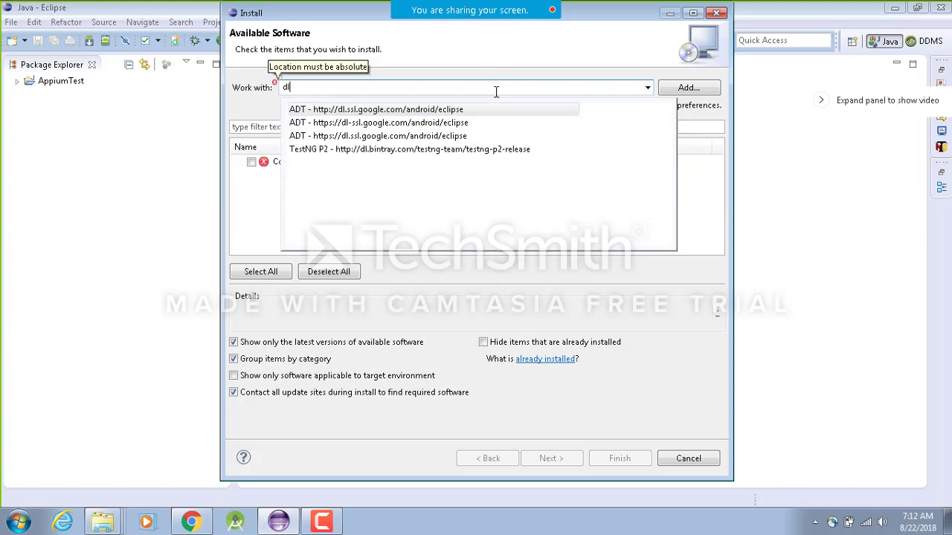
{"action": "key", "text": "Down"}
{"action": "key", "text": "Return"}
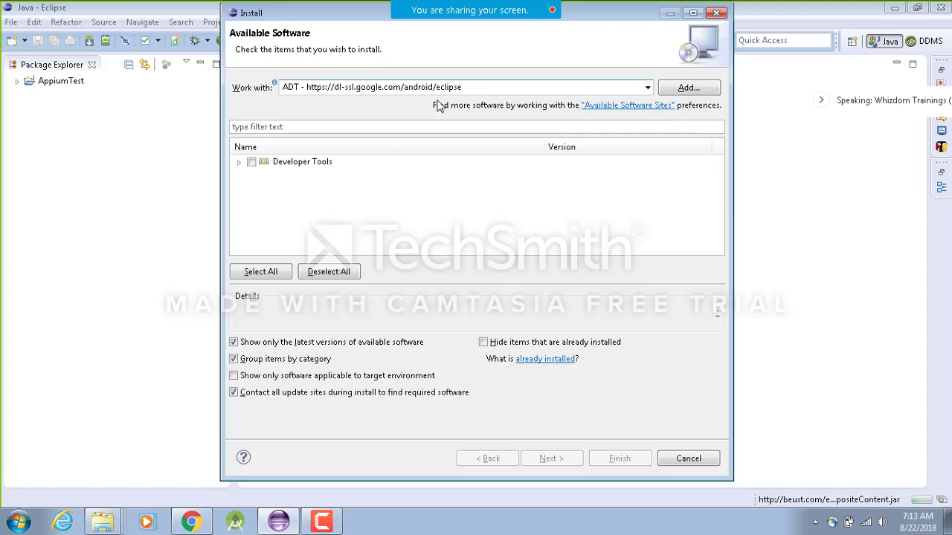
{"action": "left_click", "coordinate": [685, 88]}
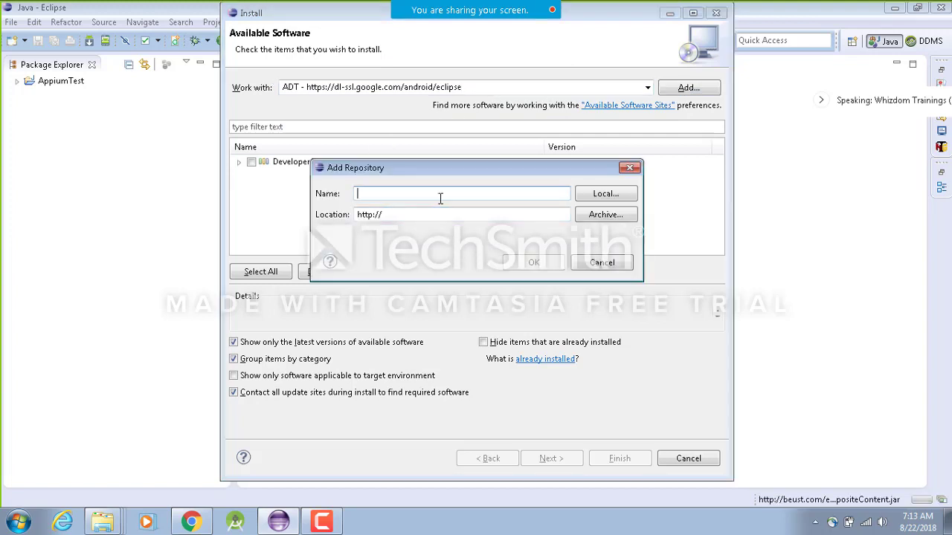
{"action": "type", "text": "ADT"}
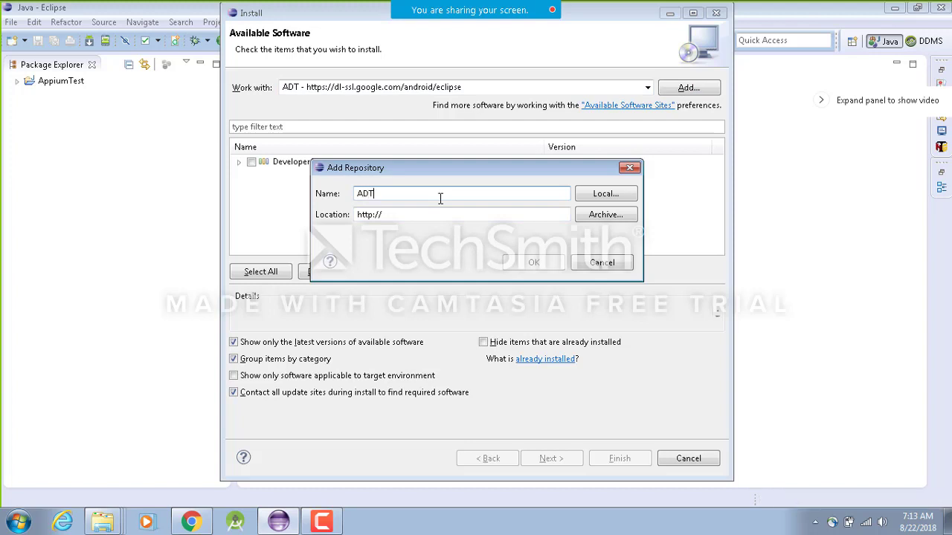
{"action": "left_click", "coordinate": [395, 214]}
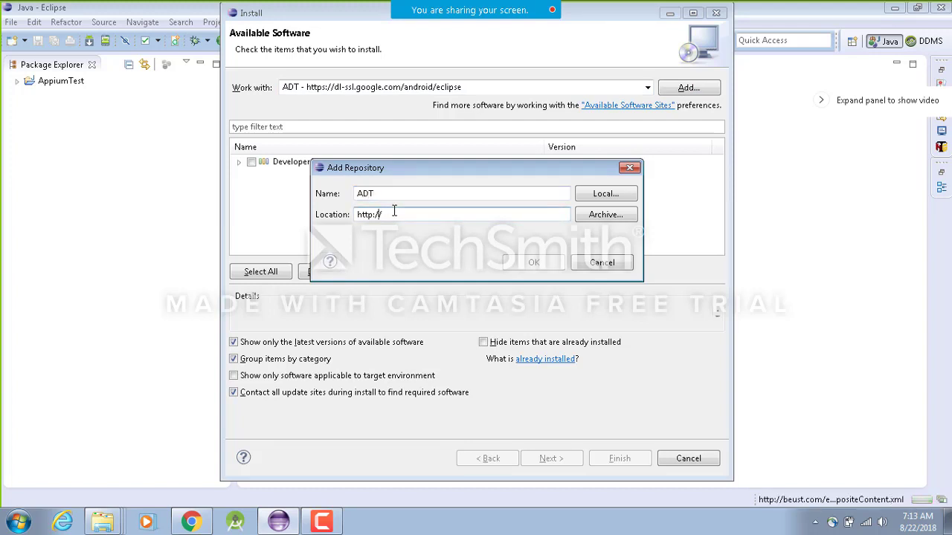
{"action": "key", "text": "Left"}
{"action": "key", "text": "Left"}
{"action": "type", "text": "s://"}
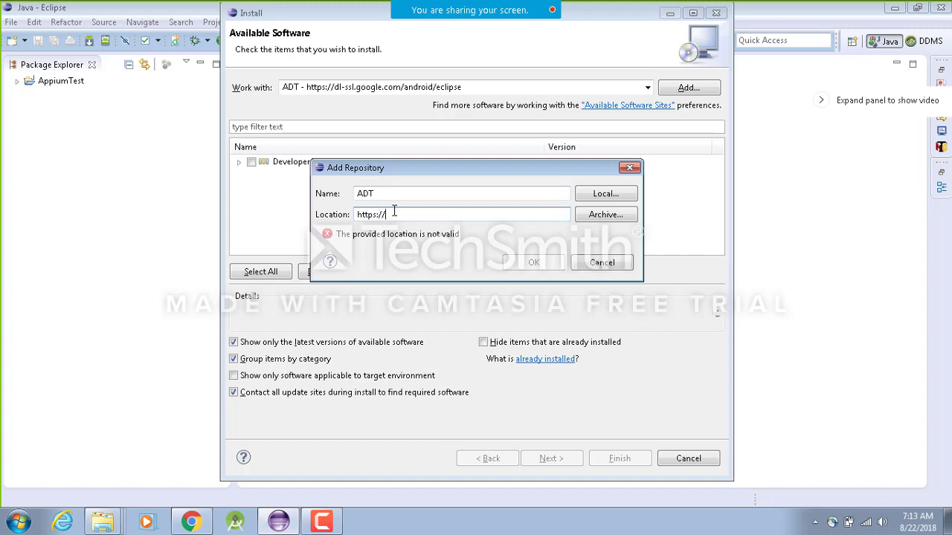
{"action": "type", "text": "dl-ssl"}
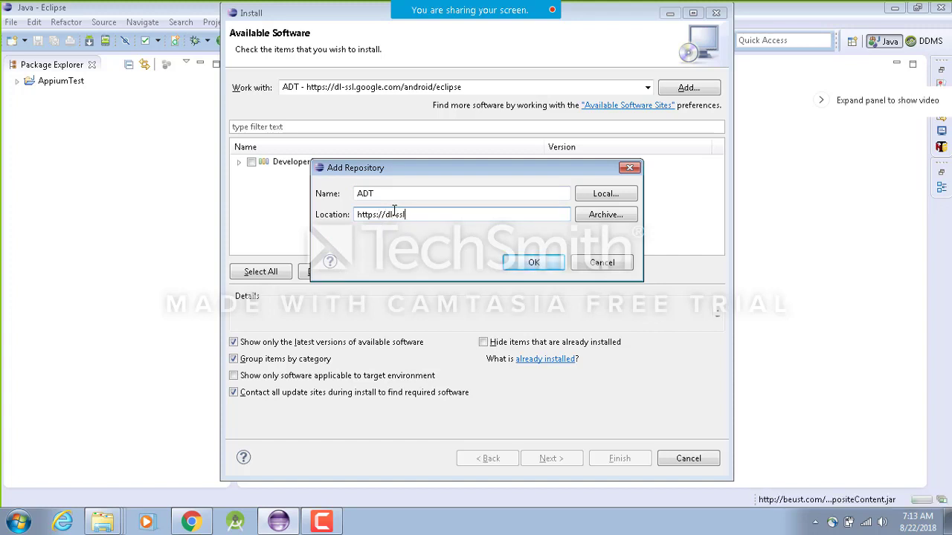
{"action": "type", "text": ".goo"}
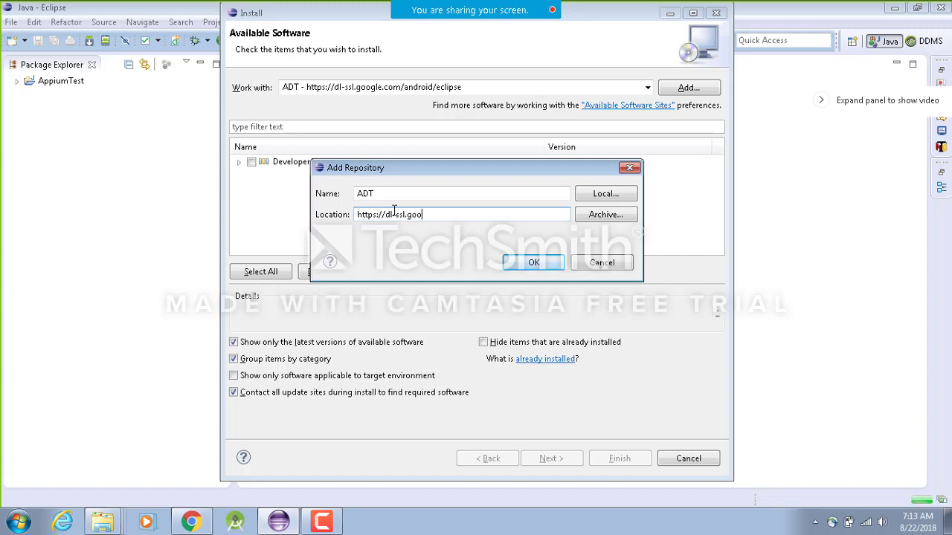
{"action": "type", "text": "gle.c"}
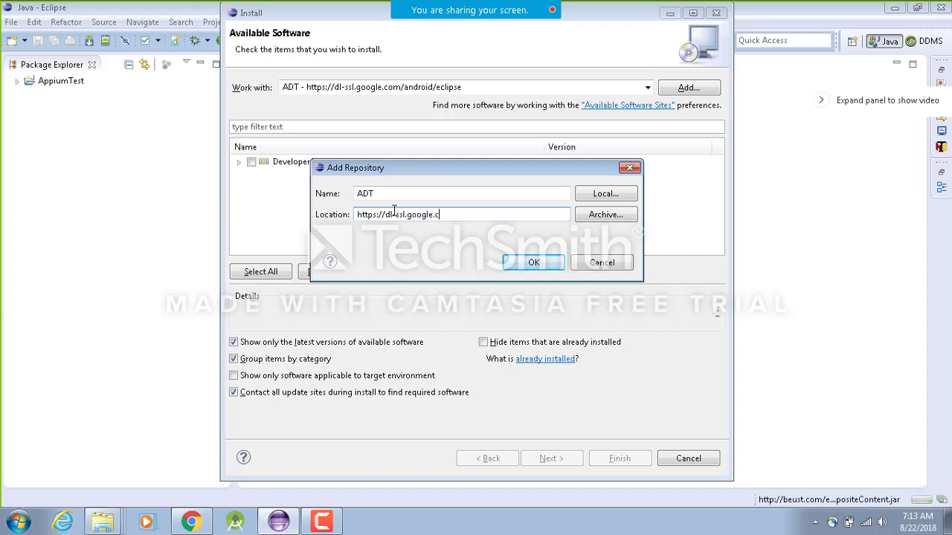
{"action": "type", "text": "om/"}
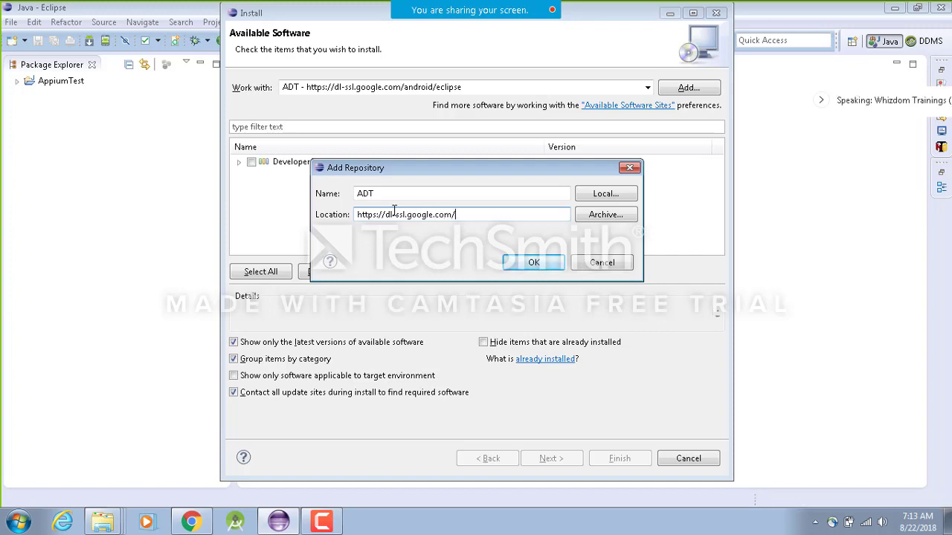
{"action": "type", "text": "android"}
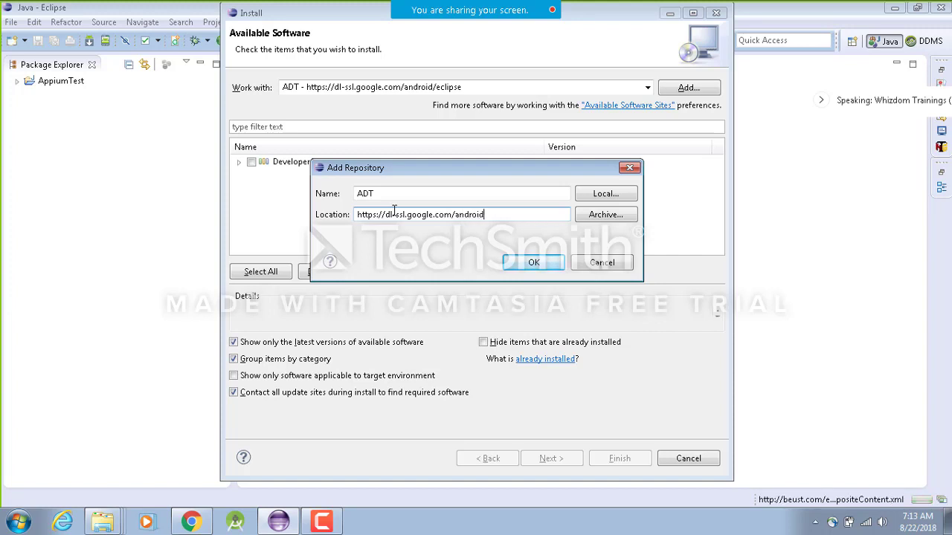
{"action": "type", "text": "/ecl"}
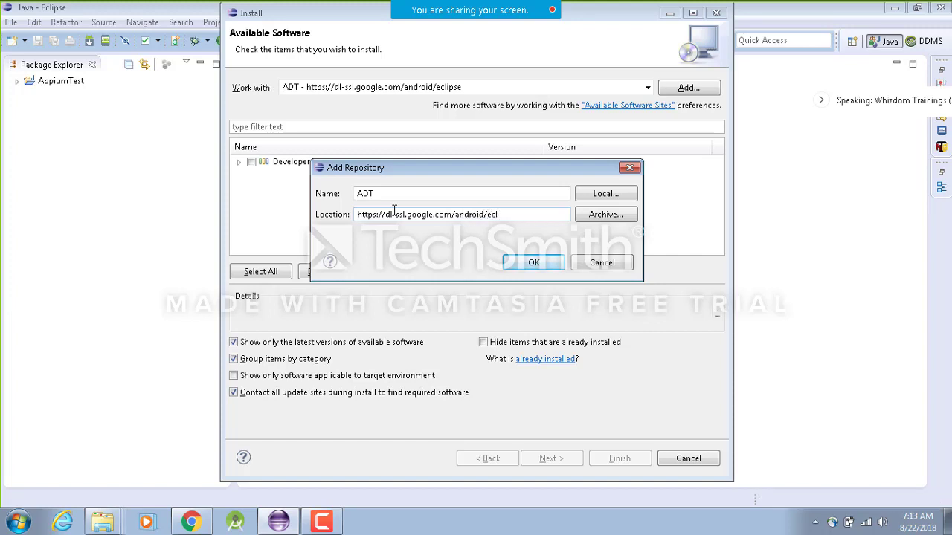
{"action": "type", "text": "ipse"}
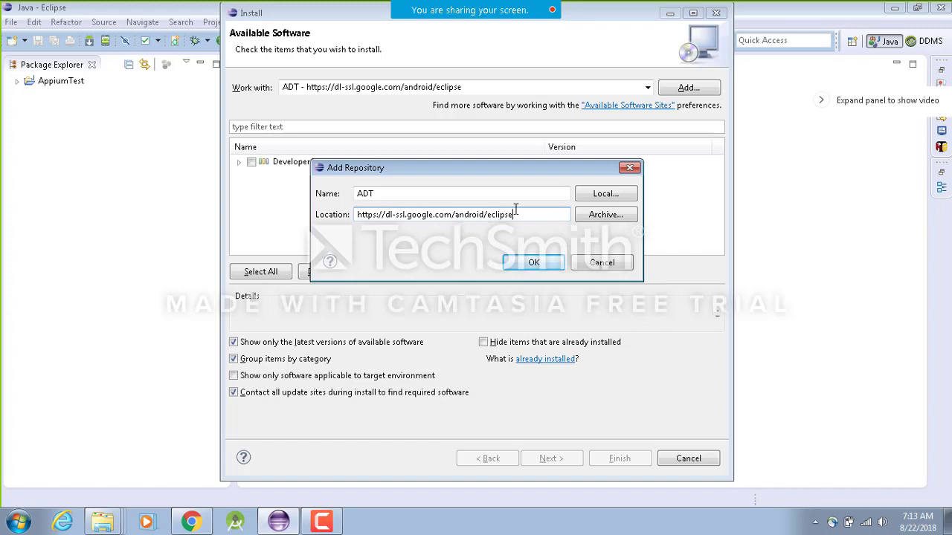
Copy the location URL from the new repository entry and discard the entry
{"action": "left_click_drag", "start_coordinate": [523, 215], "coordinate": [346, 207]}
{"action": "key", "text": "ctrl+c"}
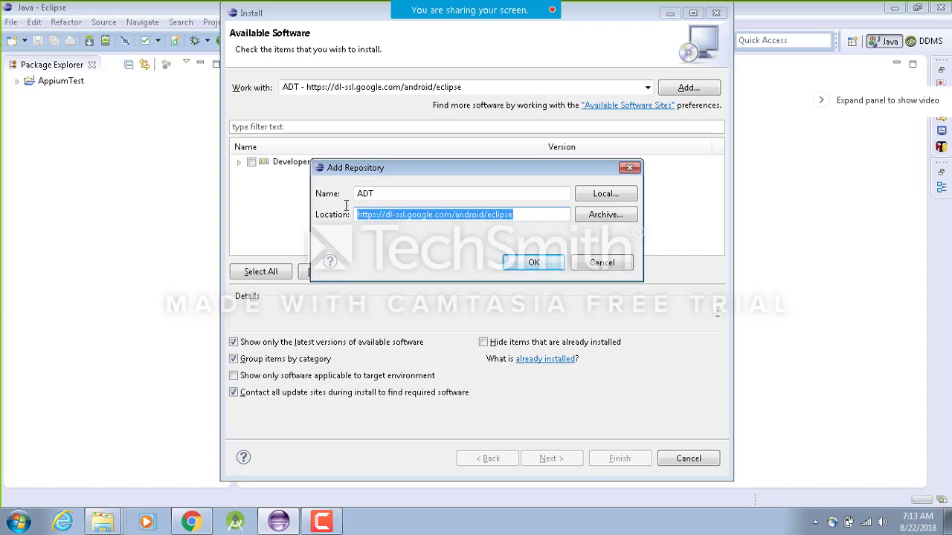
{"action": "left_click", "coordinate": [593, 266]}
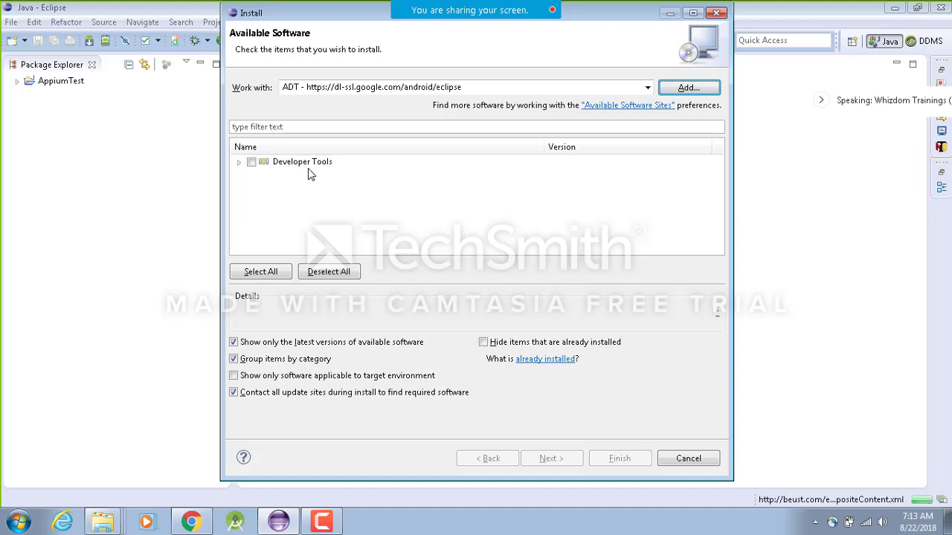
{"action": "mouse_move", "coordinate": [470, 10]}
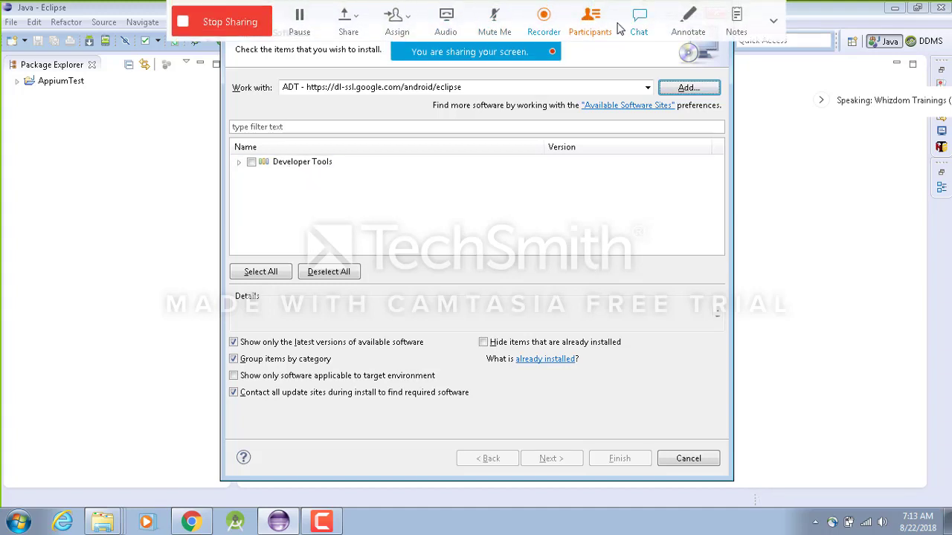
{"action": "left_click", "coordinate": [639, 19]}
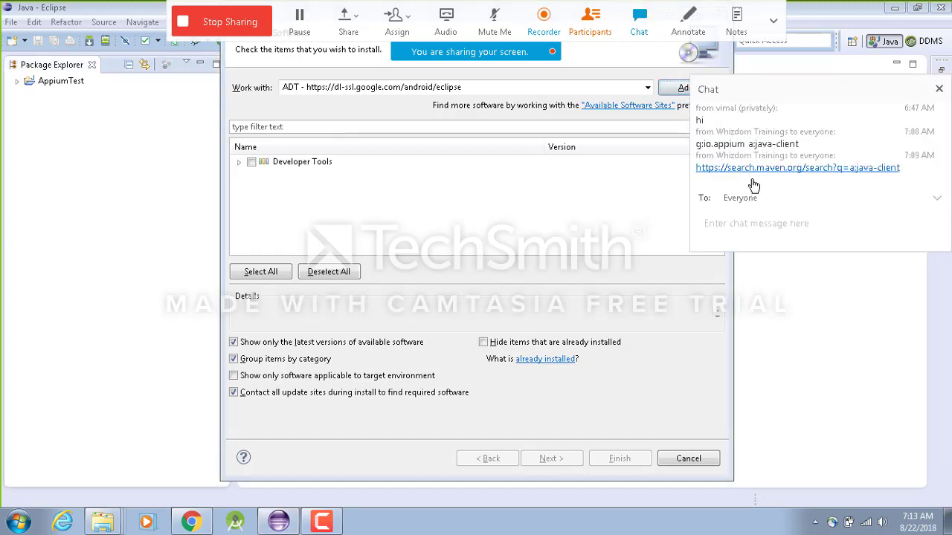
{"action": "left_click", "coordinate": [762, 230]}
{"action": "key", "text": "ctrl+v"}
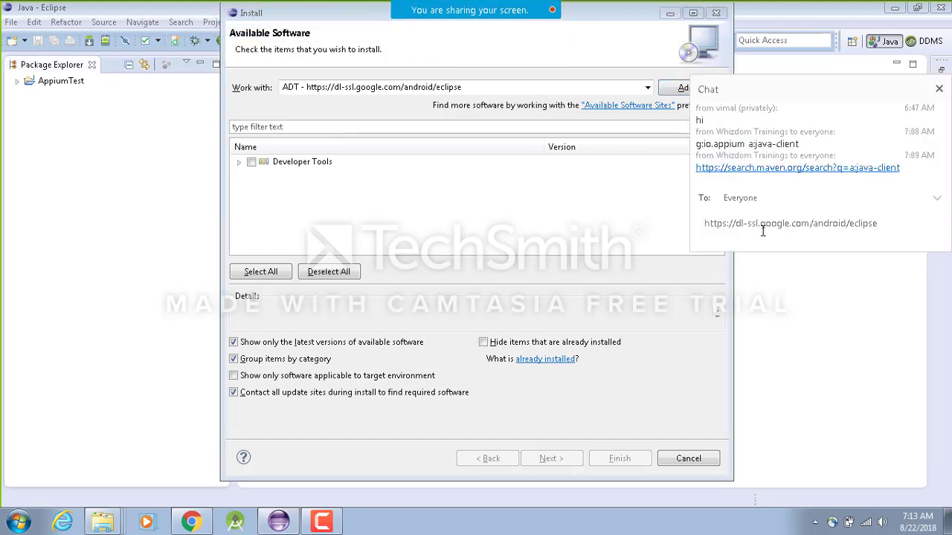
{"action": "key", "text": "Return"}
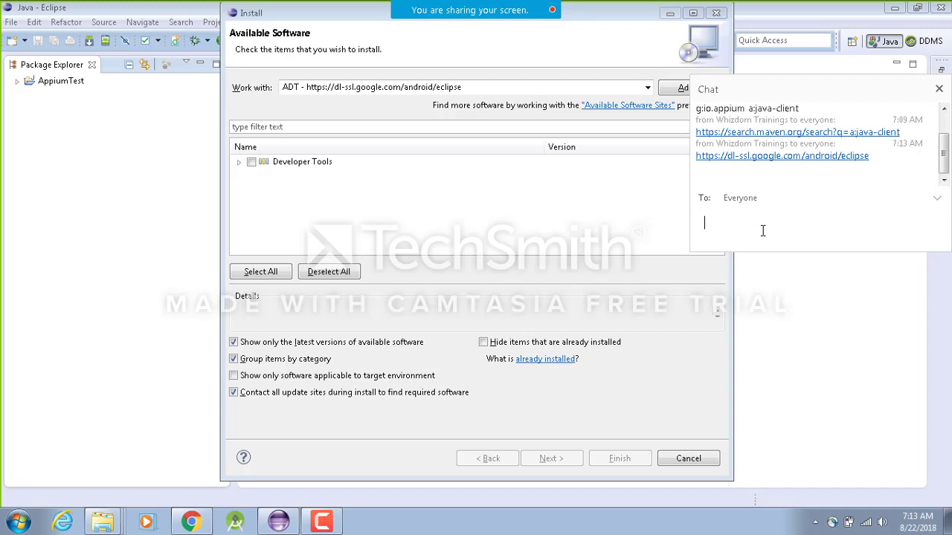
{"action": "left_click", "coordinate": [940, 89]}
Look through the meeting's participant list to its end and close it
{"action": "mouse_move", "coordinate": [531, 5]}
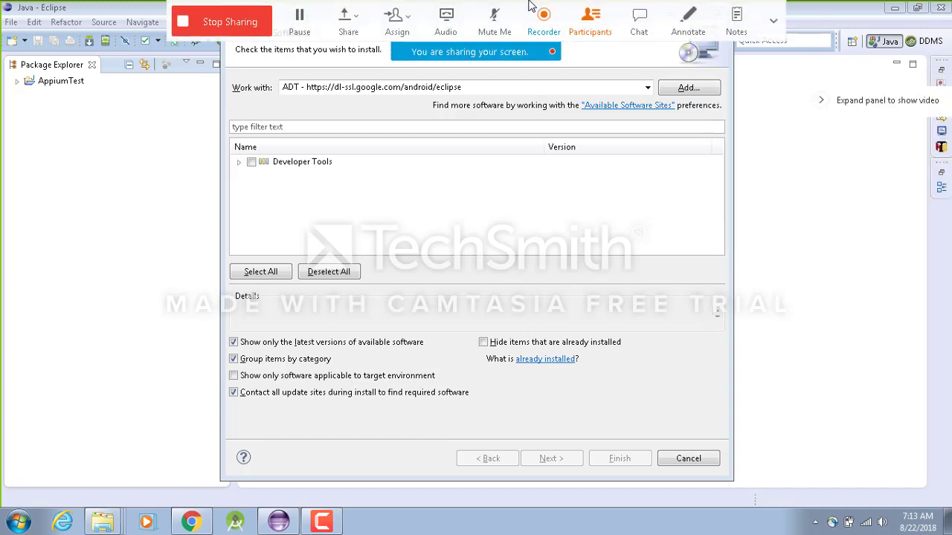
{"action": "left_click", "coordinate": [591, 22]}
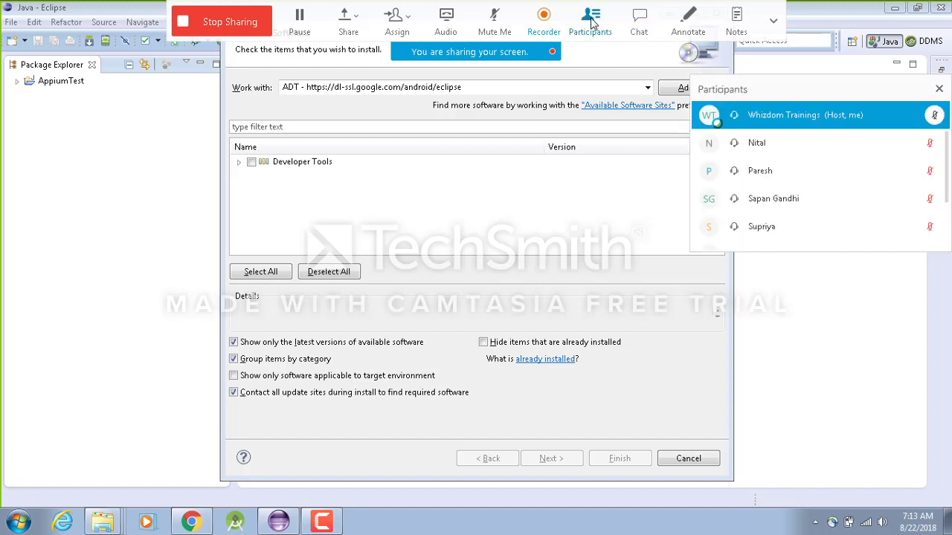
{"action": "left_click_drag", "start_coordinate": [947, 141], "coordinate": [941, 226]}
{"action": "left_click", "coordinate": [896, 324]}
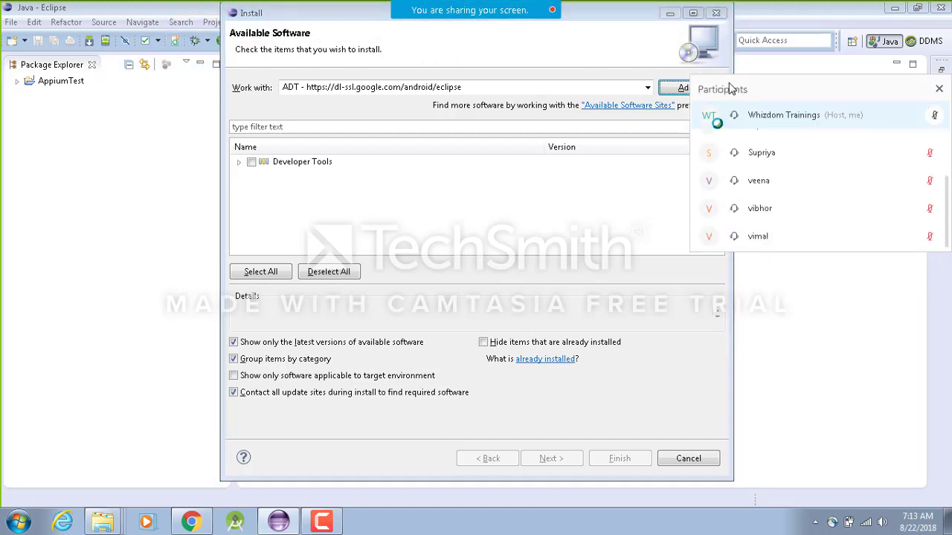
{"action": "left_click", "coordinate": [939, 88]}
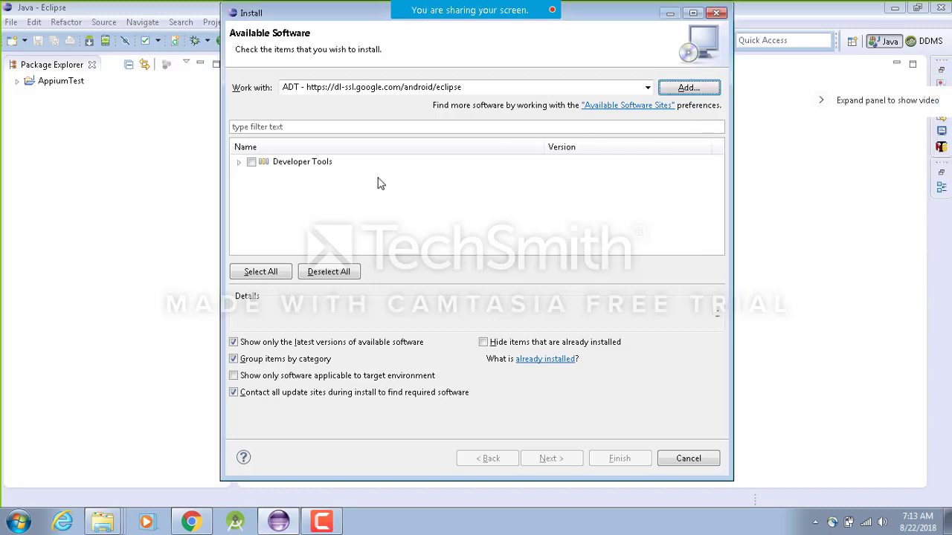
Expand Developer Tools and mark all its components for installation, from Android DDMS through Tracer for OpenGL ES
{"action": "left_click", "coordinate": [238, 162]}
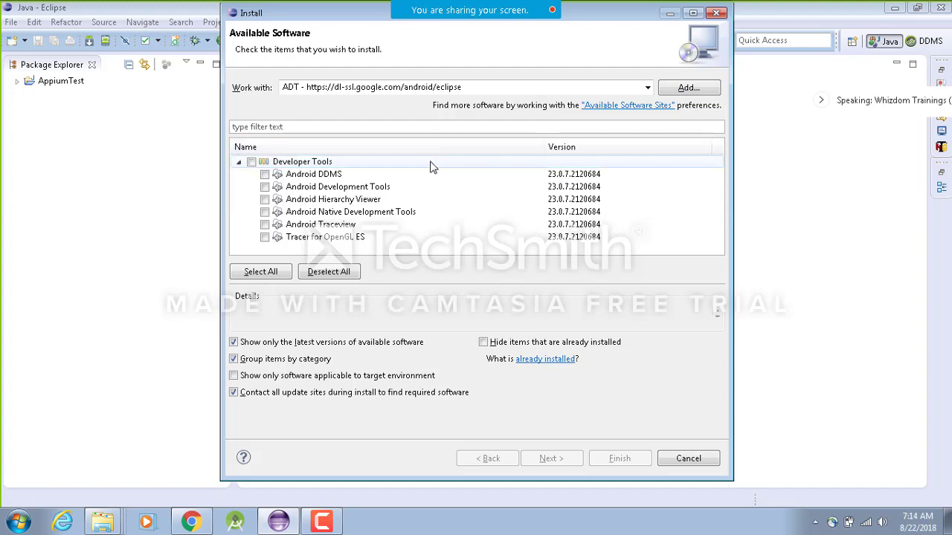
{"action": "left_click", "coordinate": [333, 175]}
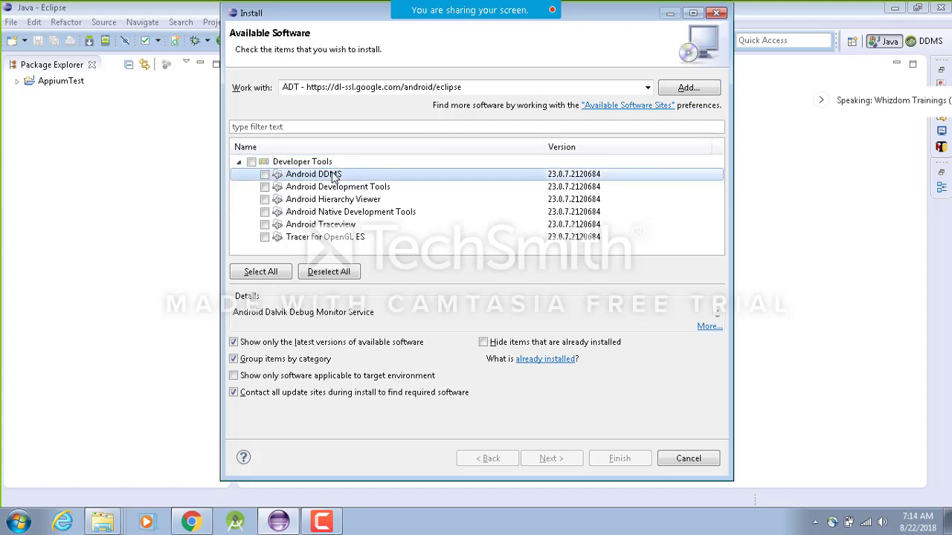
{"action": "left_click", "coordinate": [264, 174]}
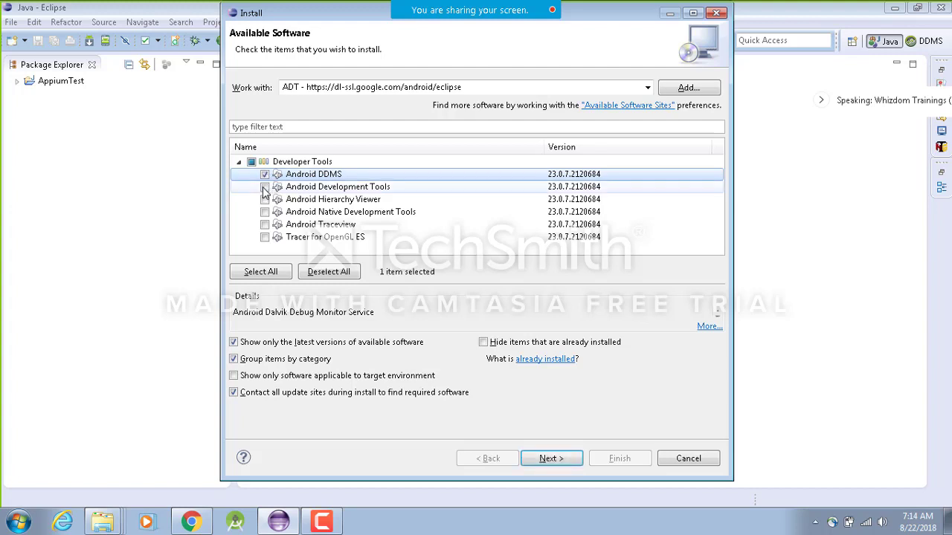
{"action": "left_click", "coordinate": [265, 187]}
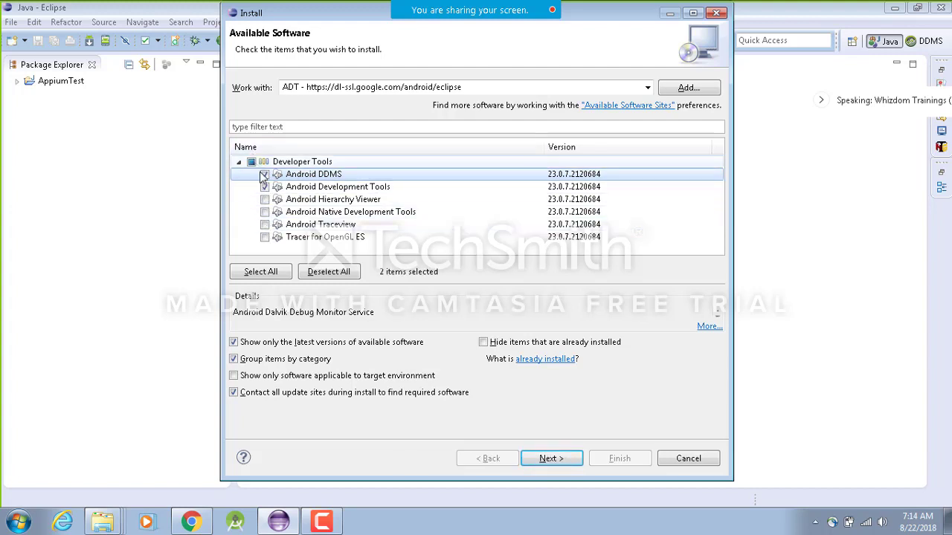
{"action": "left_click", "coordinate": [265, 199]}
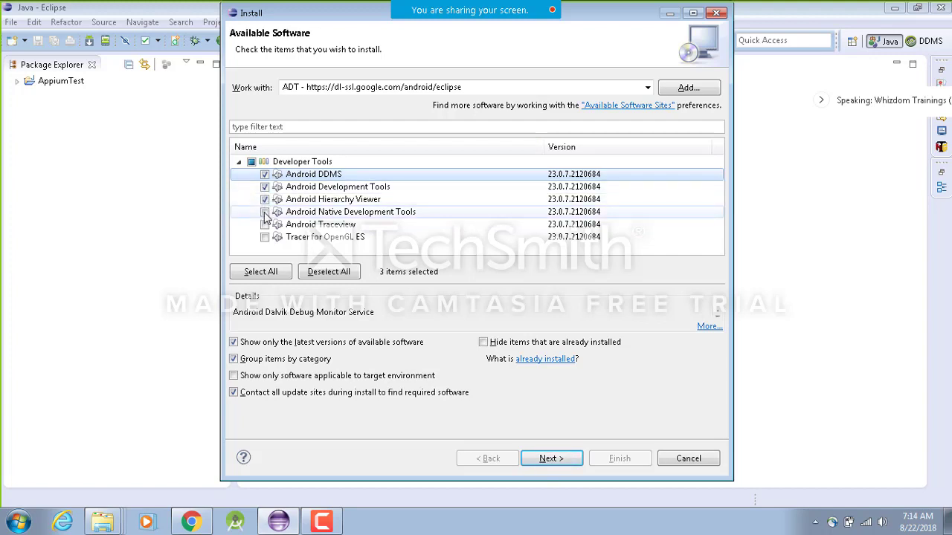
{"action": "left_click", "coordinate": [265, 212]}
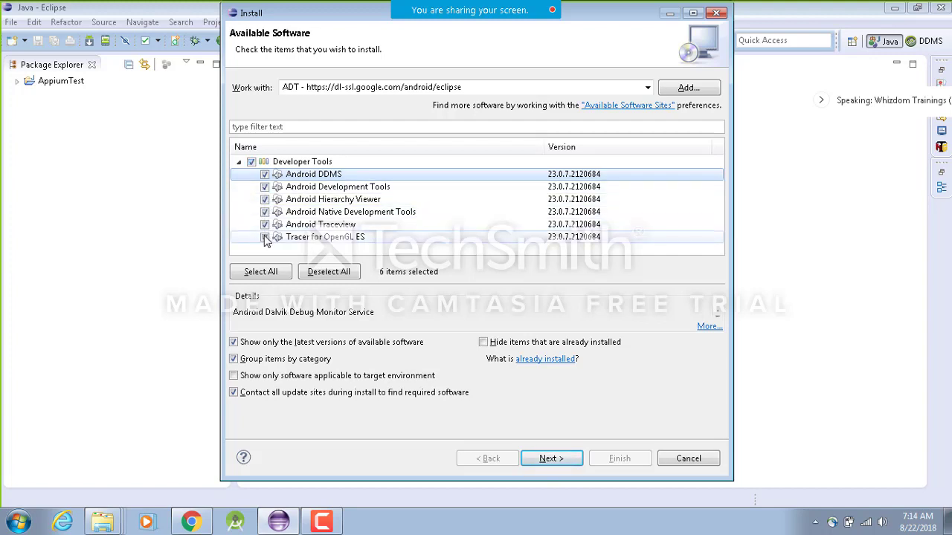
Try to proceed with the Android tools installation, select Android Native Development Tools in the install details, and cancel the wizard
{"action": "left_click", "coordinate": [567, 461]}
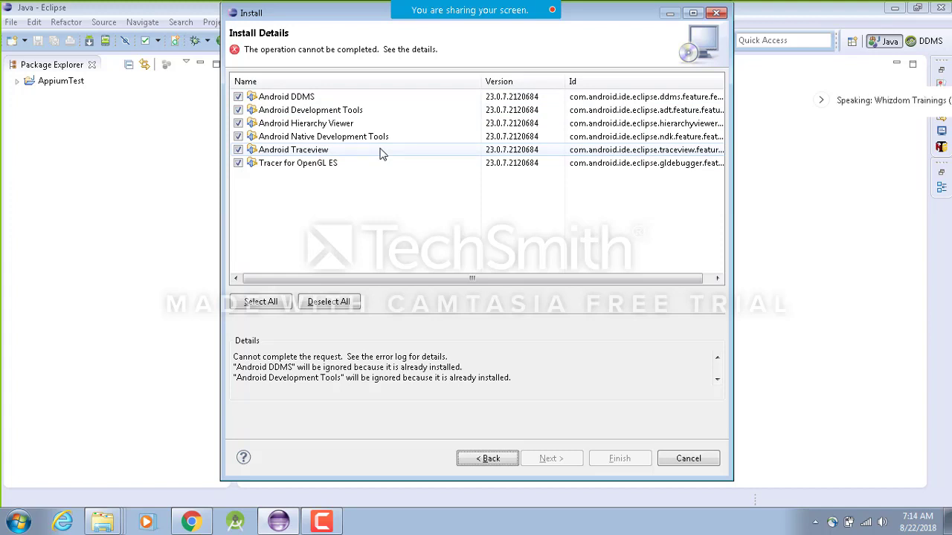
{"action": "left_click", "coordinate": [294, 138]}
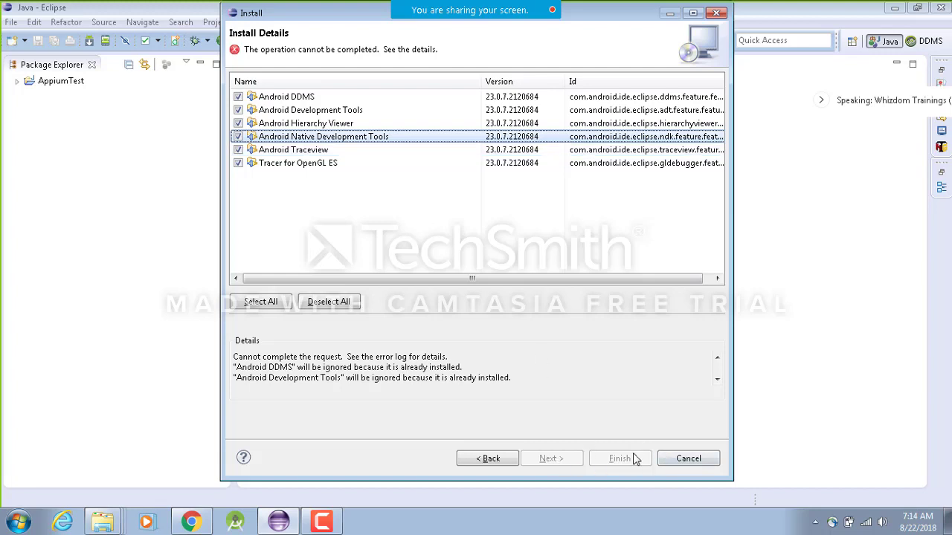
{"action": "left_click", "coordinate": [679, 458]}
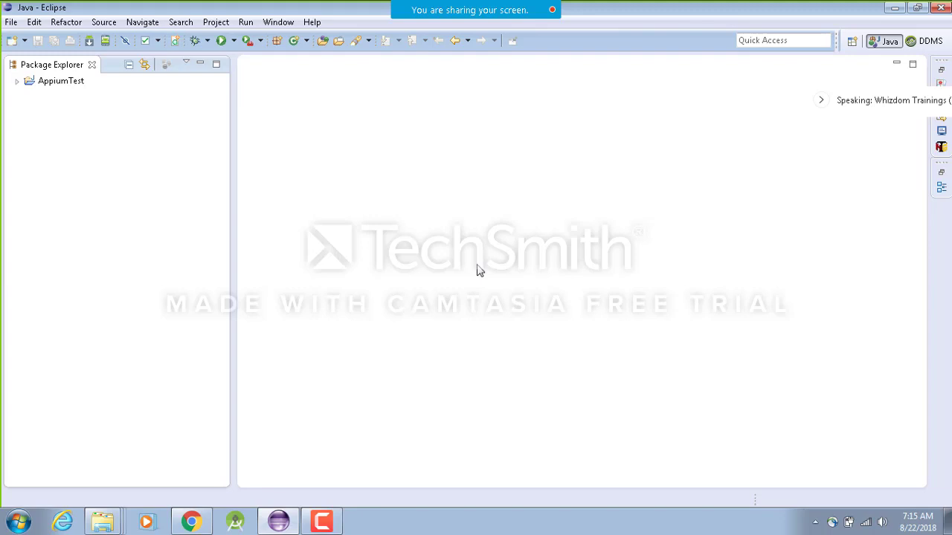
{"action": "left_click", "coordinate": [278, 23]}
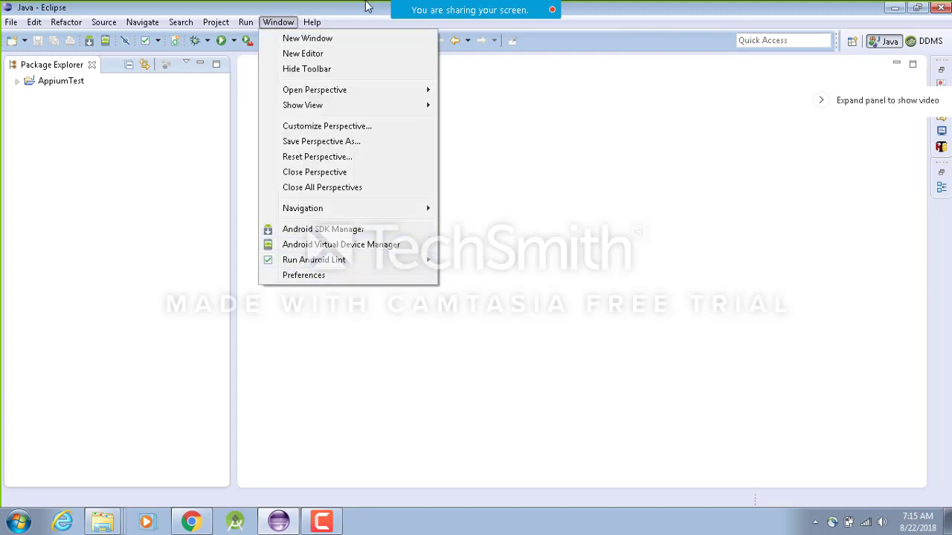
{"action": "mouse_move", "coordinate": [318, 25]}
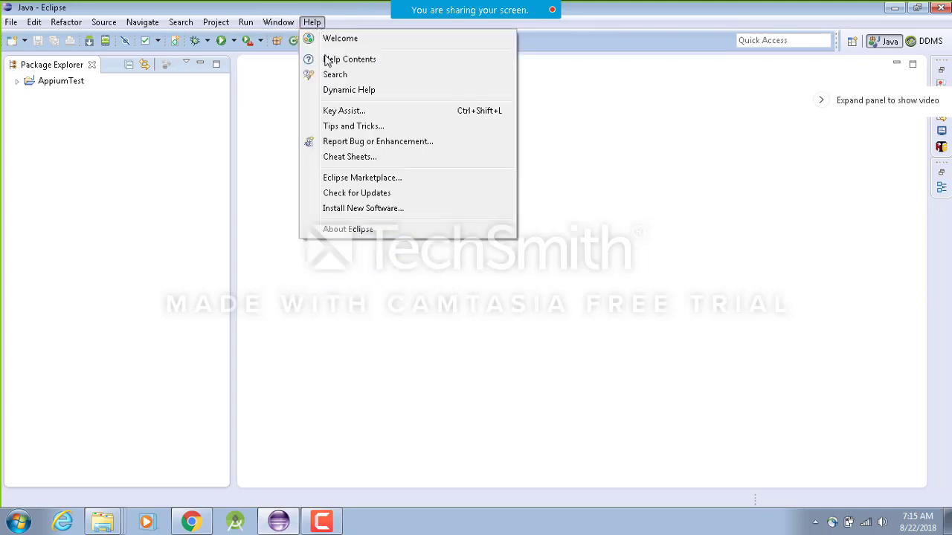
{"action": "left_click", "coordinate": [354, 209]}
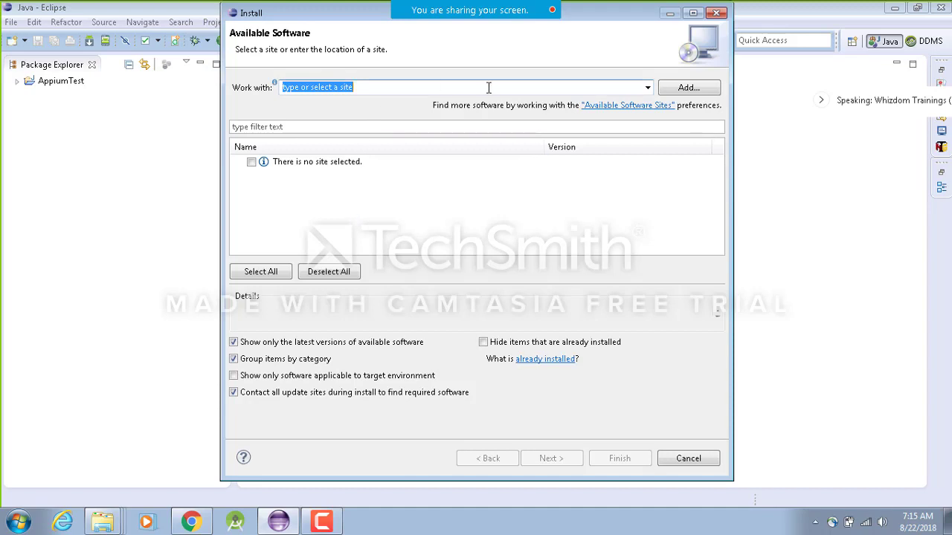
{"action": "type", "text": "be"}
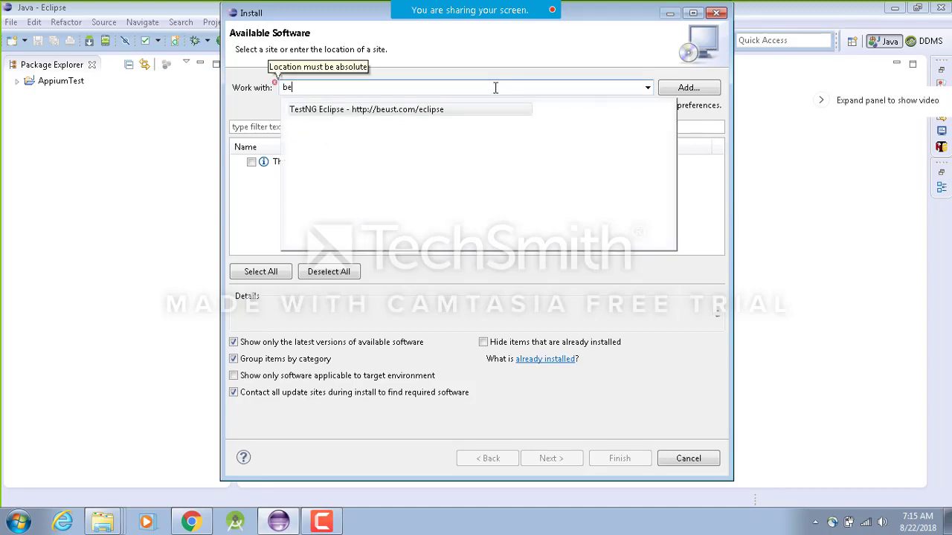
{"action": "key", "text": "Return"}
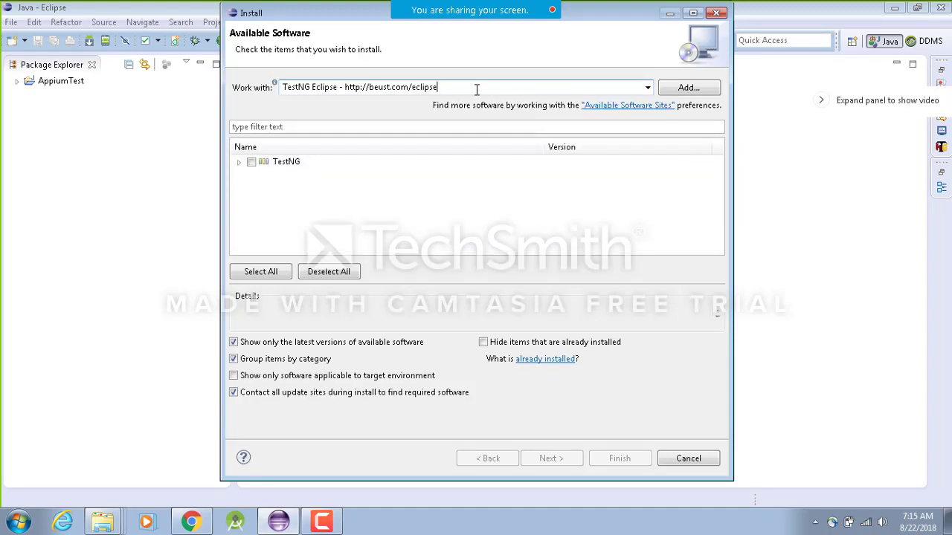
{"action": "left_click_drag", "start_coordinate": [476, 88], "coordinate": [347, 93]}
{"action": "key", "text": "ctrl+c"}
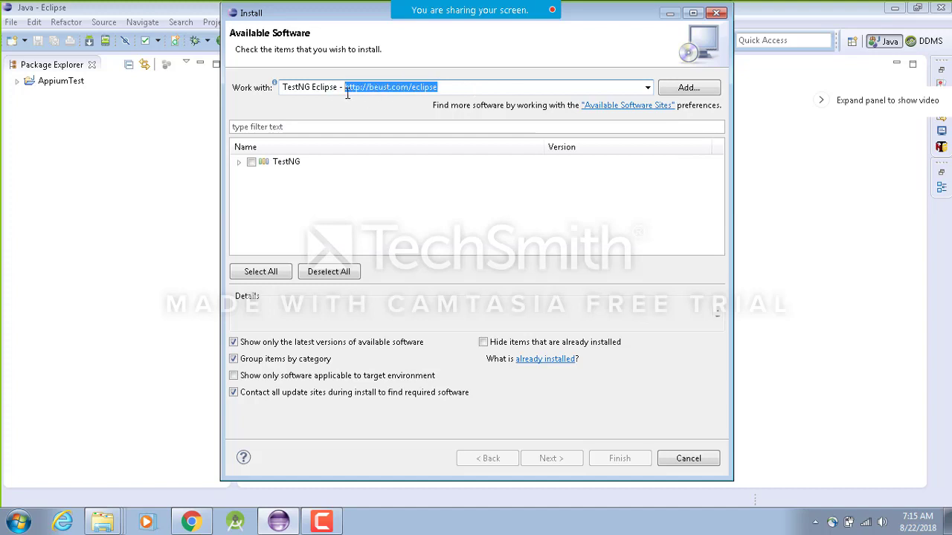
{"action": "left_click", "coordinate": [688, 89]}
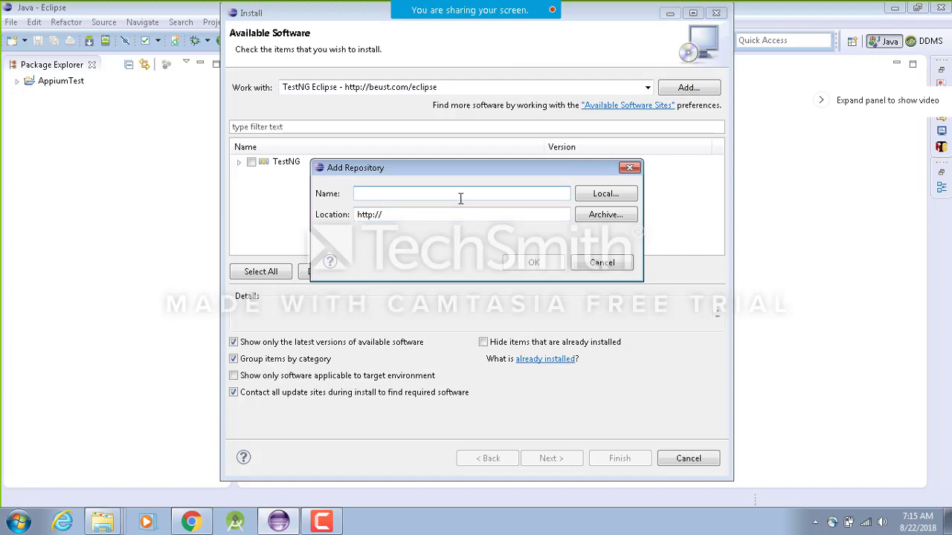
{"action": "type", "text": "Text"}
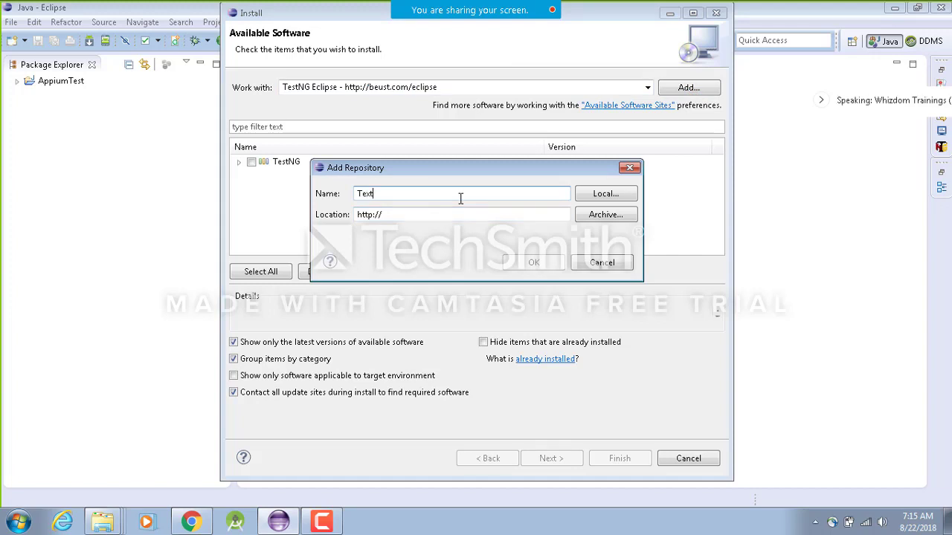
{"action": "type", "text": "Ng"}
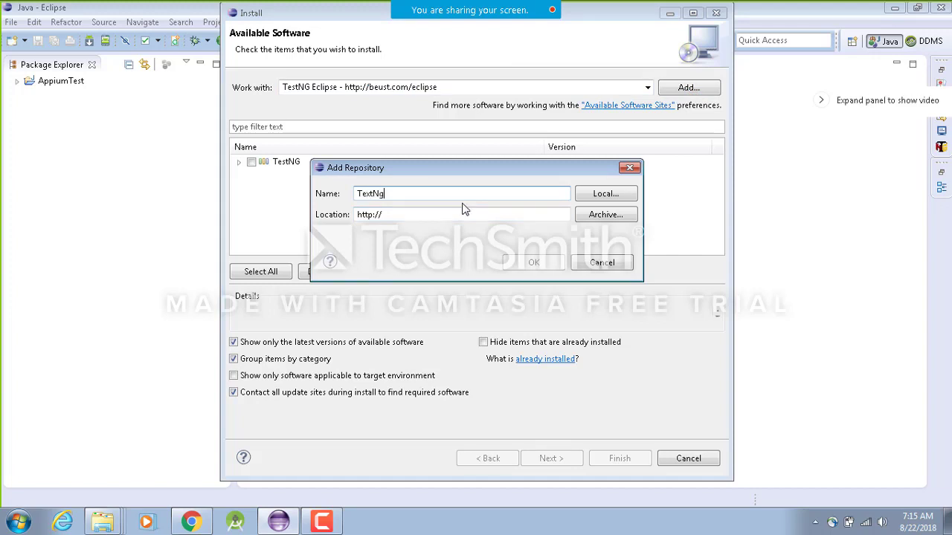
{"action": "left_click", "coordinate": [397, 216]}
{"action": "left_click_drag", "start_coordinate": [396, 215], "coordinate": [307, 211]}
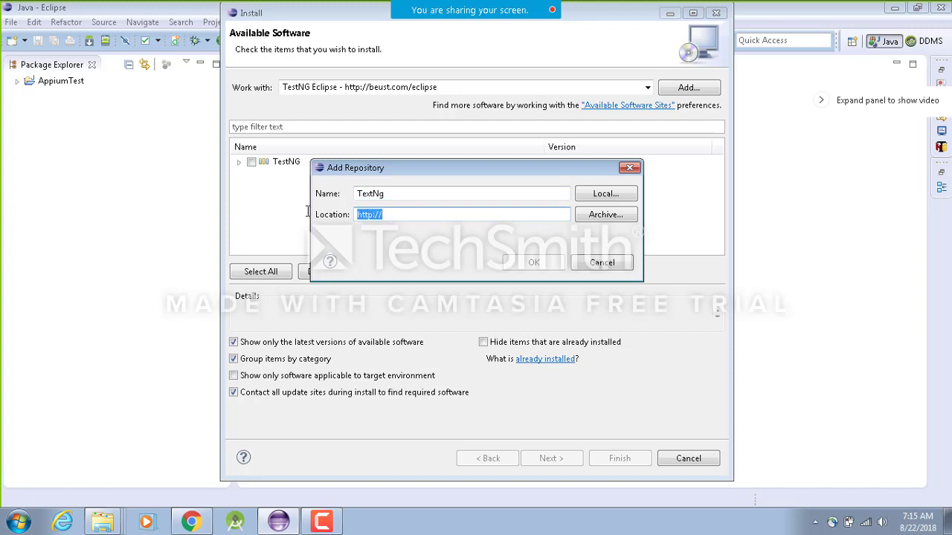
{"action": "key", "text": "ctrl+v"}
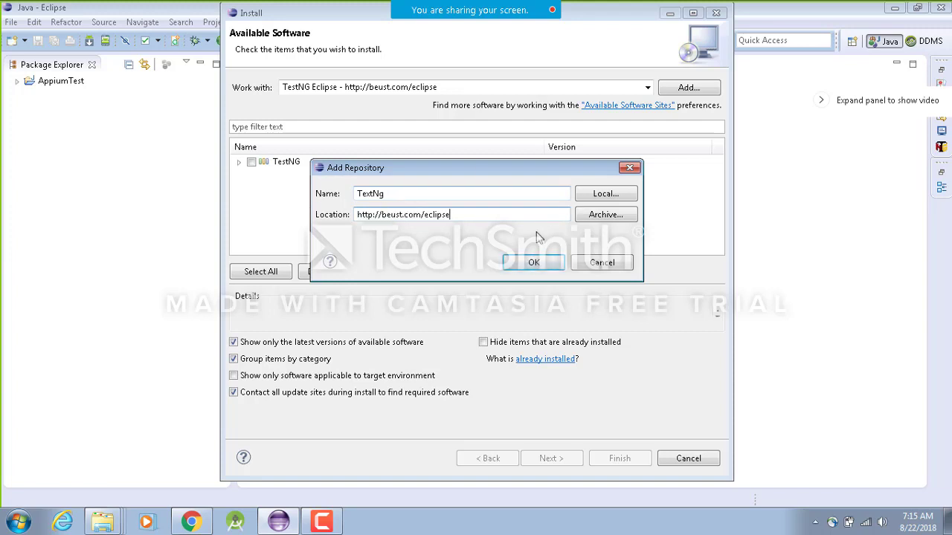
{"action": "left_click", "coordinate": [601, 264]}
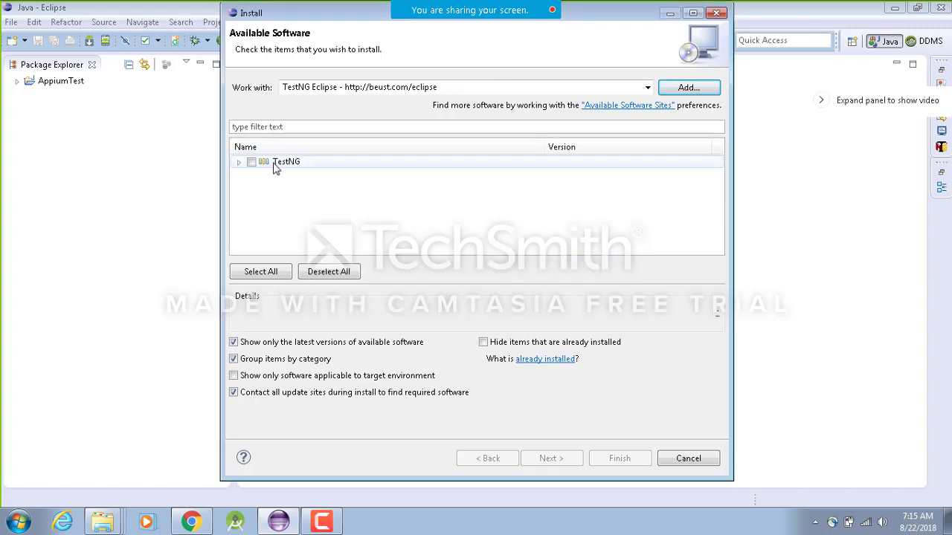
{"action": "left_click", "coordinate": [240, 165]}
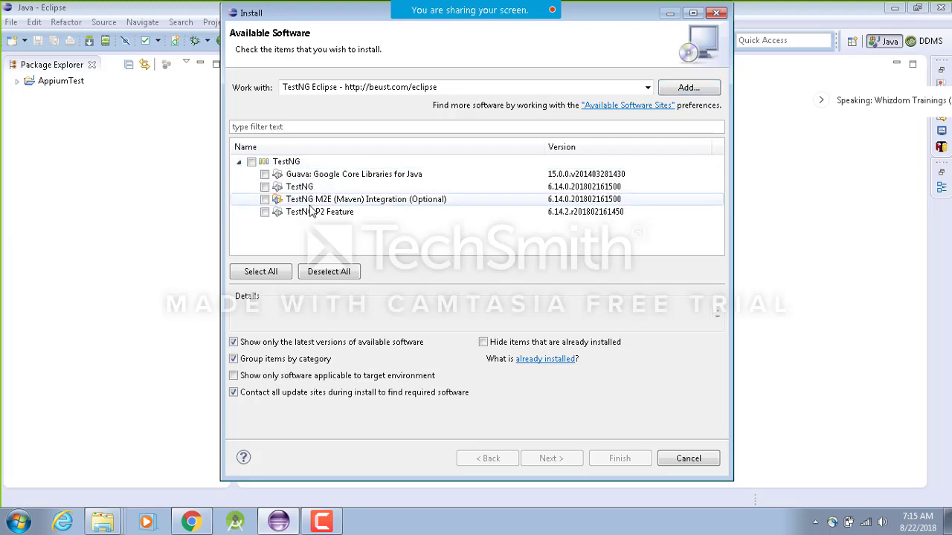
{"action": "mouse_move", "coordinate": [457, 7]}
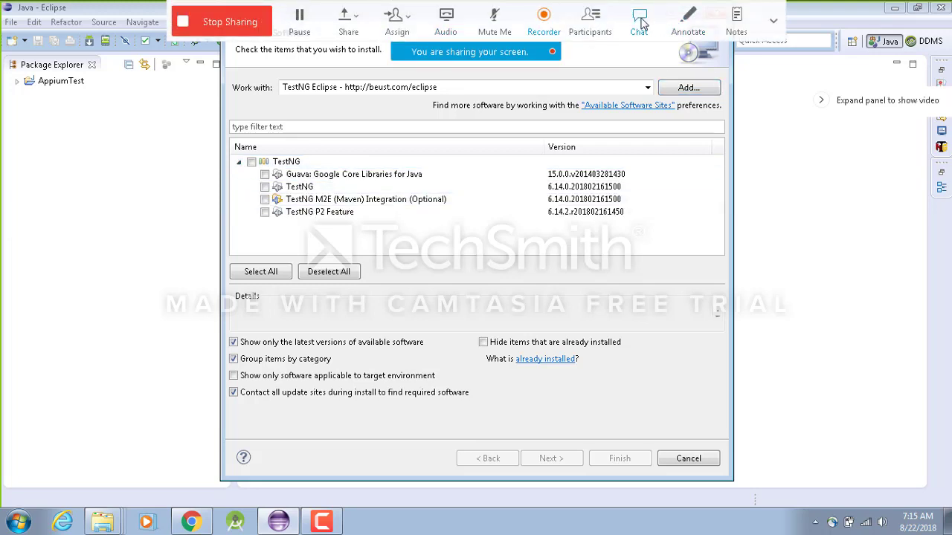
{"action": "left_click", "coordinate": [641, 22]}
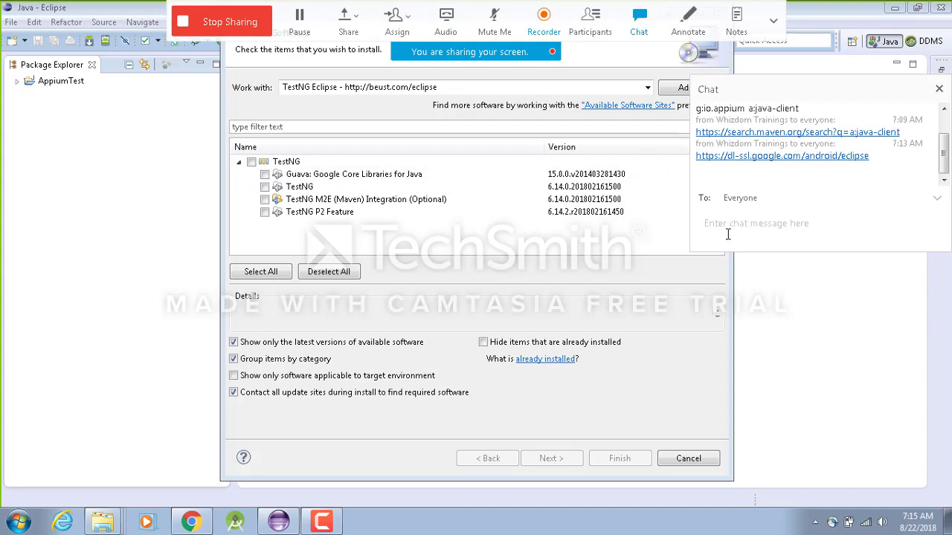
{"action": "left_click", "coordinate": [728, 234]}
{"action": "key", "text": "ctrl+v"}
{"action": "key", "text": "Return"}
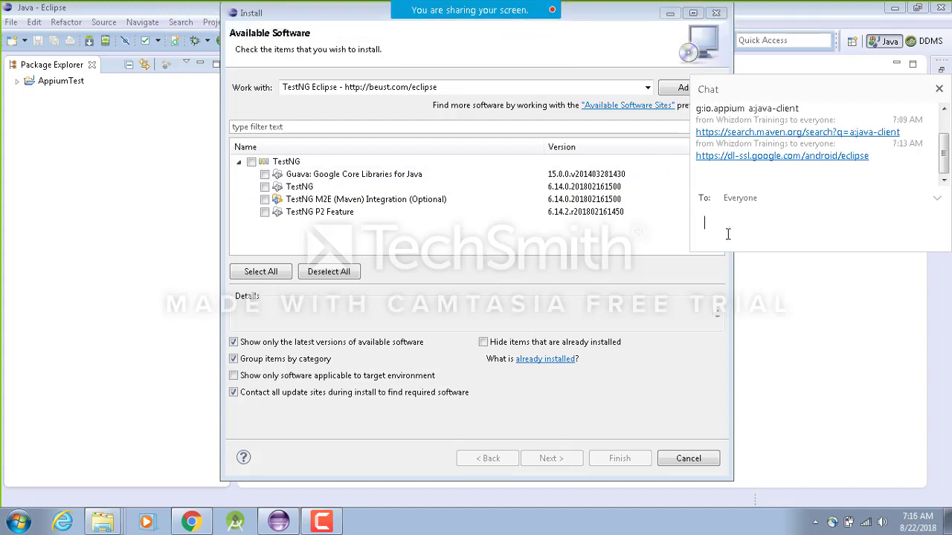
{"action": "left_click", "coordinate": [646, 229]}
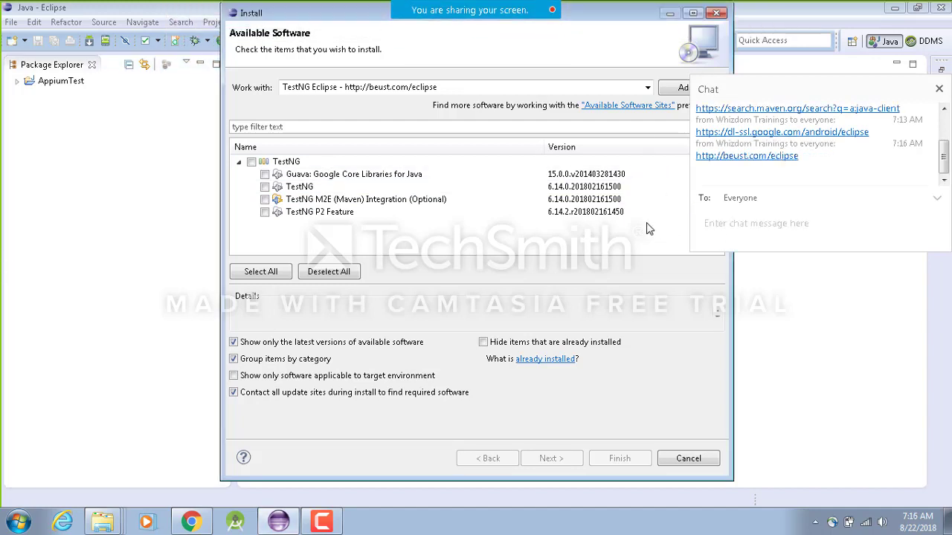
{"action": "left_click", "coordinate": [939, 89]}
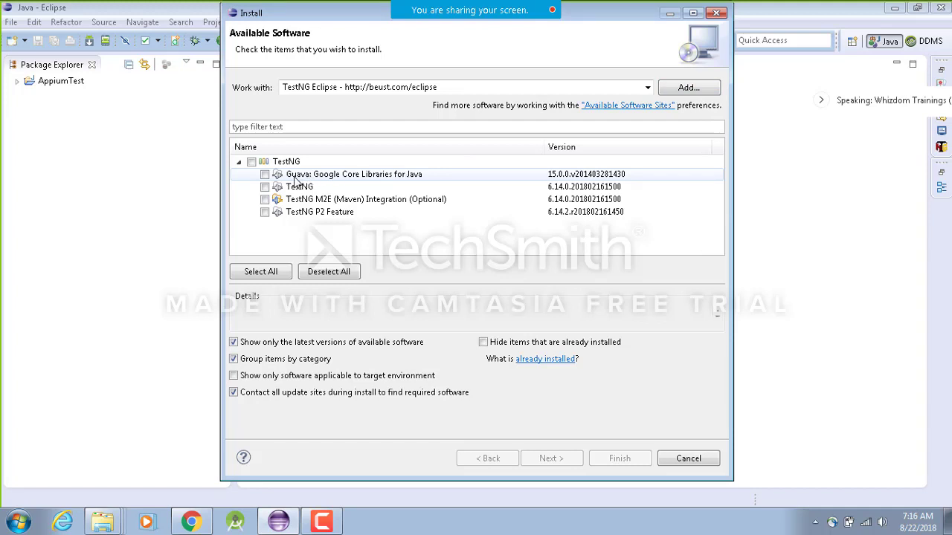
Mark Guava: Google Core Libraries for Java, TestNG and TestNG P2 Feature for installation, leaving out the optional Maven integration
{"action": "left_click", "coordinate": [355, 177]}
{"action": "left_click", "coordinate": [309, 187]}
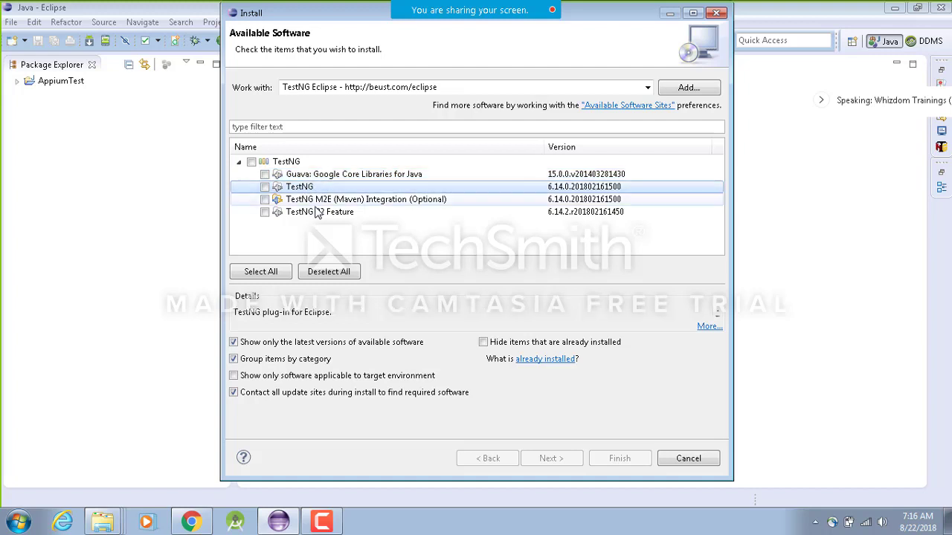
{"action": "left_click", "coordinate": [312, 214]}
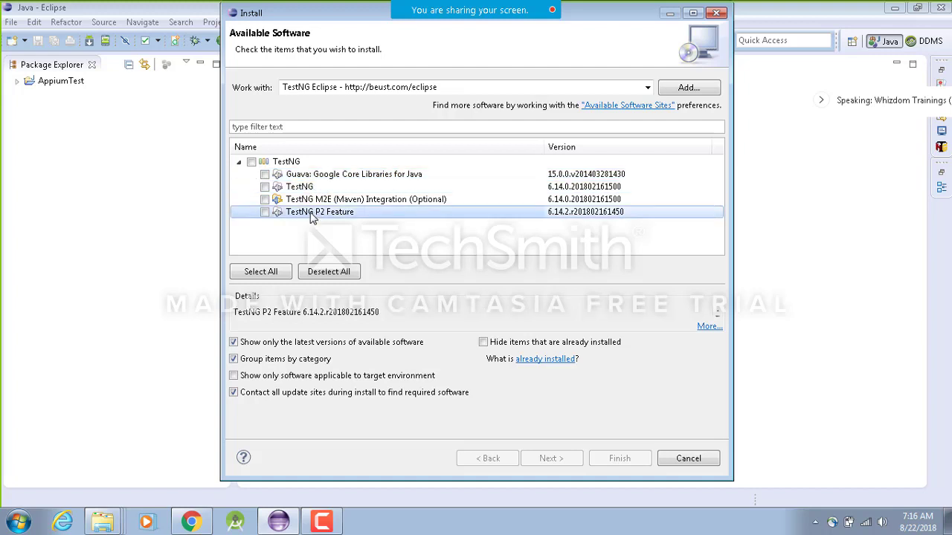
{"action": "left_click", "coordinate": [265, 174]}
{"action": "left_click", "coordinate": [264, 187]}
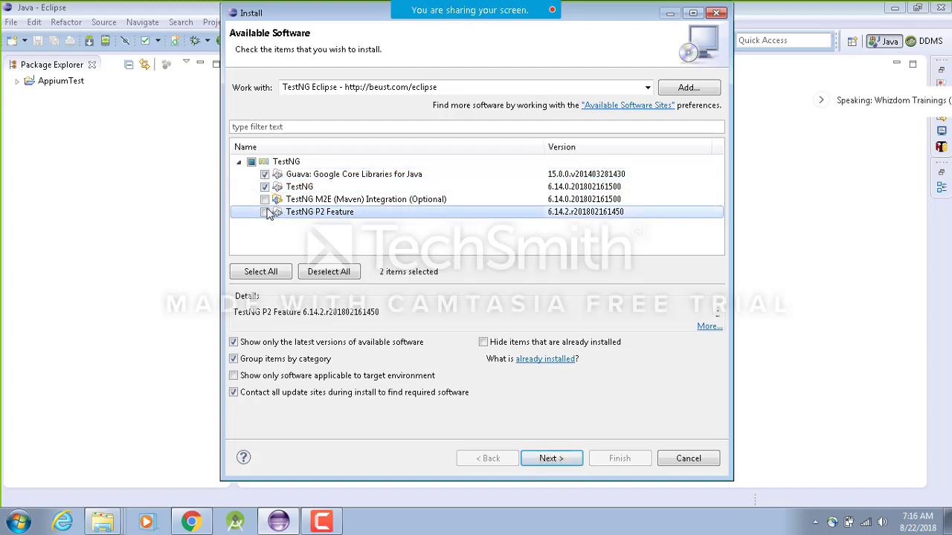
{"action": "left_click", "coordinate": [264, 212]}
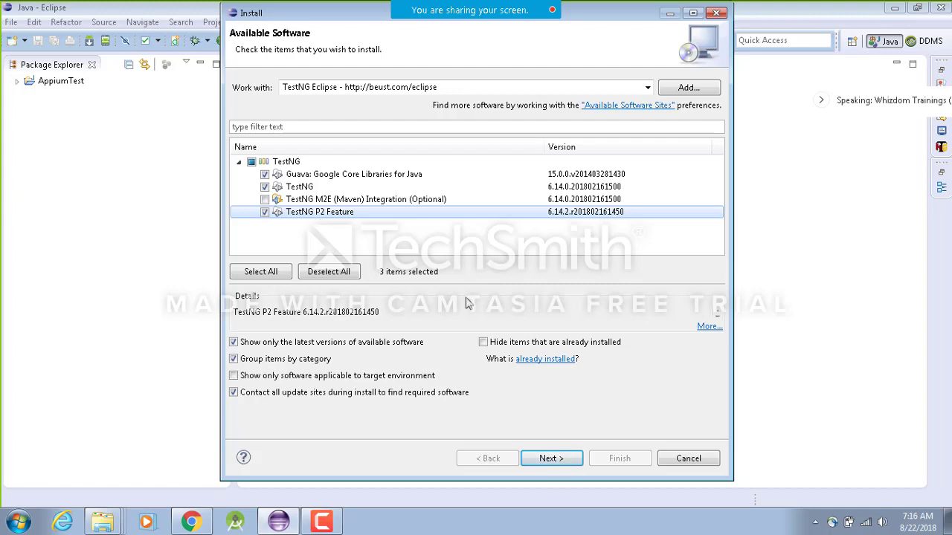
Install the marked TestNG components and restart Eclipse to apply them
{"action": "left_click", "coordinate": [554, 458]}
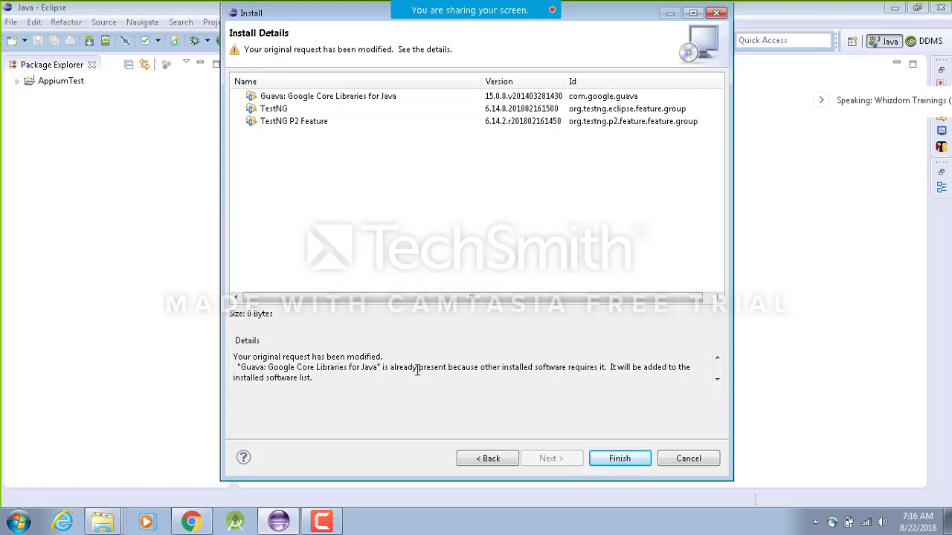
{"action": "left_click", "coordinate": [620, 458]}
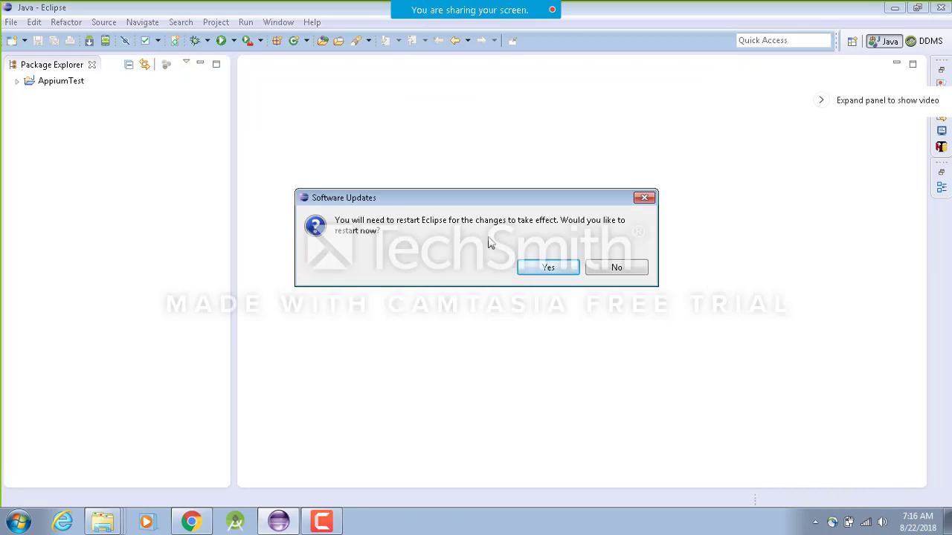
{"action": "left_click", "coordinate": [548, 268]}
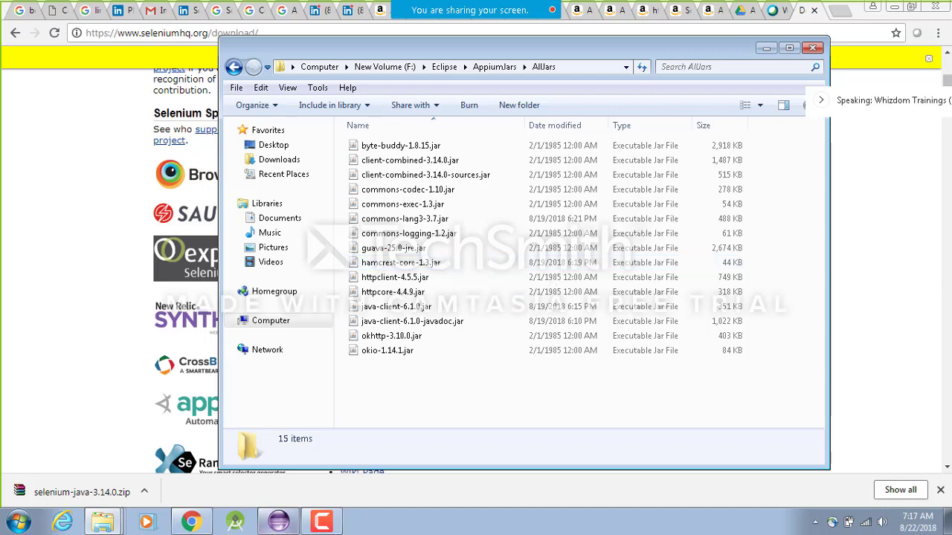
Open the workspace D:\MobileAutomation\Aug18 in the restarted Eclipse and bring its window to the front
{"action": "left_click", "coordinate": [277, 524]}
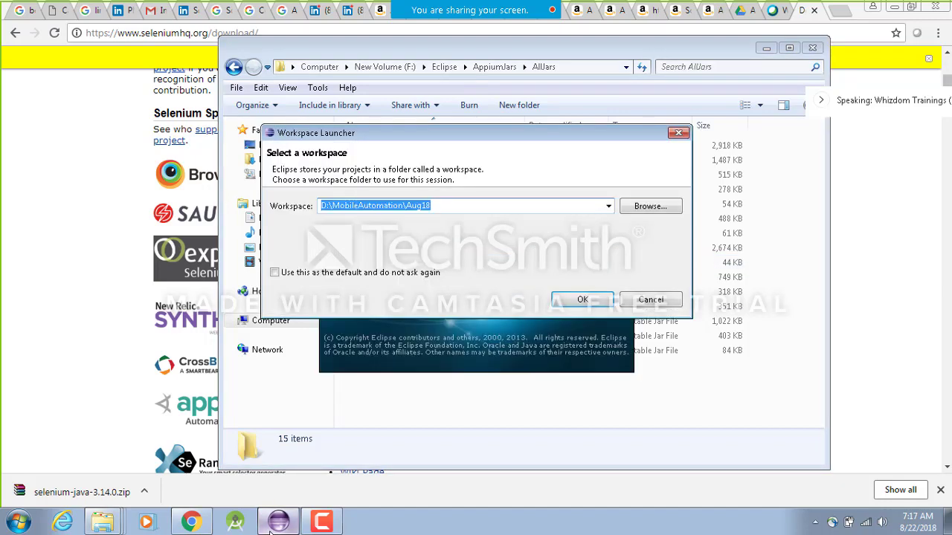
{"action": "left_click", "coordinate": [585, 300]}
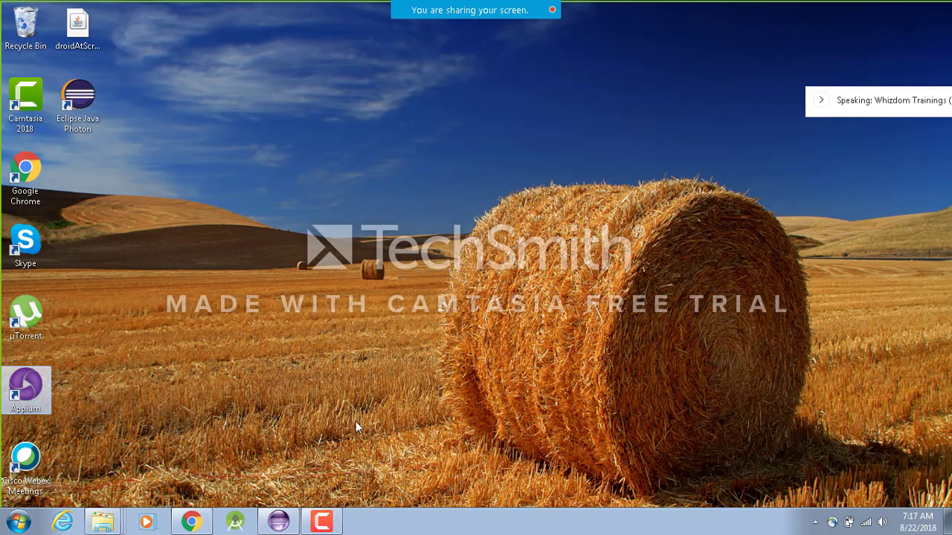
{"action": "left_click", "coordinate": [277, 522]}
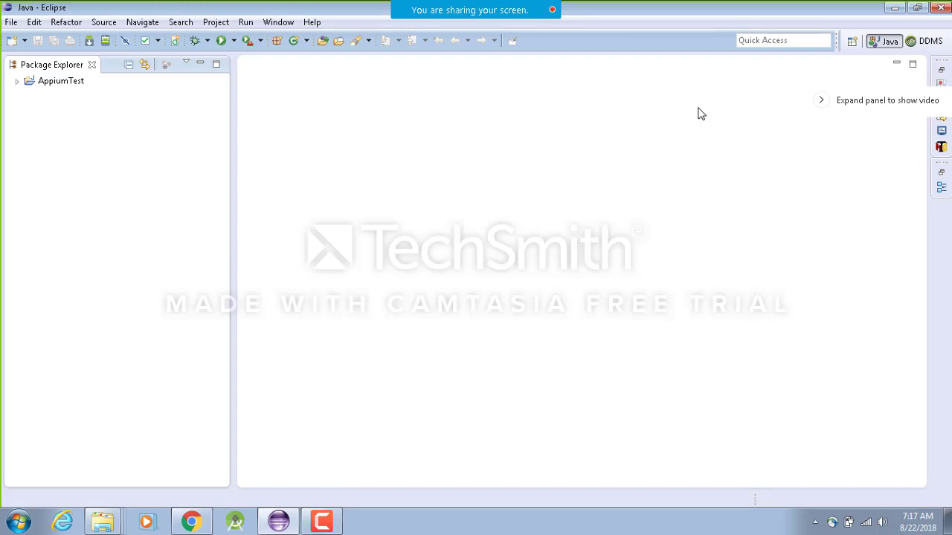
Exit the current Eclipse and launch Eclipse Java Photon with the workspace D:\MobileAutomation\AppiumEclipseWork
{"action": "left_click", "coordinate": [942, 8]}
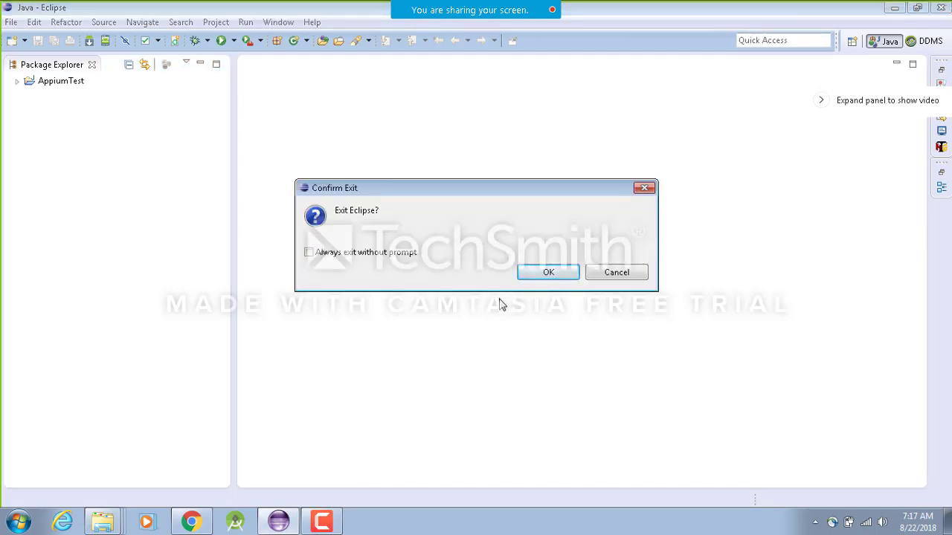
{"action": "left_click", "coordinate": [546, 272]}
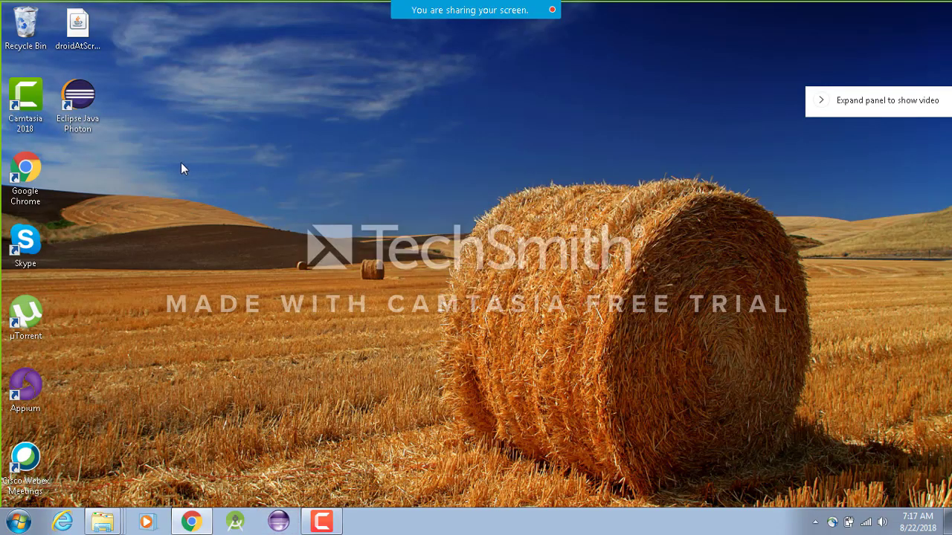
{"action": "double_click", "coordinate": [77, 103]}
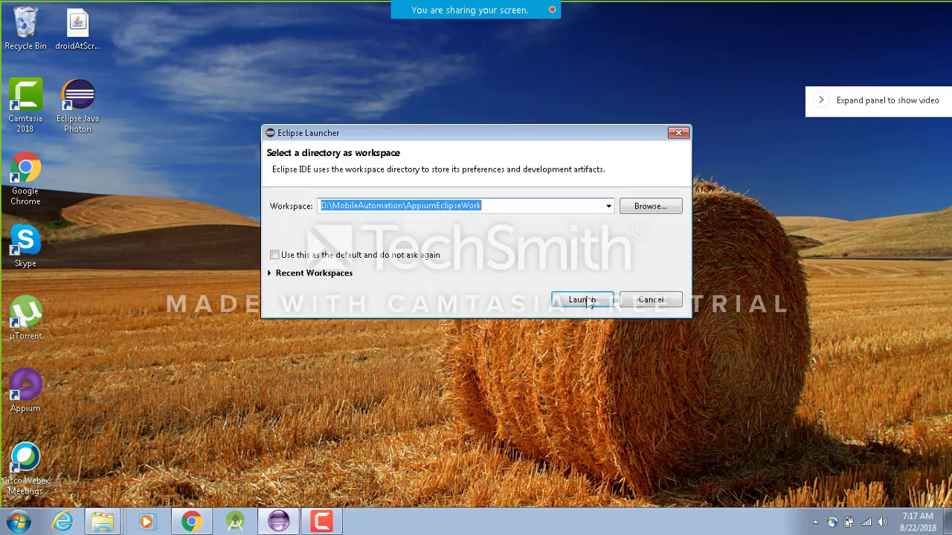
{"action": "left_click", "coordinate": [582, 301]}
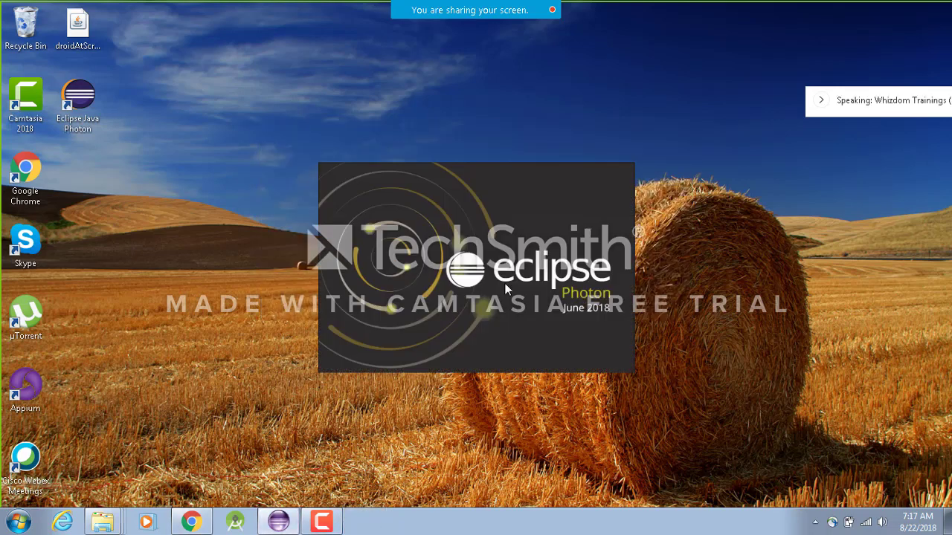
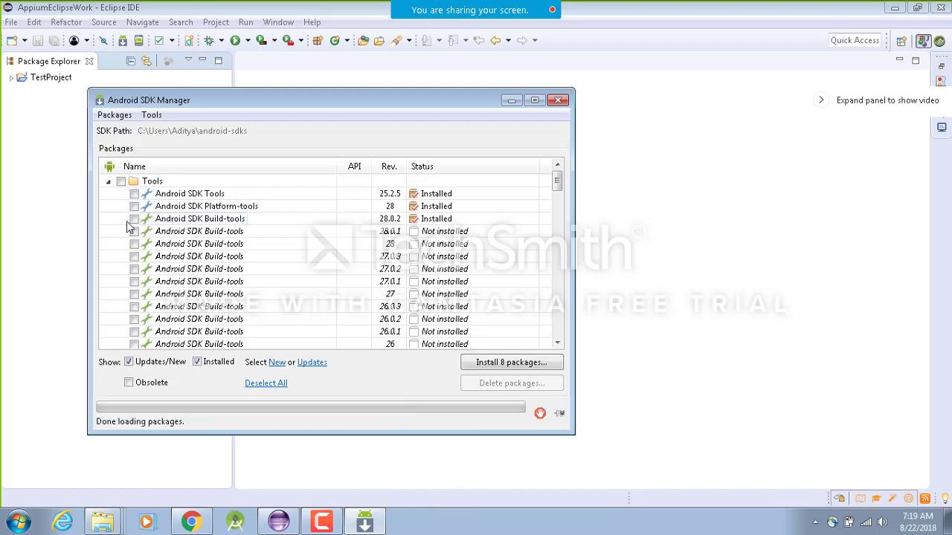
Collapse the Tools group, look through the Android SDK Manager's packages down to Extras, and close the manager
{"action": "left_click", "coordinate": [108, 183]}
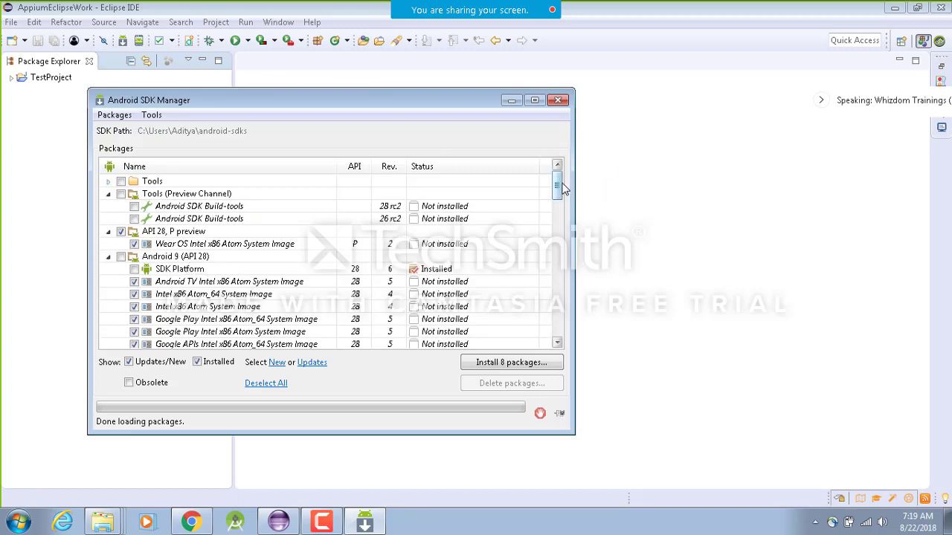
{"action": "left_click_drag", "start_coordinate": [558, 180], "coordinate": [559, 211]}
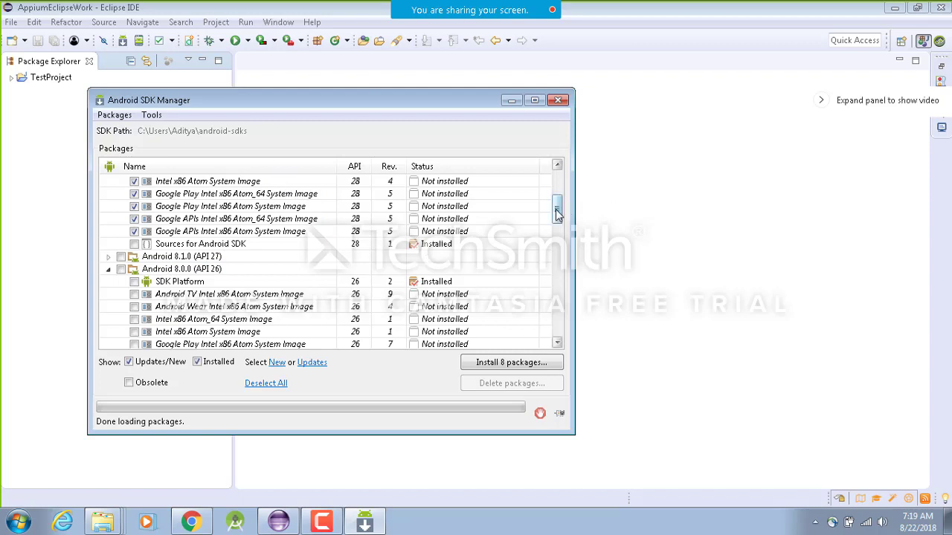
{"action": "left_click_drag", "start_coordinate": [558, 214], "coordinate": [558, 189]}
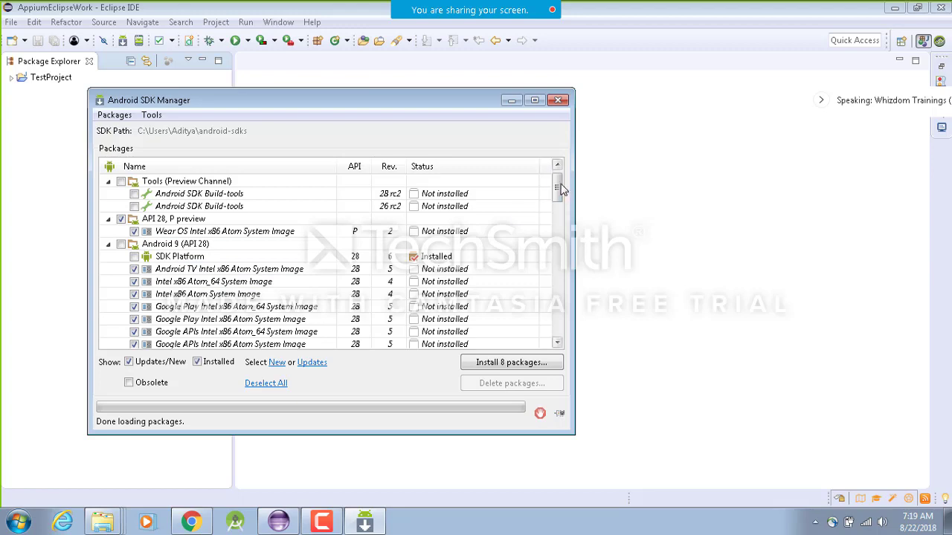
{"action": "left_click_drag", "start_coordinate": [559, 189], "coordinate": [558, 328]}
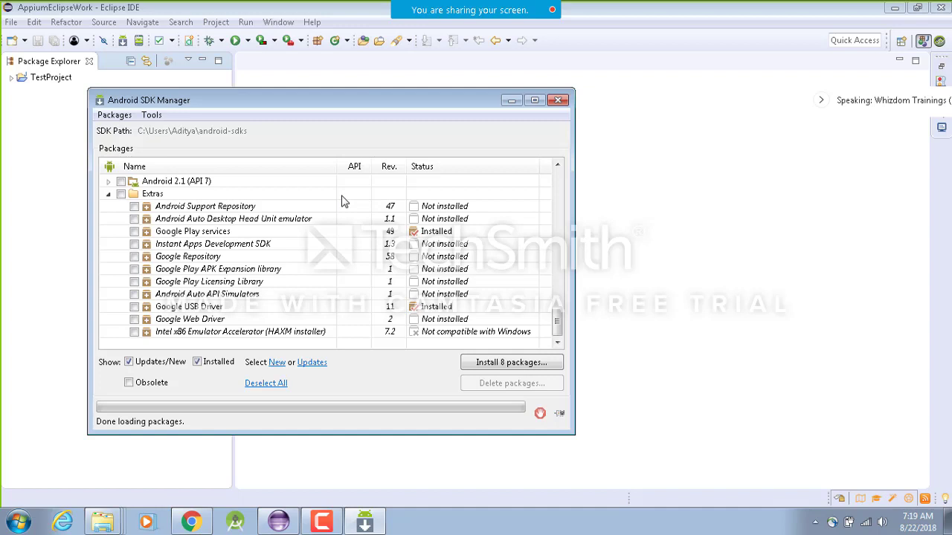
{"action": "left_click", "coordinate": [557, 101]}
{"action": "left_click", "coordinate": [310, 23]}
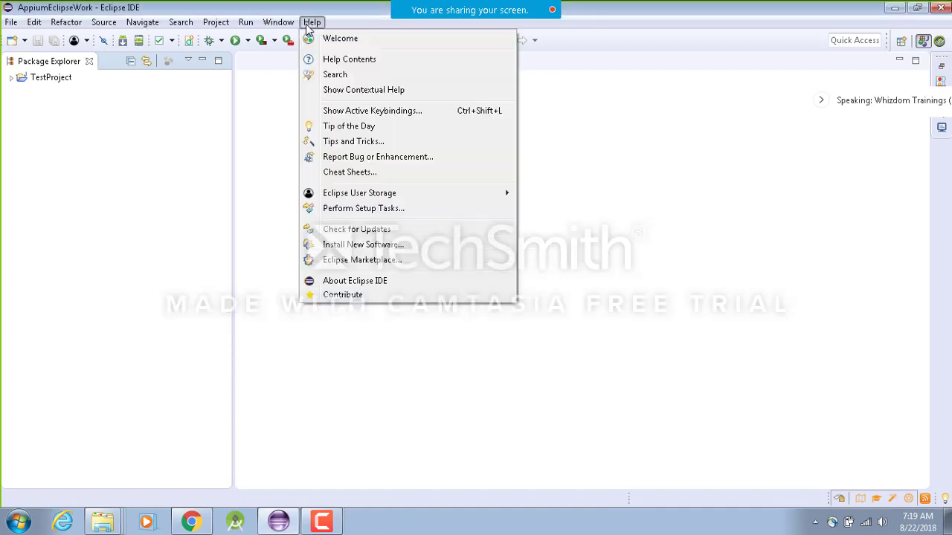
{"action": "left_click", "coordinate": [347, 250]}
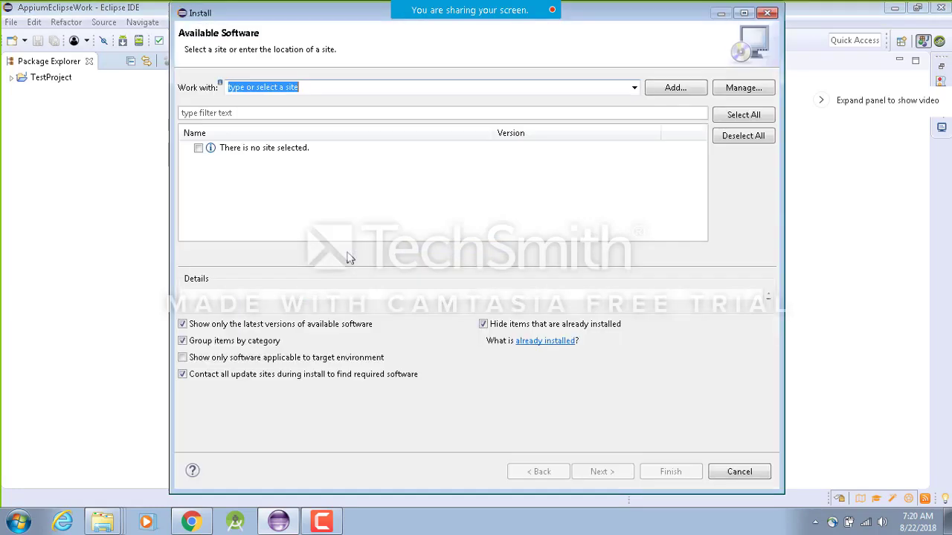
{"action": "left_click", "coordinate": [634, 88]}
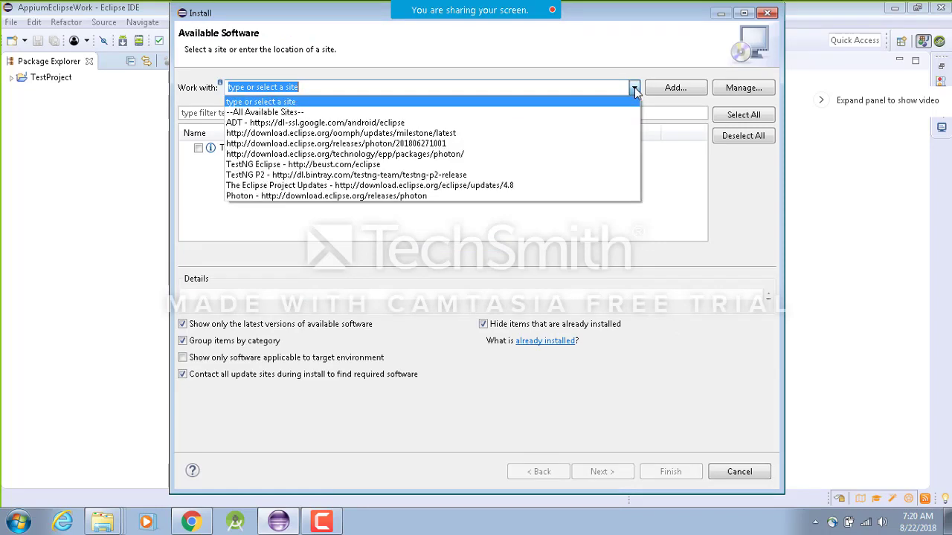
{"action": "left_click", "coordinate": [490, 122]}
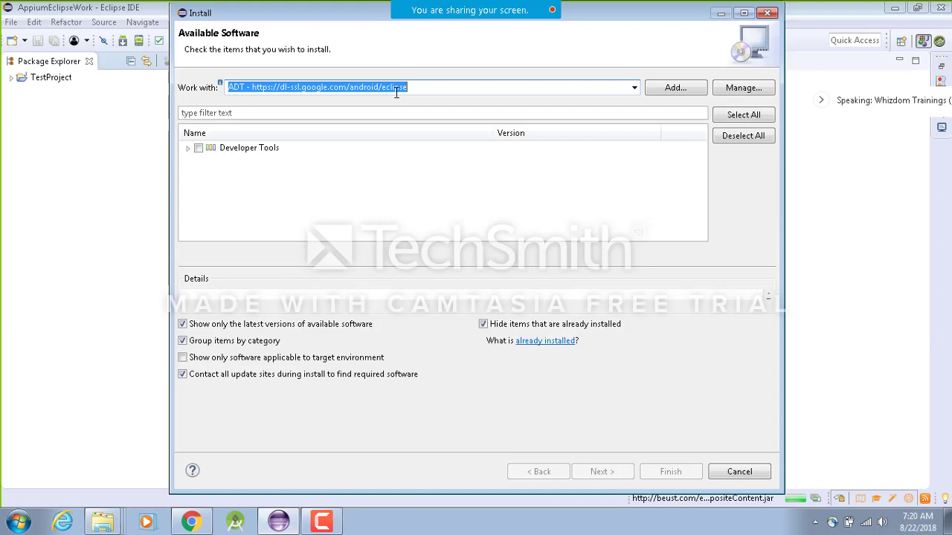
{"action": "left_click", "coordinate": [190, 151]}
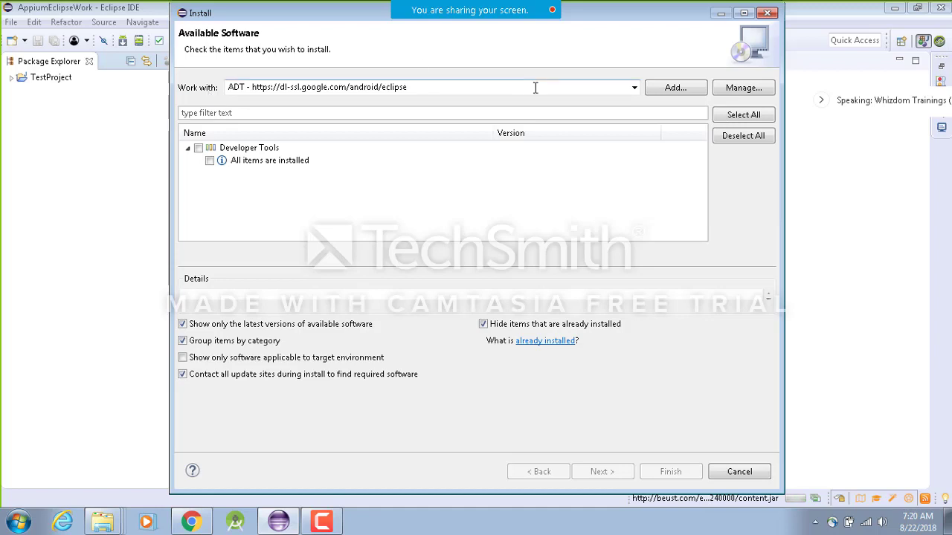
{"action": "left_click", "coordinate": [634, 87]}
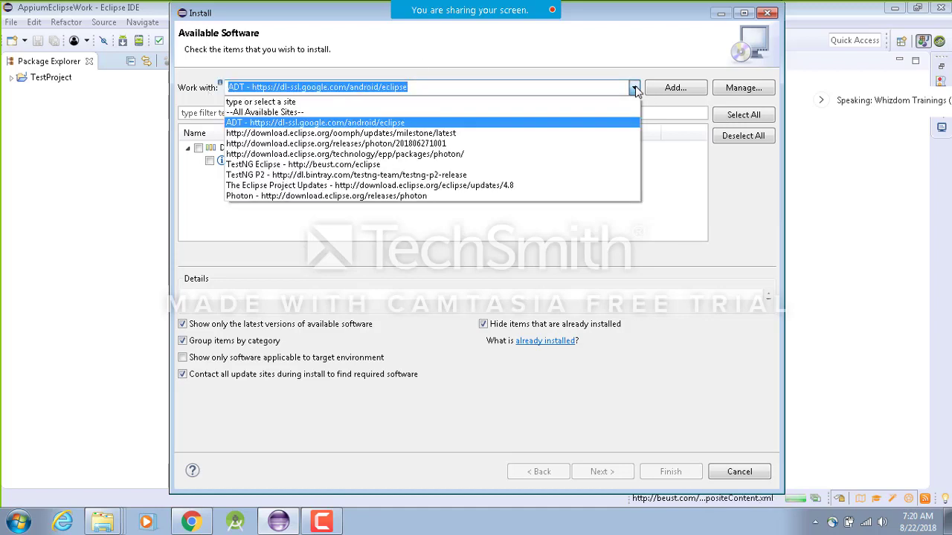
{"action": "left_click", "coordinate": [562, 171]}
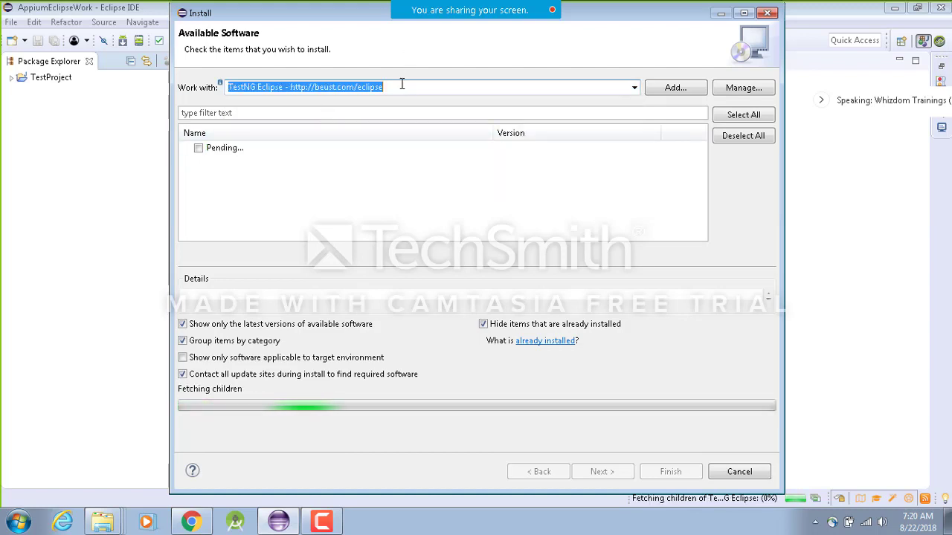
{"action": "mouse_move", "coordinate": [499, 30]}
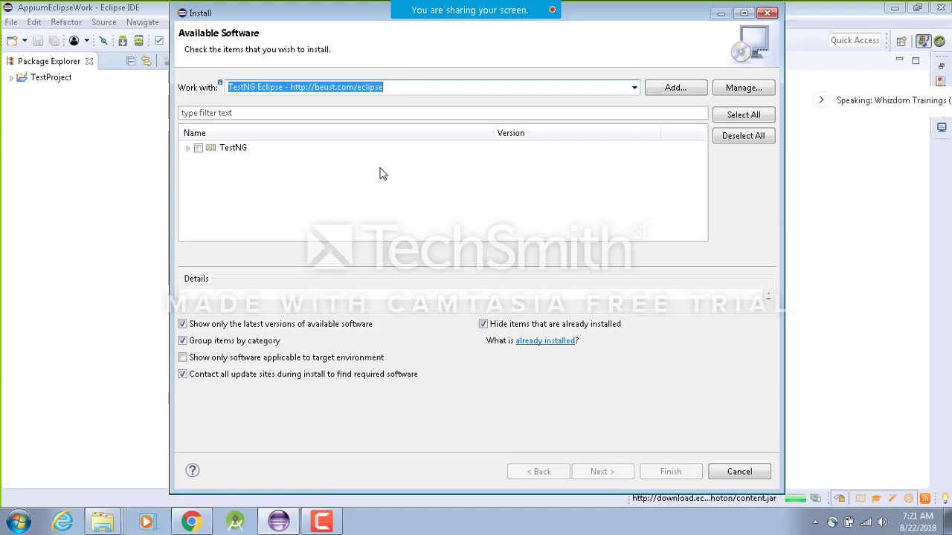
{"action": "left_click", "coordinate": [189, 148]}
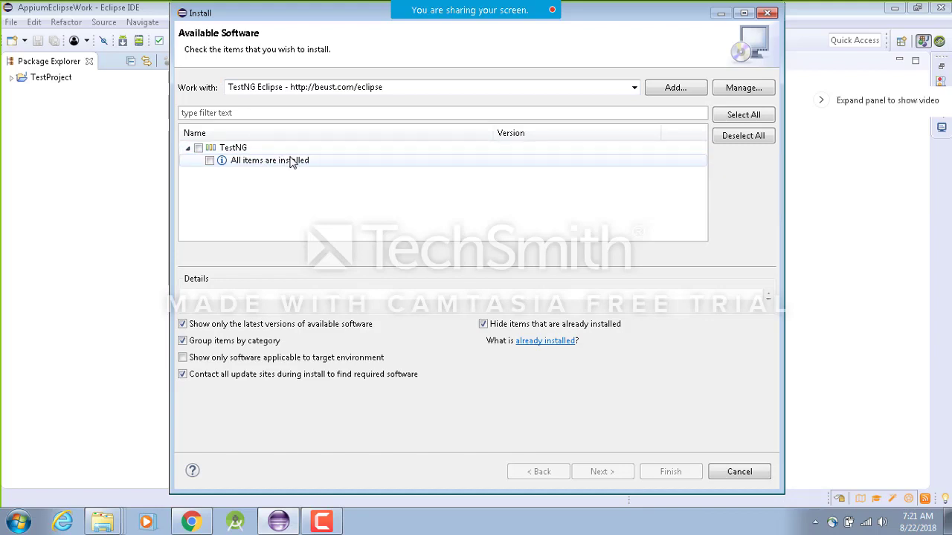
{"action": "left_click", "coordinate": [189, 149]}
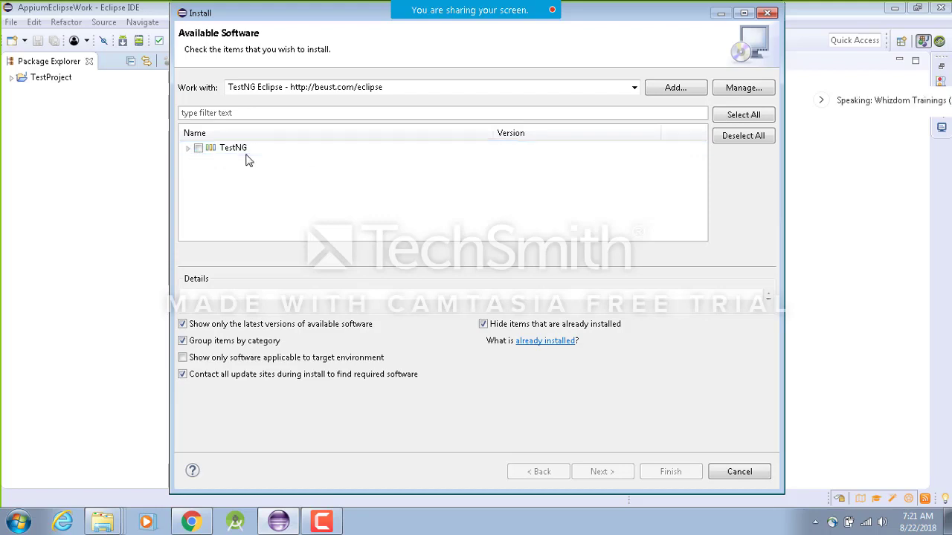
{"action": "left_click", "coordinate": [188, 150]}
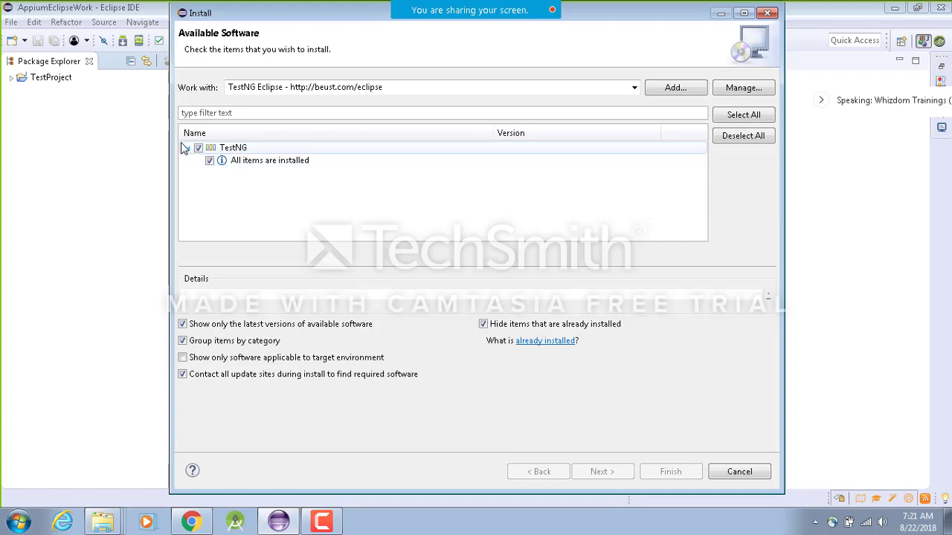
{"action": "left_click", "coordinate": [187, 148]}
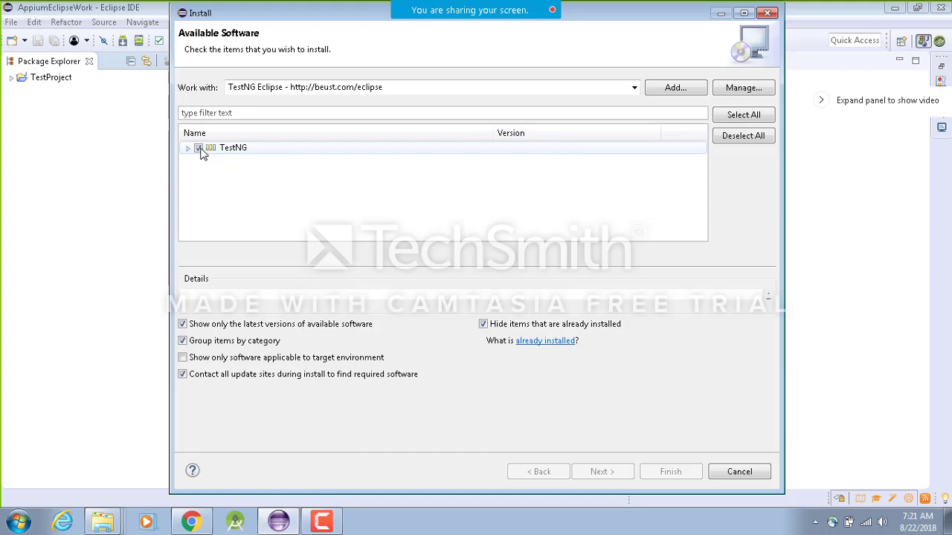
{"action": "left_click", "coordinate": [198, 148]}
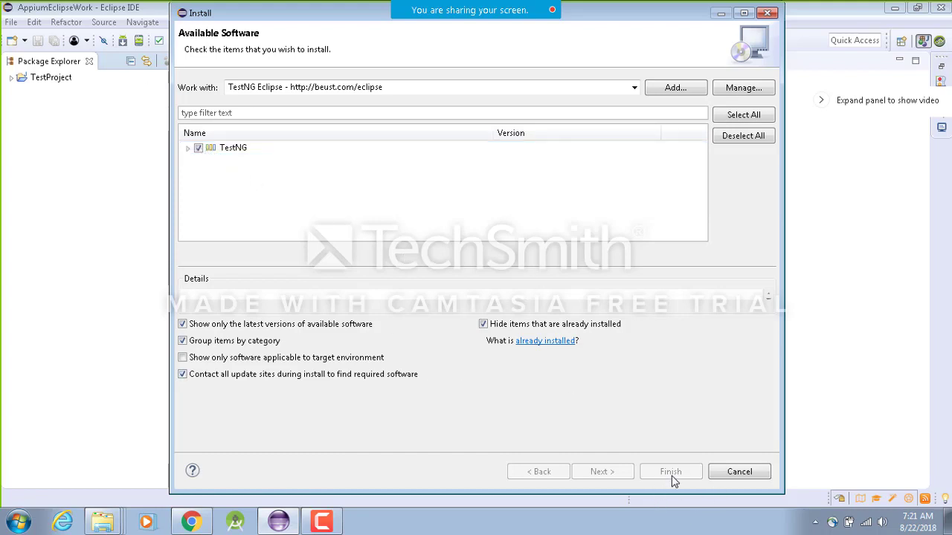
{"action": "left_click", "coordinate": [733, 476]}
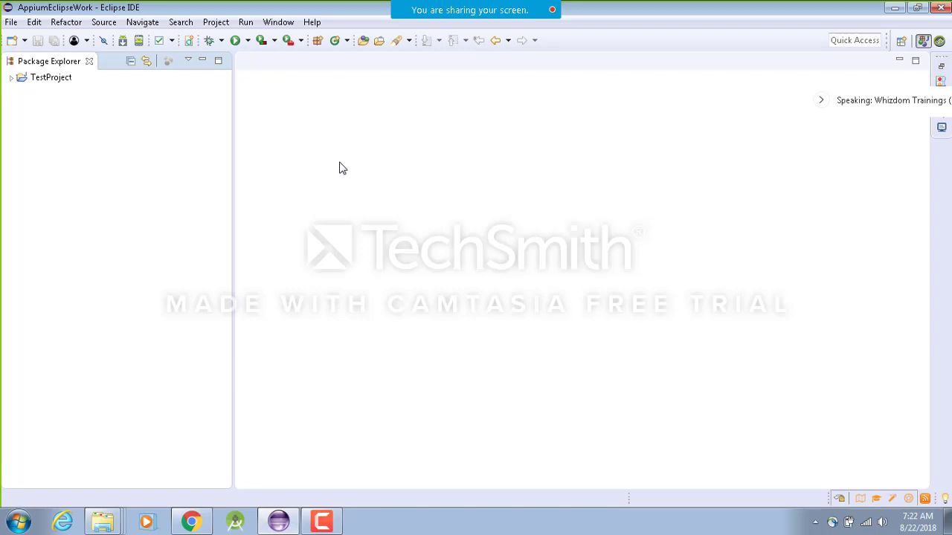
View the list of available perspectives and circle the Open Perspective control with the screen-sharing annotation pen in yellow
{"action": "left_click", "coordinate": [901, 42]}
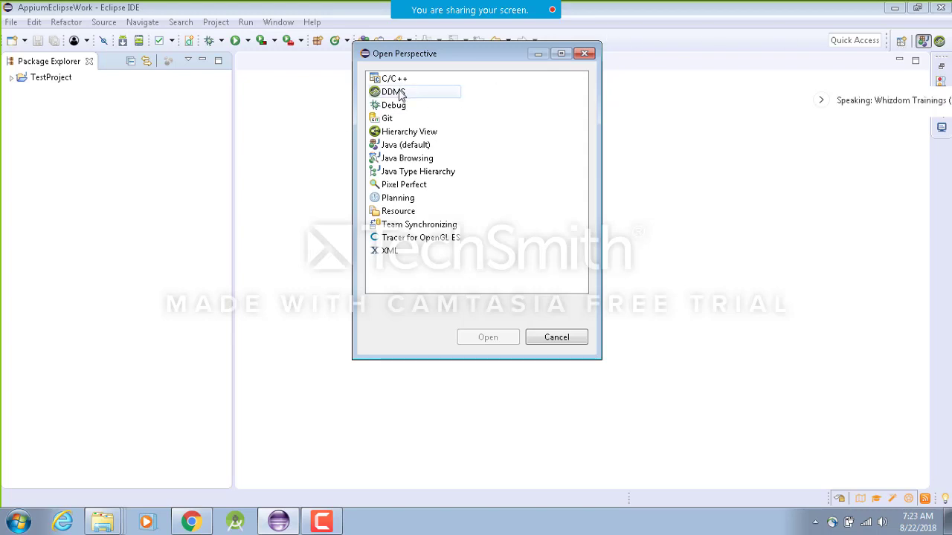
{"action": "left_click", "coordinate": [585, 54]}
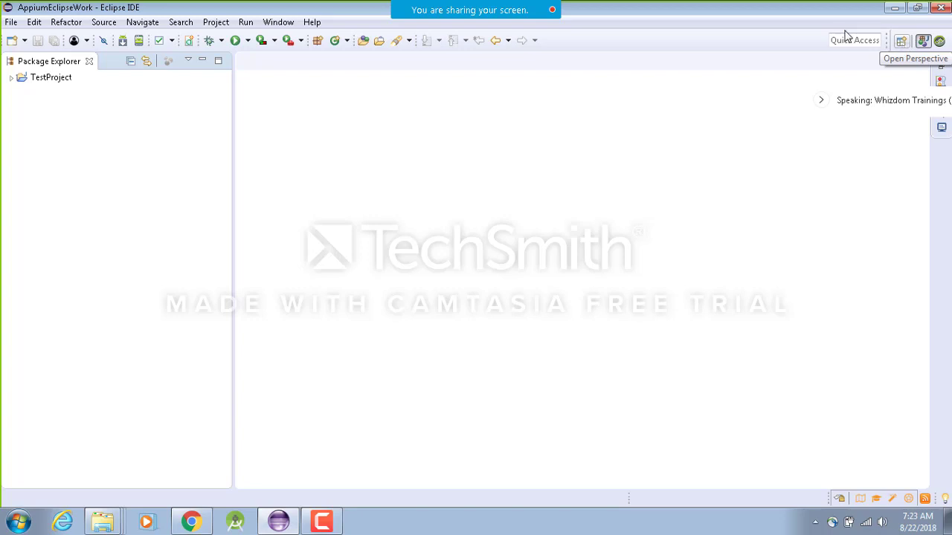
{"action": "mouse_move", "coordinate": [766, 9]}
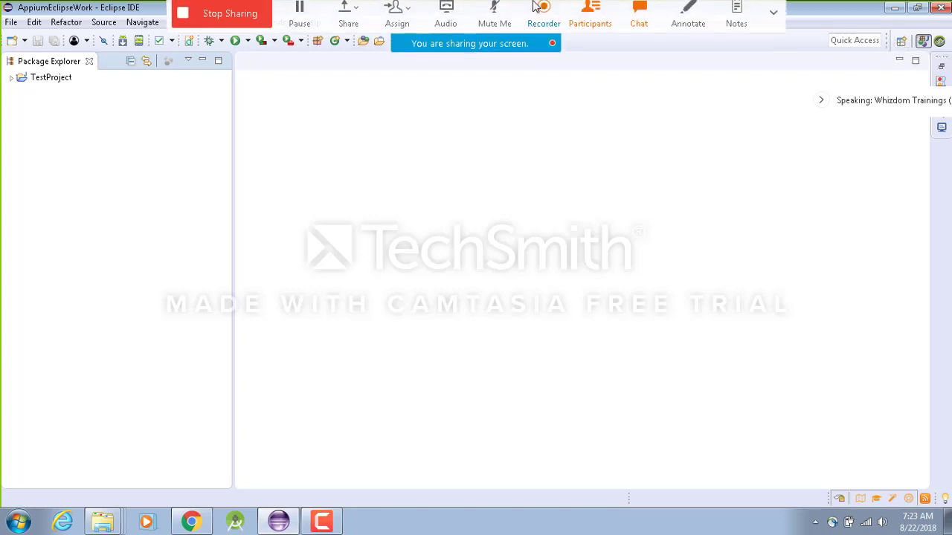
{"action": "left_click", "coordinate": [692, 22]}
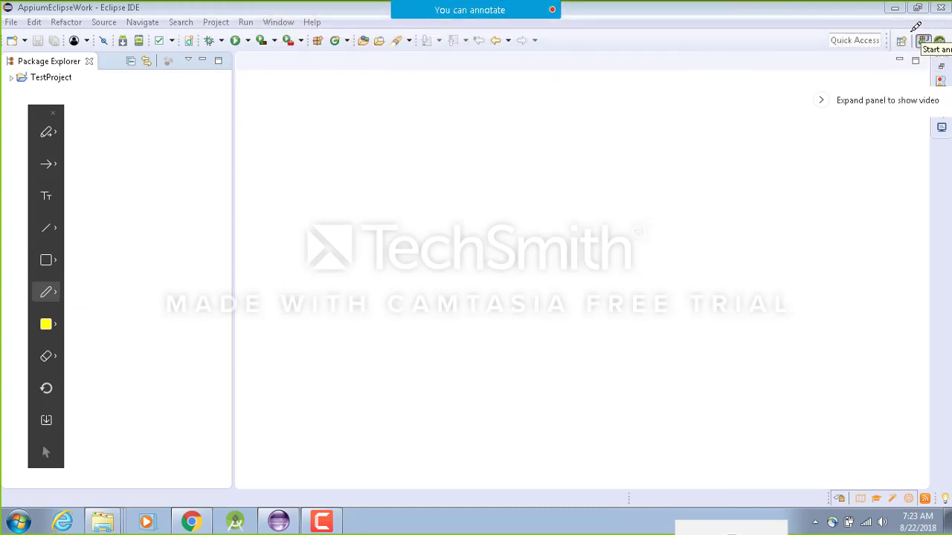
{"action": "mouse_move", "coordinate": [903, 34]}
{"action": "left_mouse_down"}
{"action": "mouse_move", "coordinate": [889, 33]}
{"action": "mouse_move", "coordinate": [877, 70]}
{"action": "mouse_move", "coordinate": [921, 43]}
{"action": "left_mouse_up"}
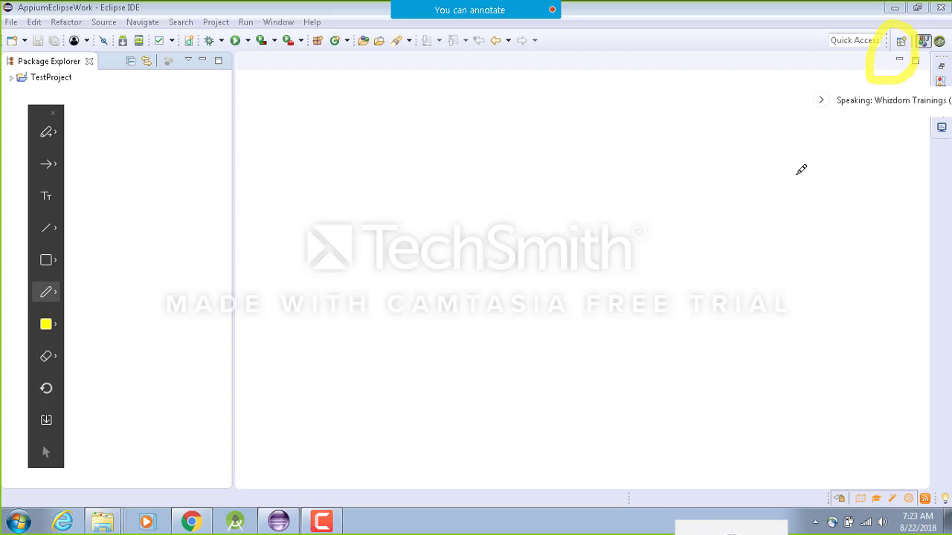
Open the DDMS perspective and select the connected Motorola device
{"action": "left_click", "coordinate": [900, 40]}
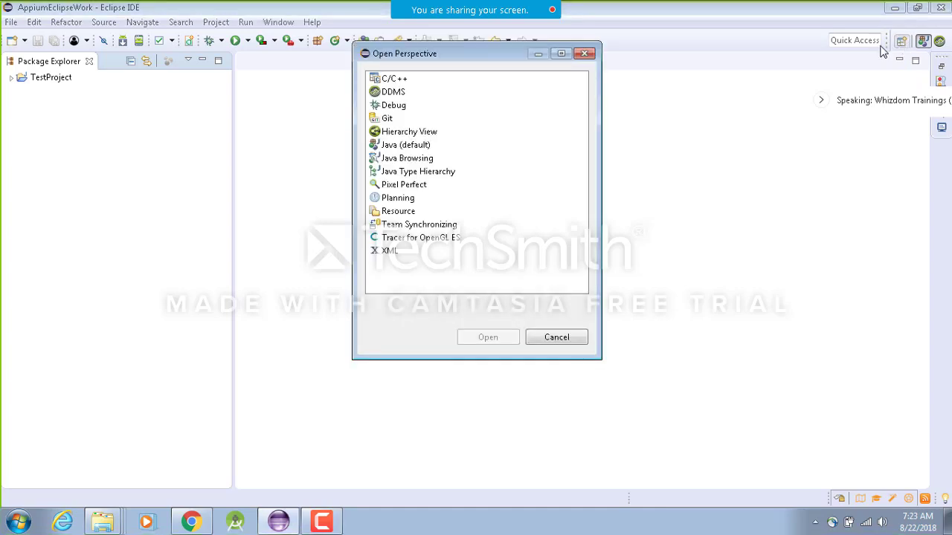
{"action": "double_click", "coordinate": [417, 95]}
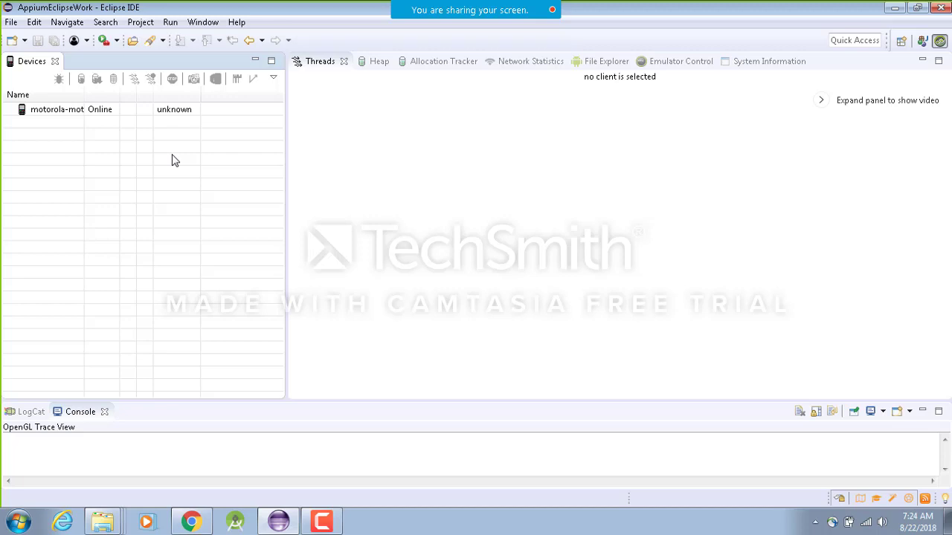
{"action": "left_click", "coordinate": [84, 108]}
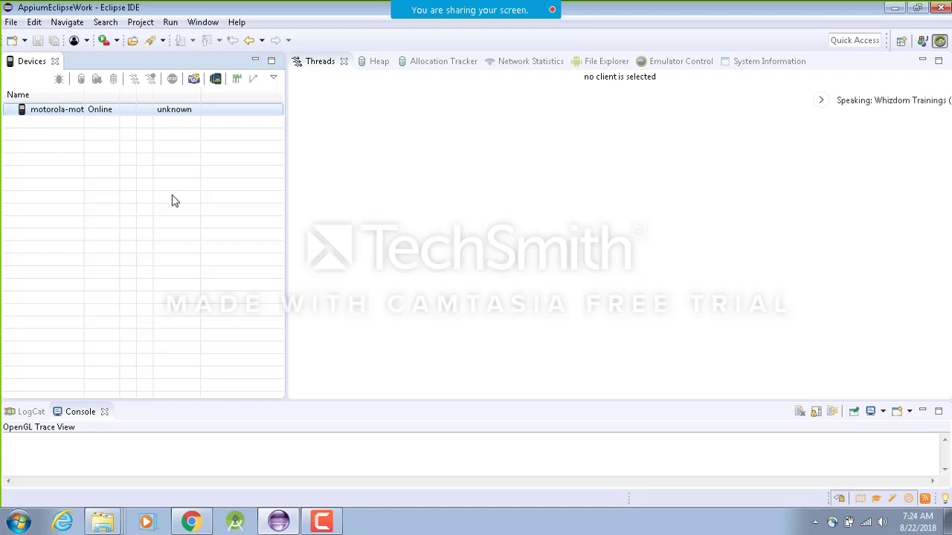
Launch Android Studio and run adb devices in a new Command Prompt to list the attached Android devices
{"action": "left_click", "coordinate": [235, 527]}
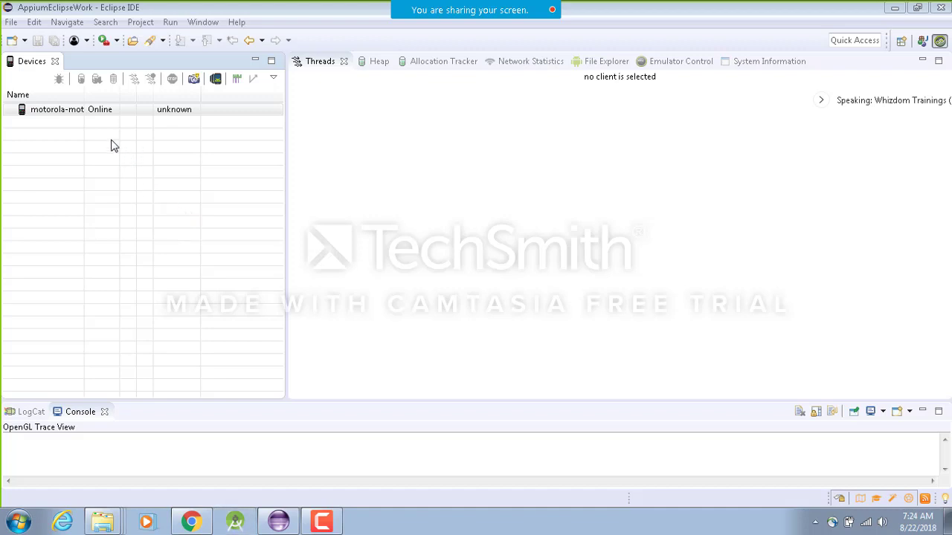
{"action": "left_click", "coordinate": [164, 116]}
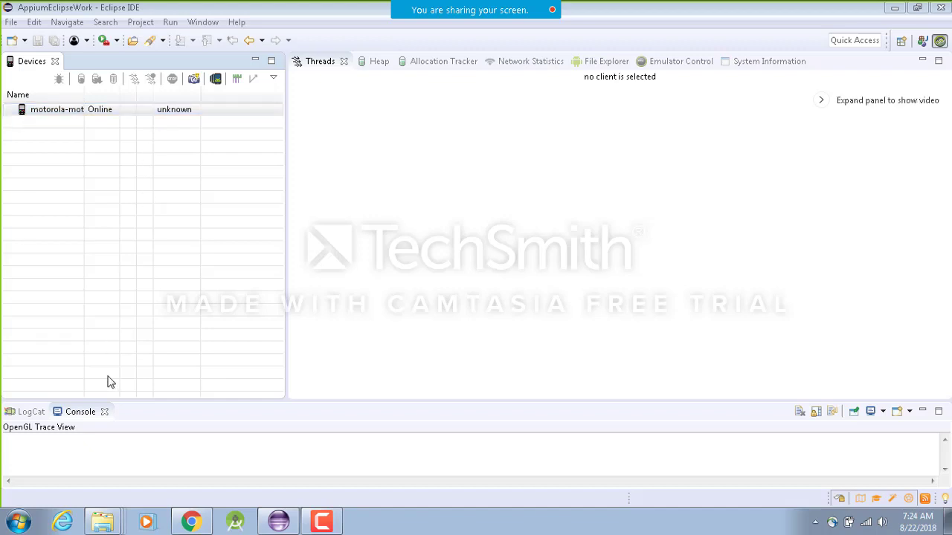
{"action": "left_click", "coordinate": [17, 523]}
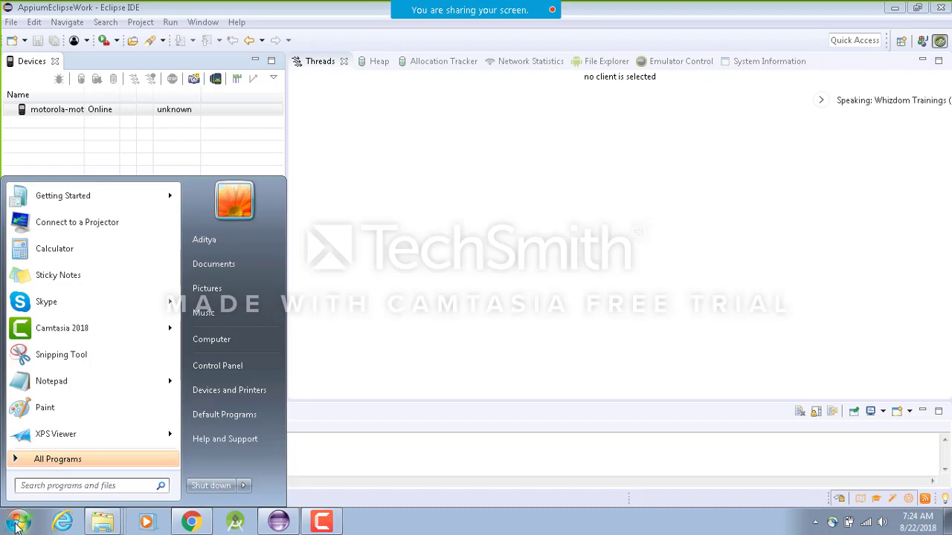
{"action": "type", "text": "cmd"}
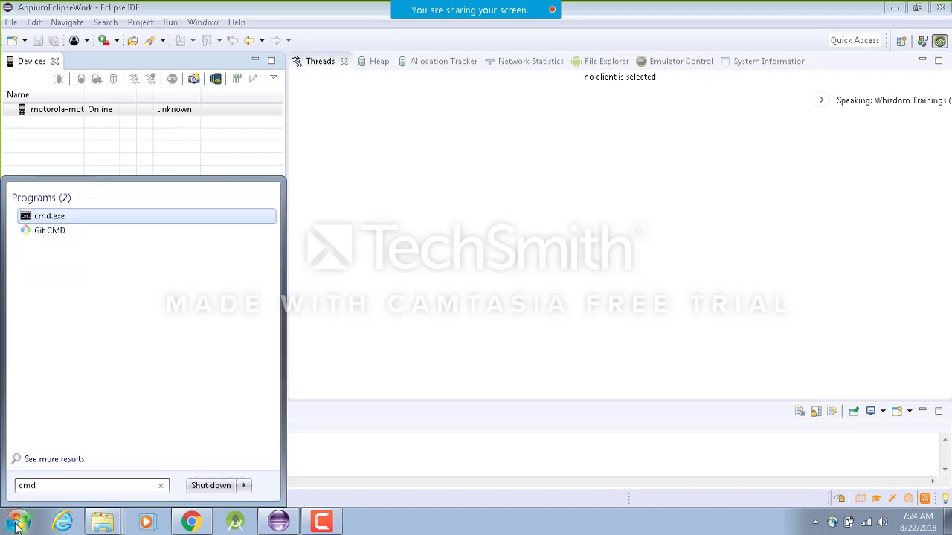
{"action": "key", "text": "Return"}
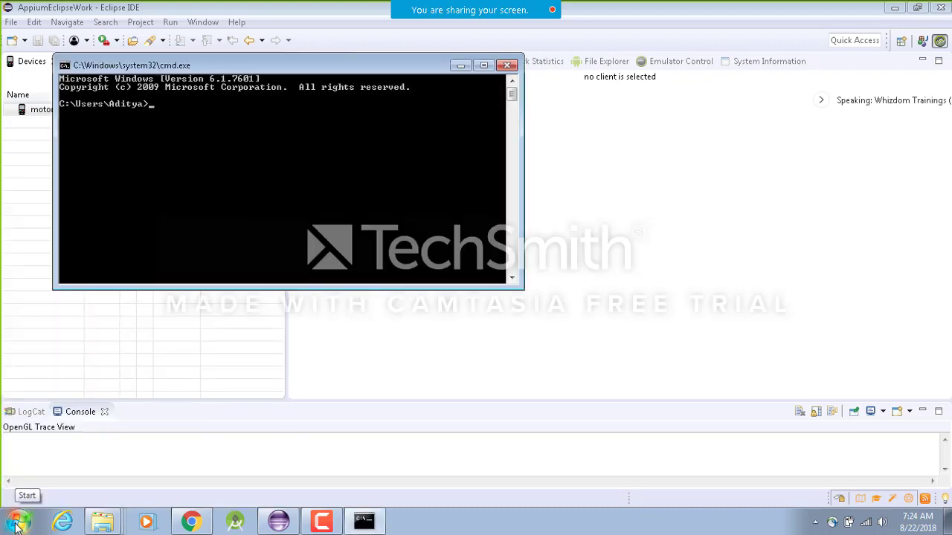
{"action": "type", "text": "adb d"}
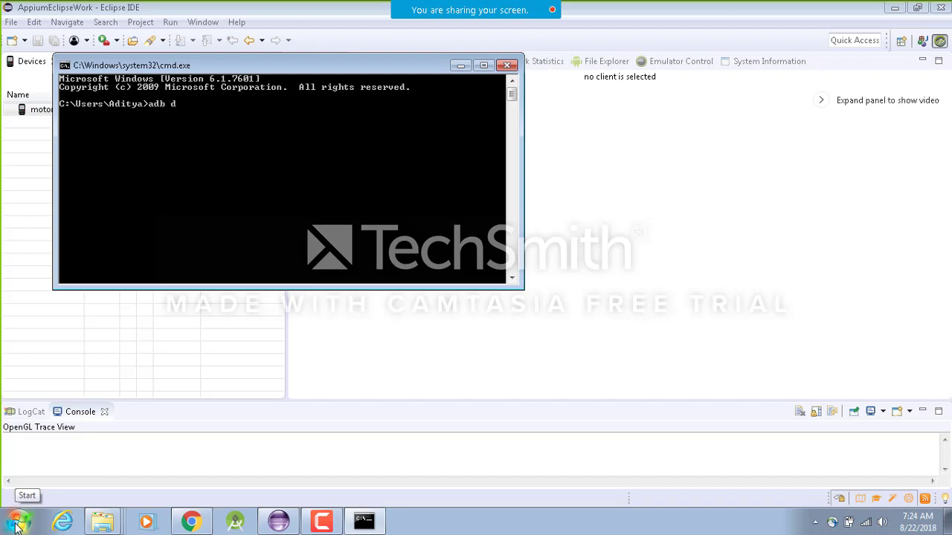
{"action": "type", "text": "evices"}
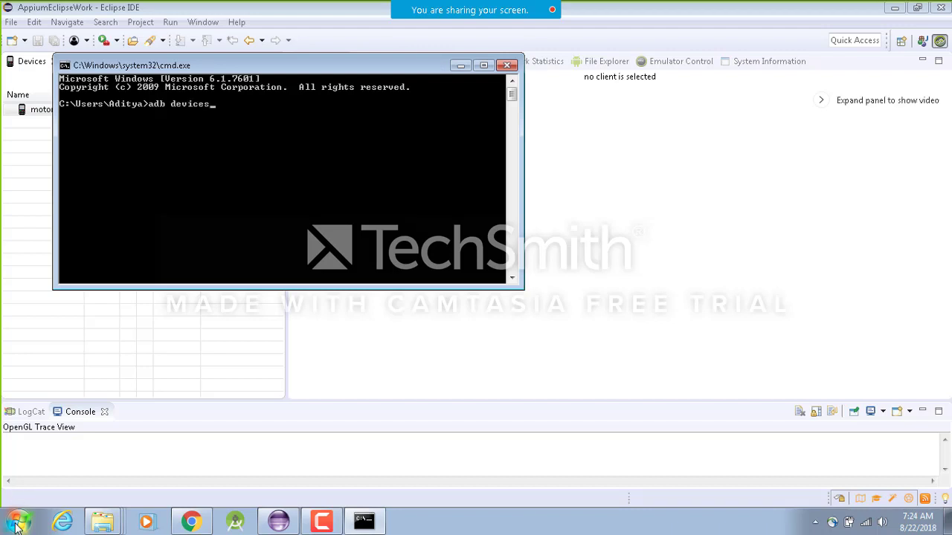
{"action": "key", "text": "Return"}
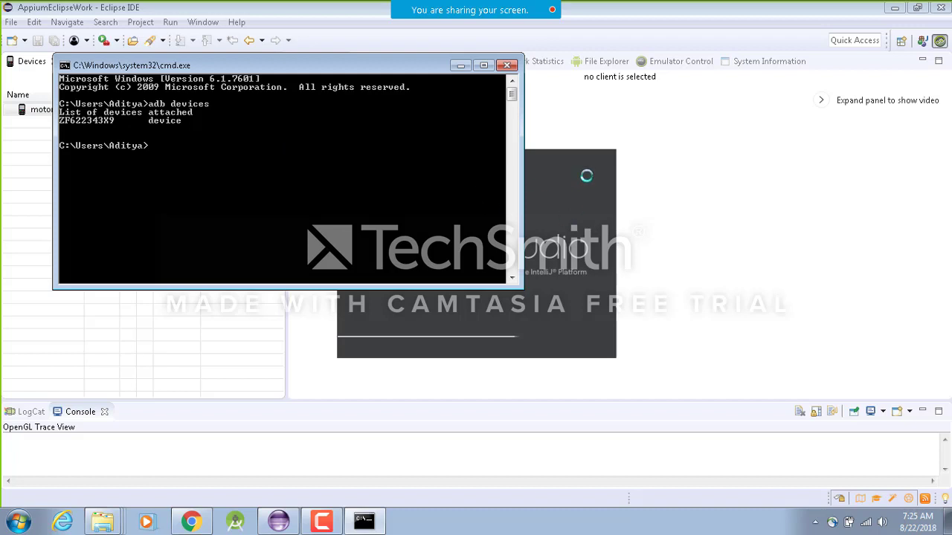
Return to the Java perspective in Eclipse and open the Android SDK Manager
{"action": "left_click", "coordinate": [690, 201]}
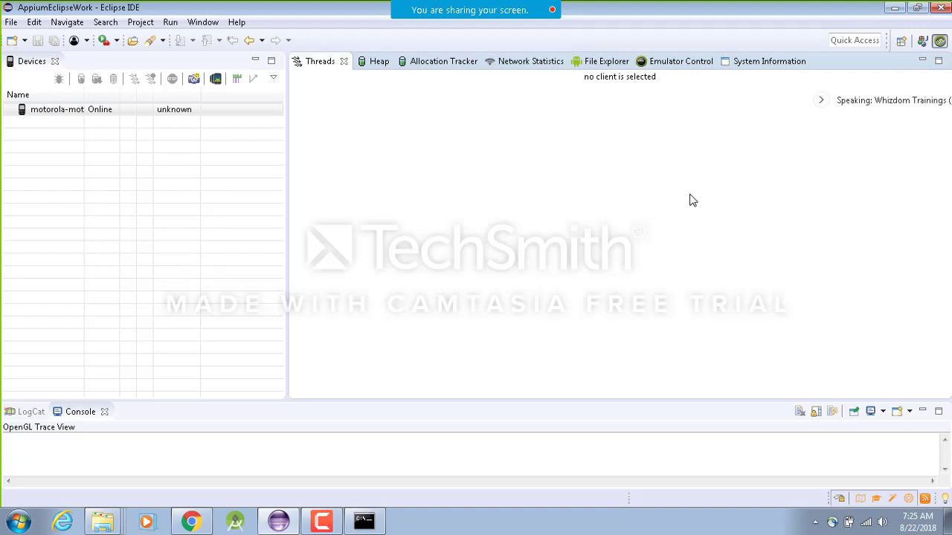
{"action": "left_click", "coordinate": [923, 41]}
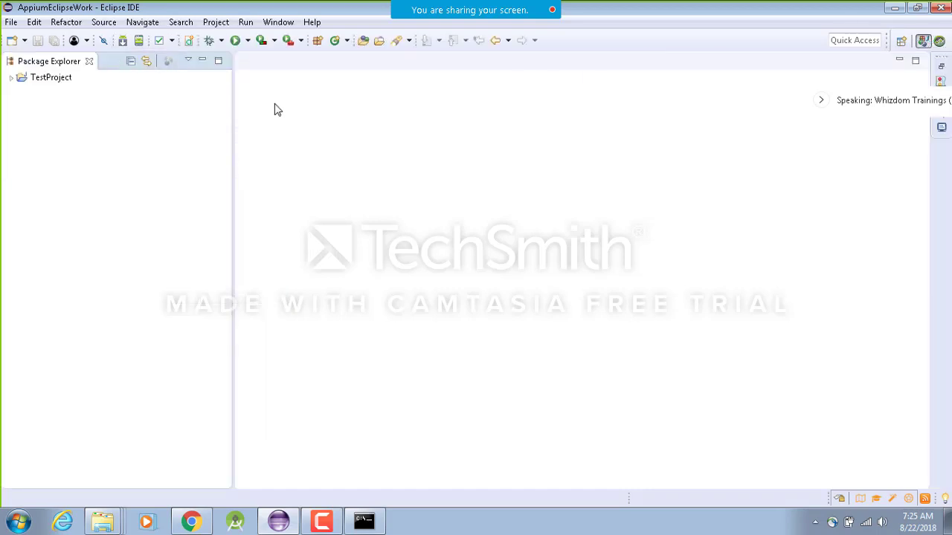
{"action": "left_click", "coordinate": [124, 43]}
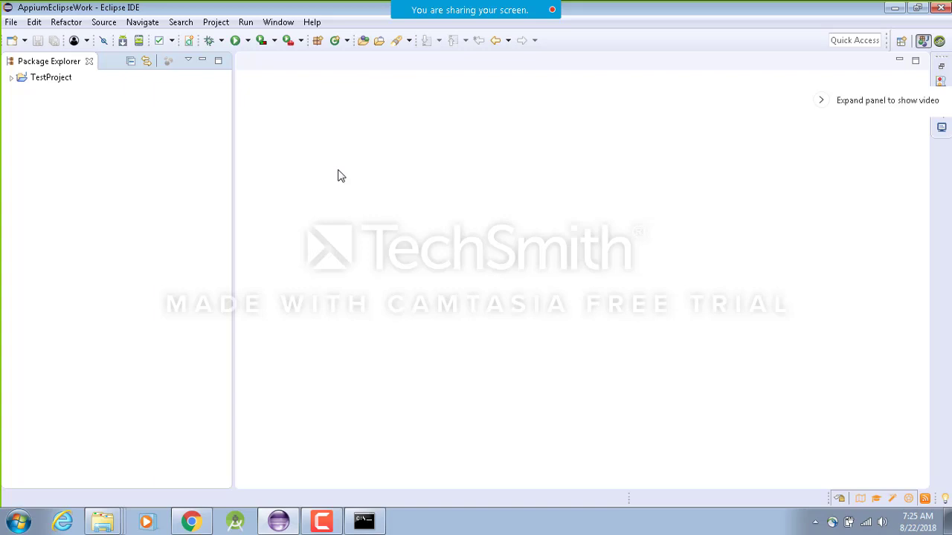
{"action": "left_click", "coordinate": [312, 23]}
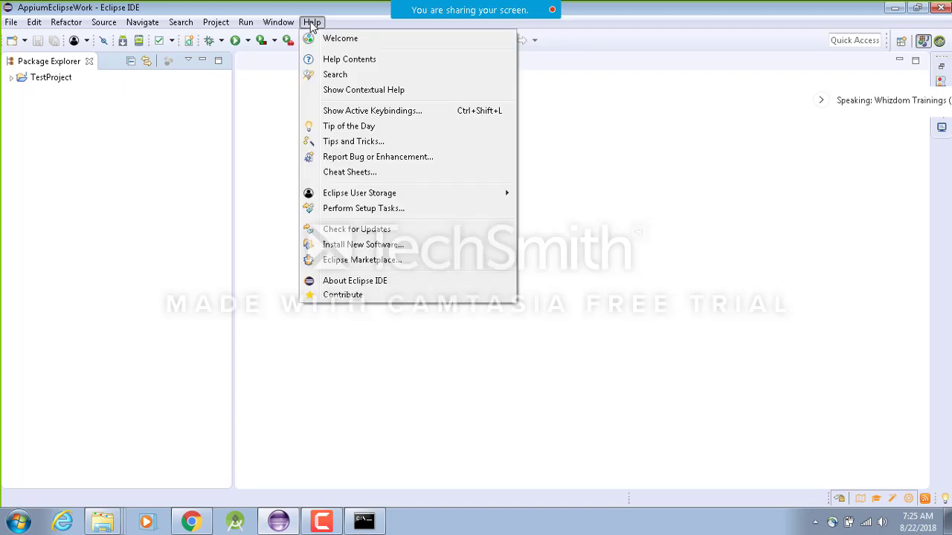
{"action": "left_click", "coordinate": [278, 23]}
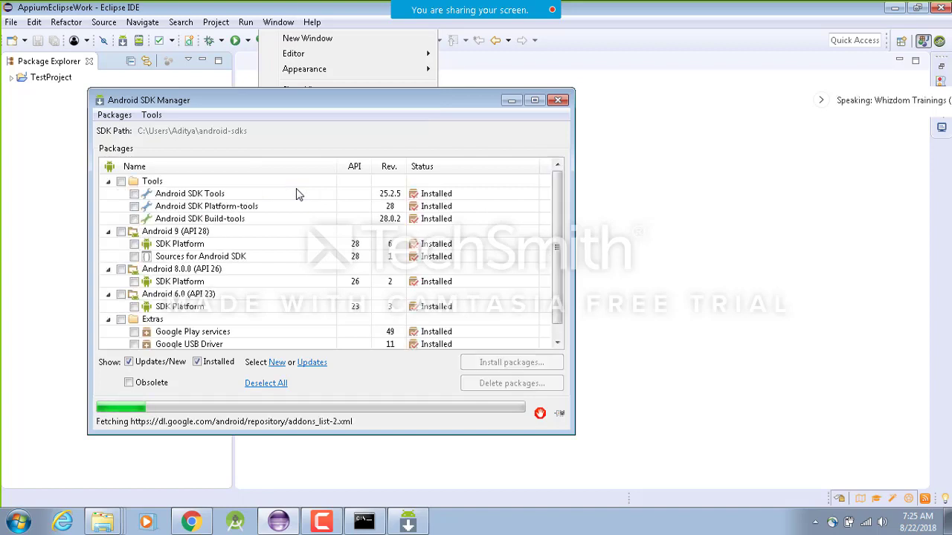
Review the SDK location and targets in Eclipse's Android preferences, and browse the package list in the Android SDK Manager
{"action": "left_click", "coordinate": [296, 193]}
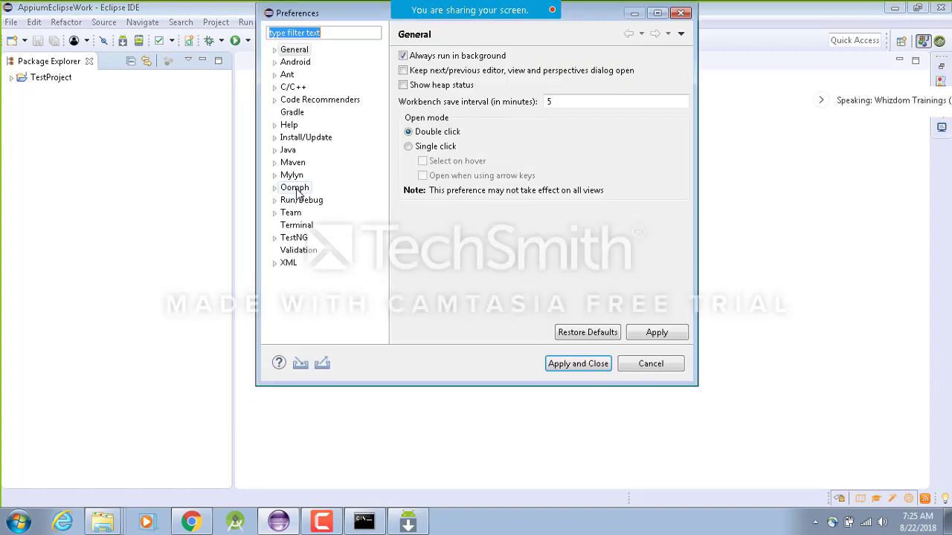
{"action": "left_click", "coordinate": [287, 62]}
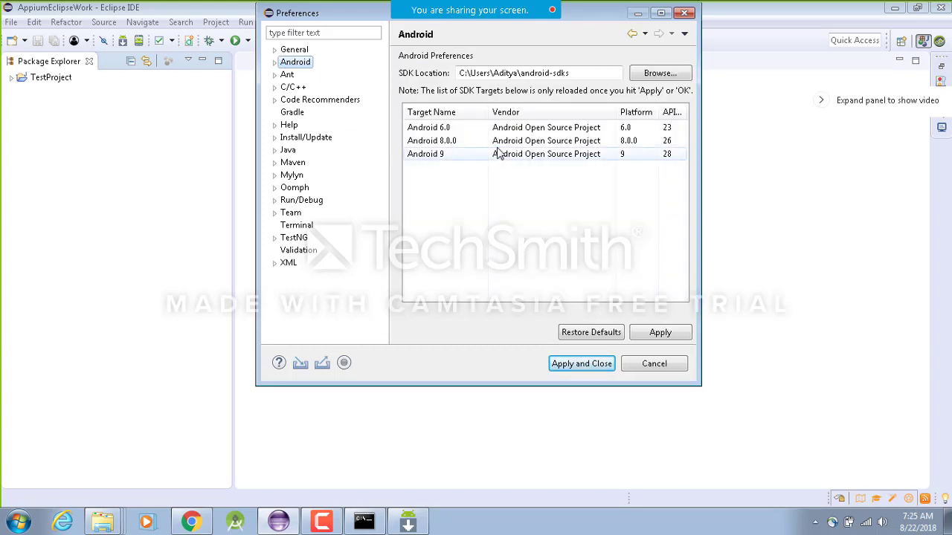
{"action": "mouse_move", "coordinate": [498, 153]}
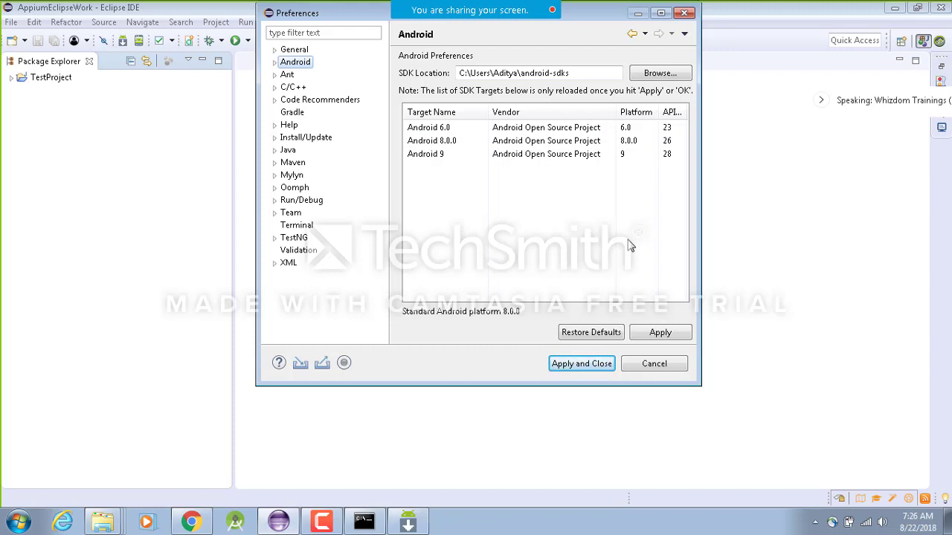
{"action": "left_click", "coordinate": [654, 364]}
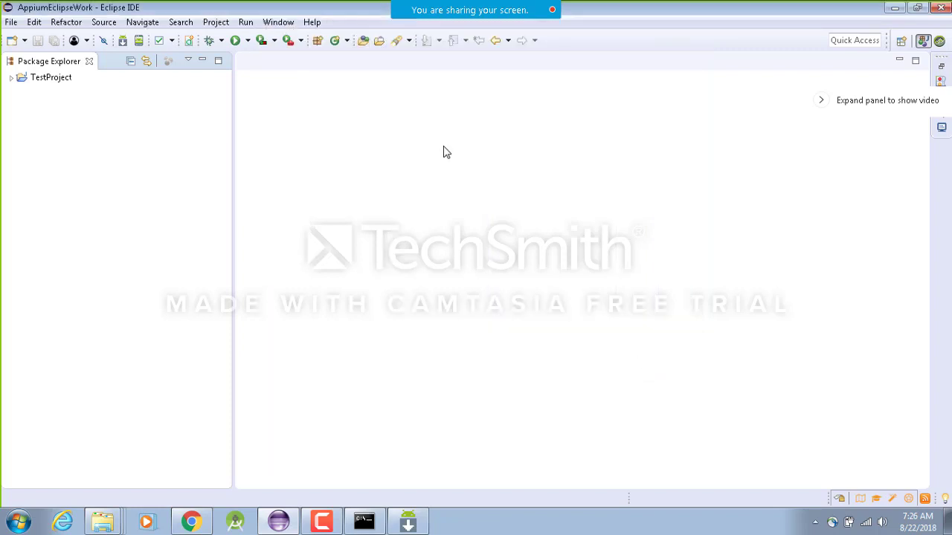
{"action": "left_click", "coordinate": [410, 525]}
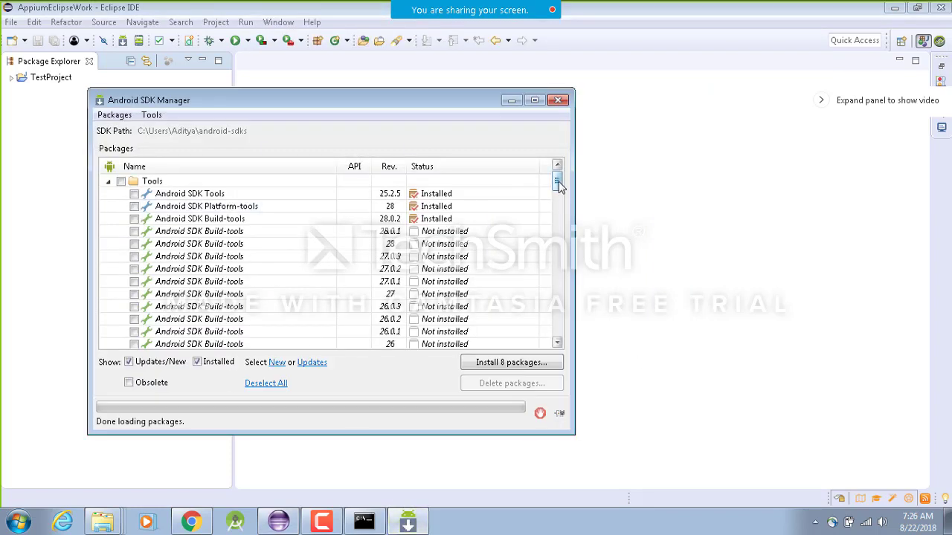
{"action": "left_click_drag", "start_coordinate": [559, 186], "coordinate": [557, 327]}
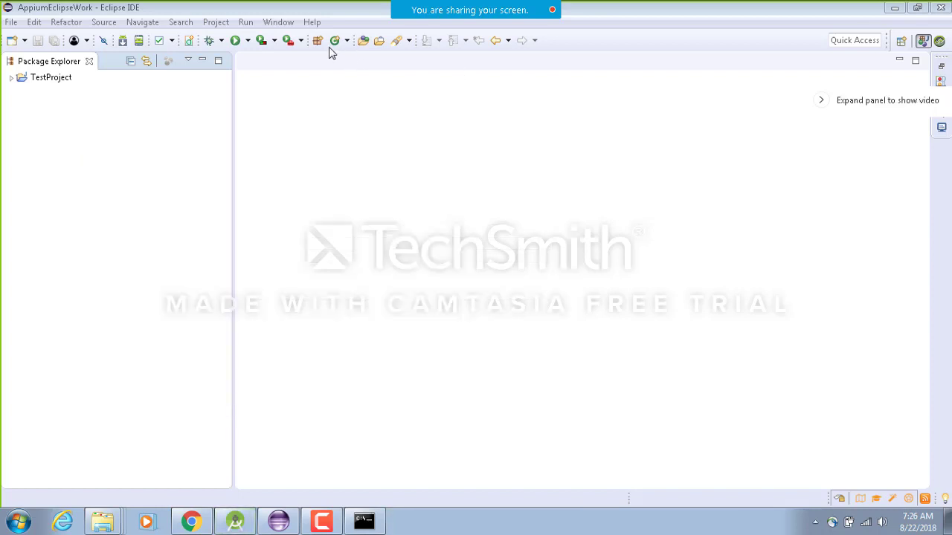
Reopen Eclipse's Android preferences, and view the Appium_jars folder on the F: drive in a maximized window
{"action": "left_click", "coordinate": [282, 25]}
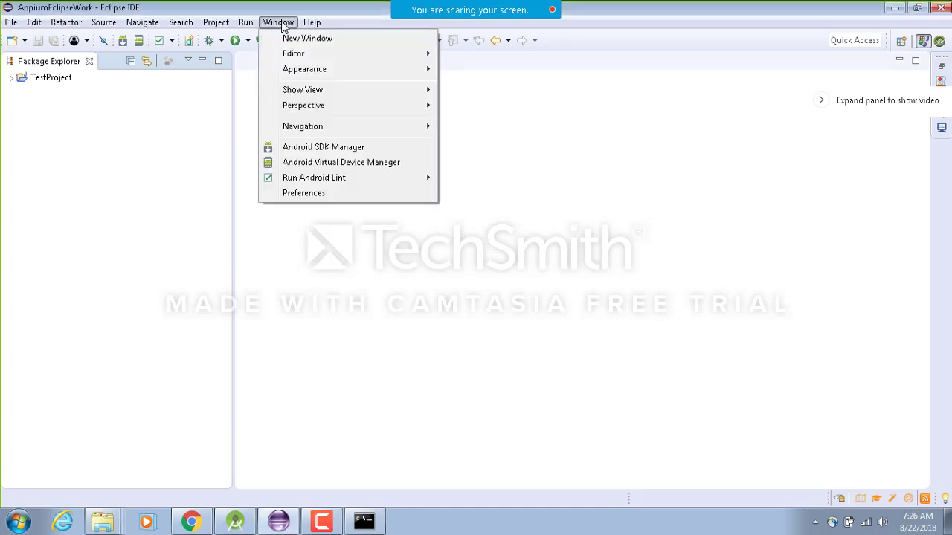
{"action": "left_click", "coordinate": [298, 194]}
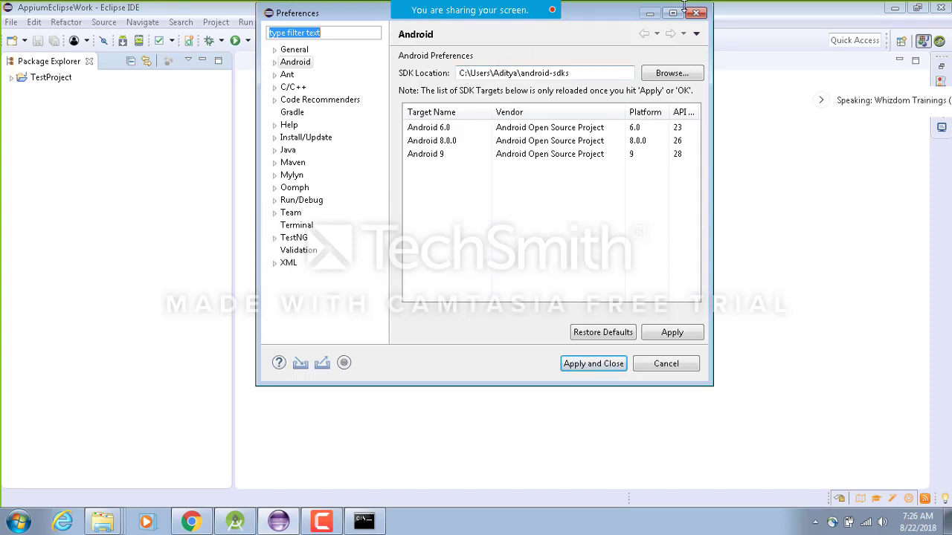
{"action": "left_click", "coordinate": [18, 521]}
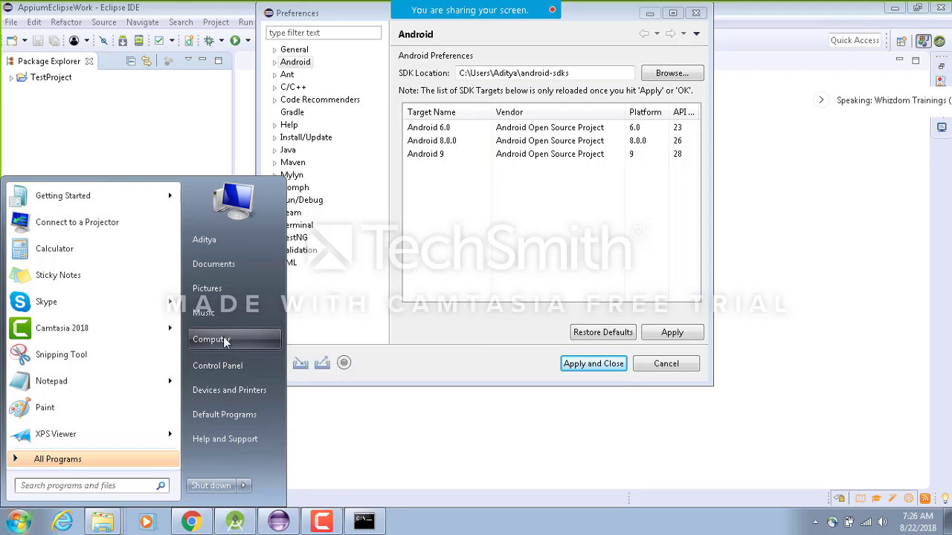
{"action": "left_click", "coordinate": [223, 338]}
{"action": "double_click", "coordinate": [563, 202]}
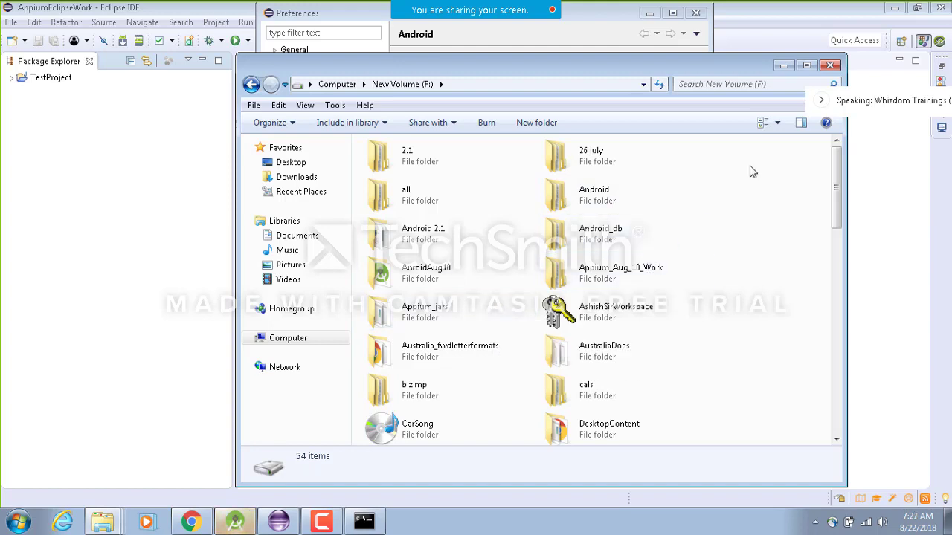
{"action": "left_click", "coordinate": [806, 66]}
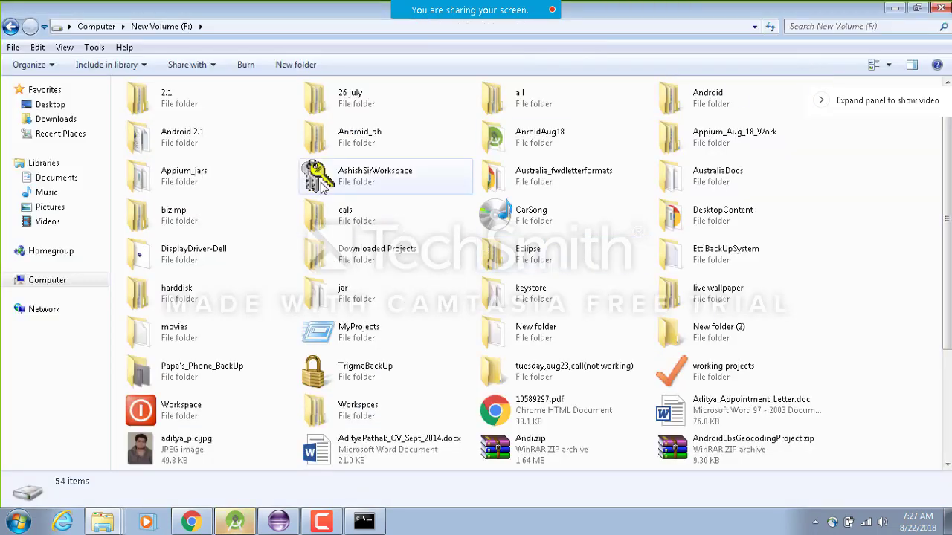
{"action": "double_click", "coordinate": [273, 188]}
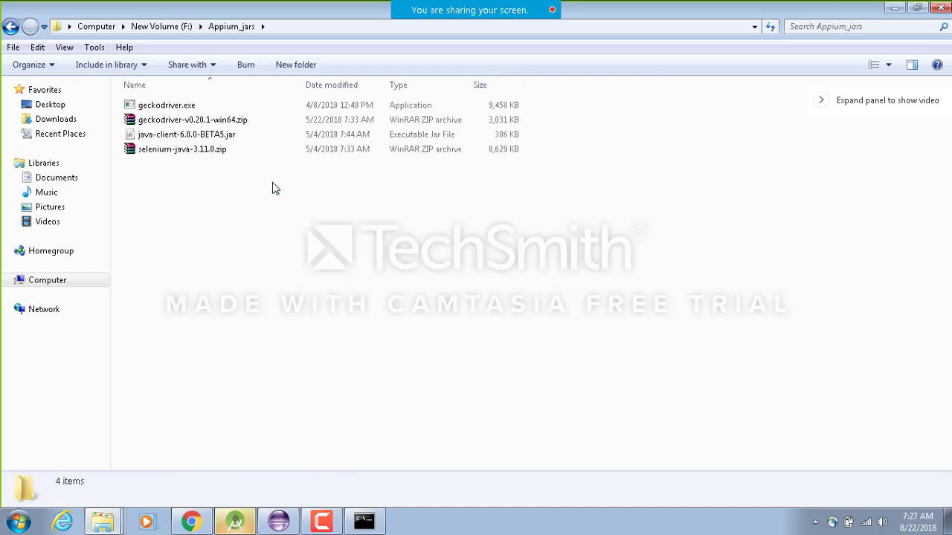
Switch to Android Studio, dismiss the Tip of the Day, and open the Android SDK settings
{"action": "left_click", "coordinate": [247, 527]}
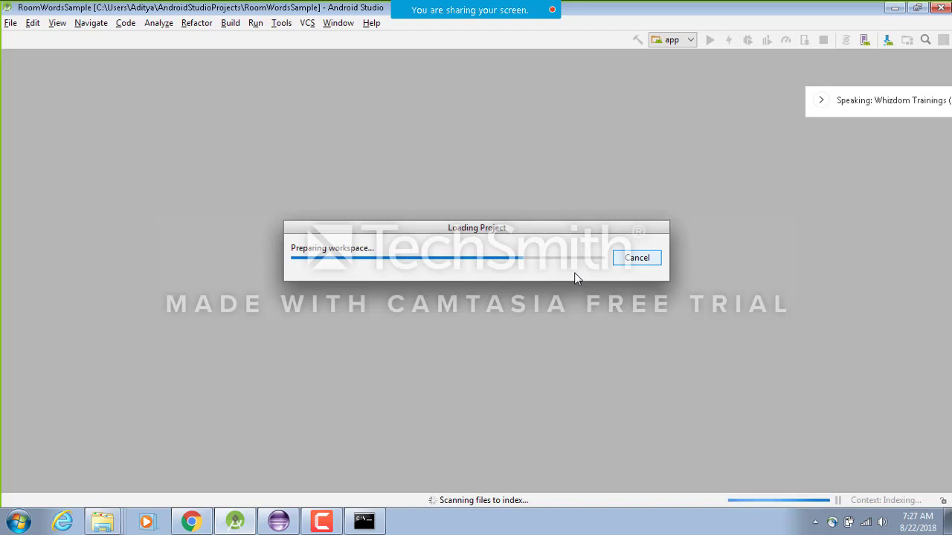
{"action": "left_click", "coordinate": [19, 522]}
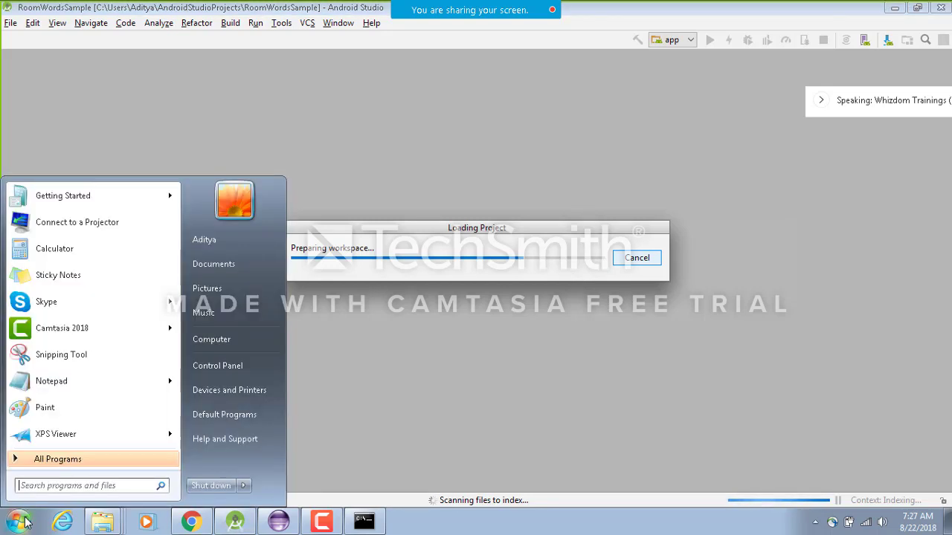
{"action": "right_click", "coordinate": [242, 345]}
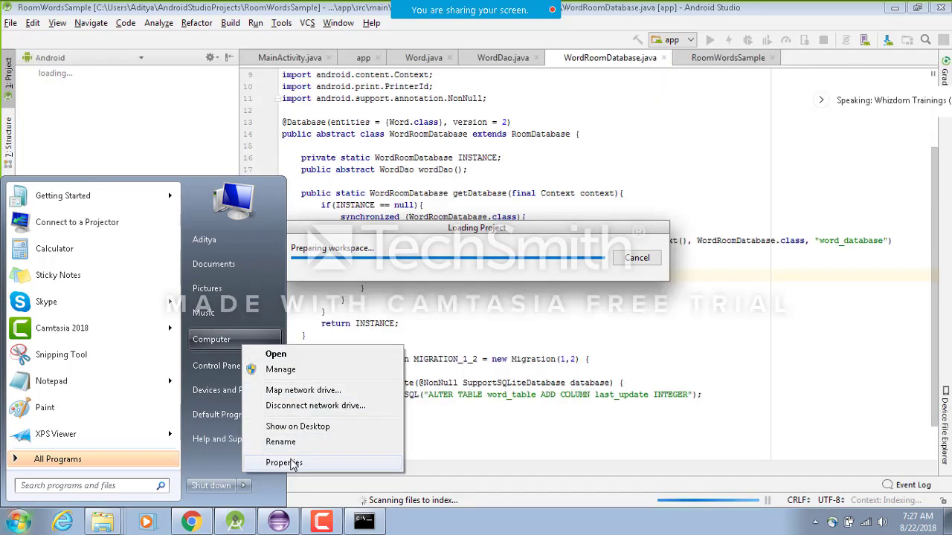
{"action": "left_click", "coordinate": [529, 343]}
{"action": "scroll", "coordinate": [530, 343], "scroll_direction": "down", "scroll_amount": 1}
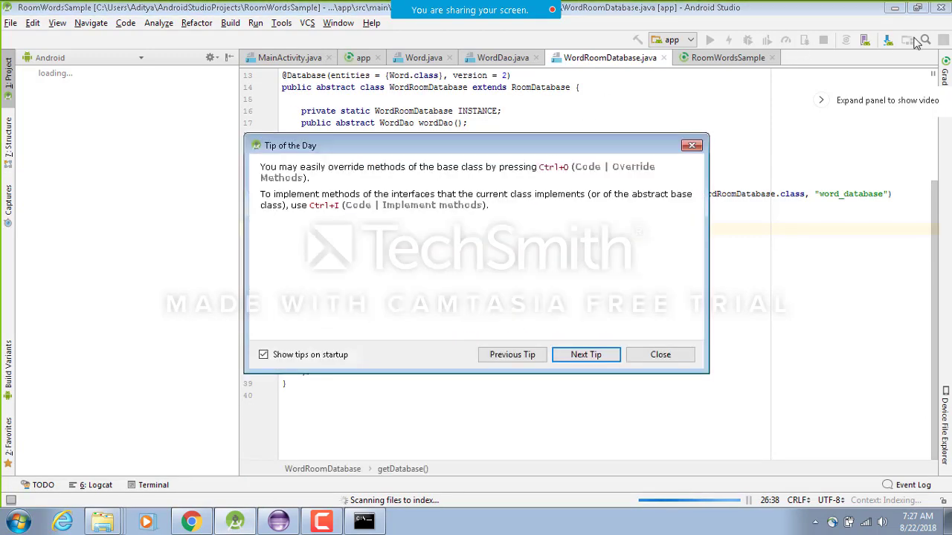
{"action": "left_click", "coordinate": [693, 146]}
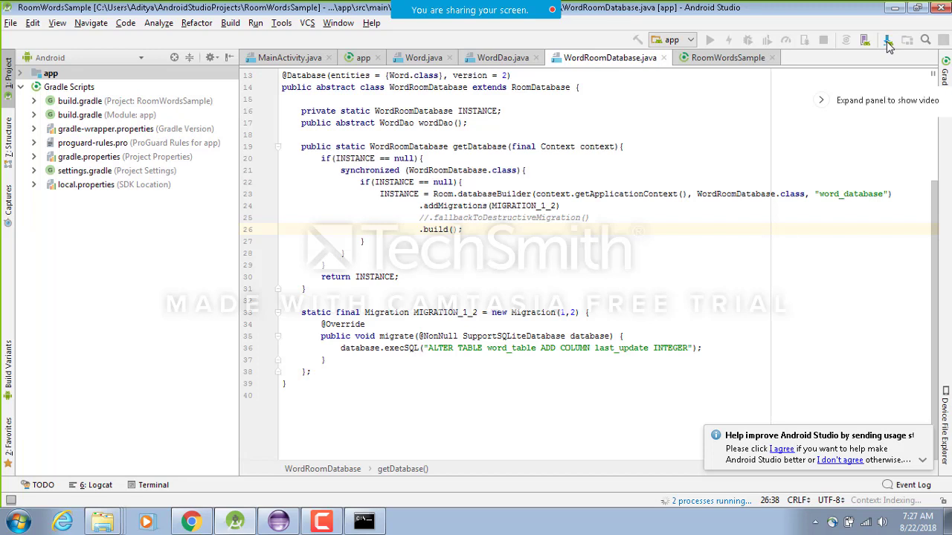
{"action": "left_click", "coordinate": [887, 42]}
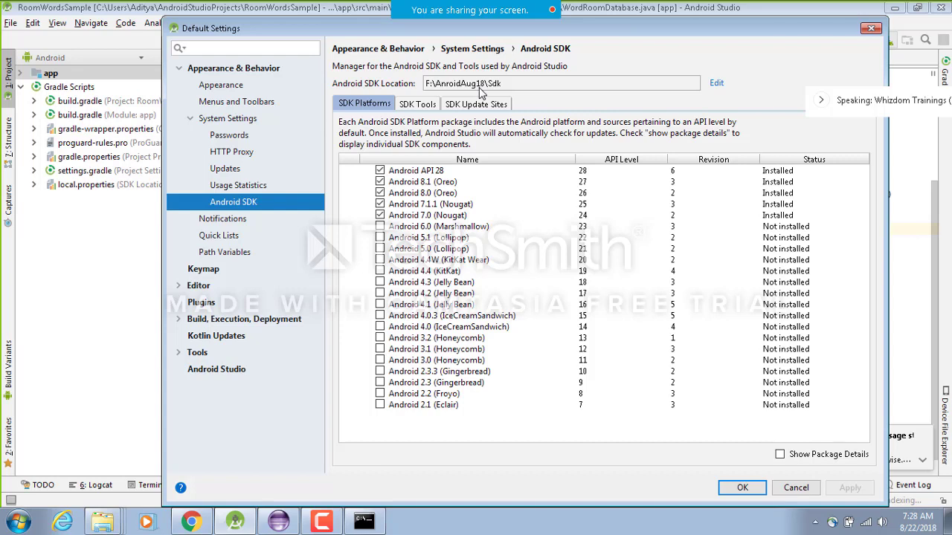
Compare the SDK locations in Eclipse and Android Studio, and view Android Studio's SDK Components Setup without changing anything
{"action": "mouse_move", "coordinate": [278, 524]}
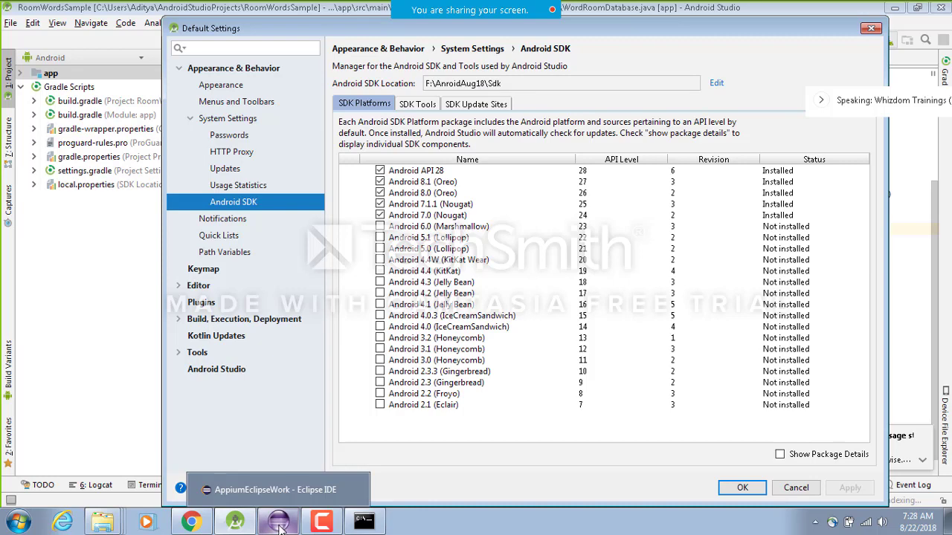
{"action": "left_click", "coordinate": [280, 524]}
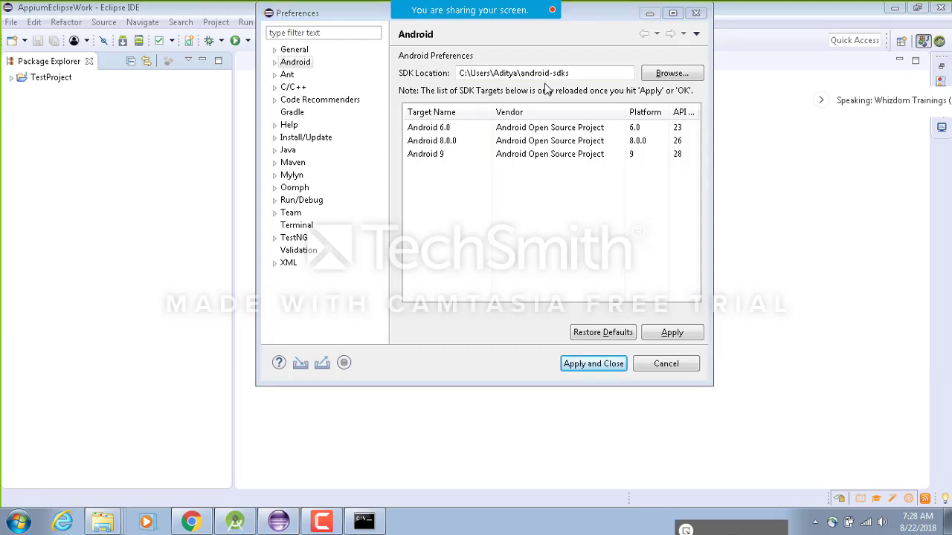
{"action": "left_click", "coordinate": [235, 523]}
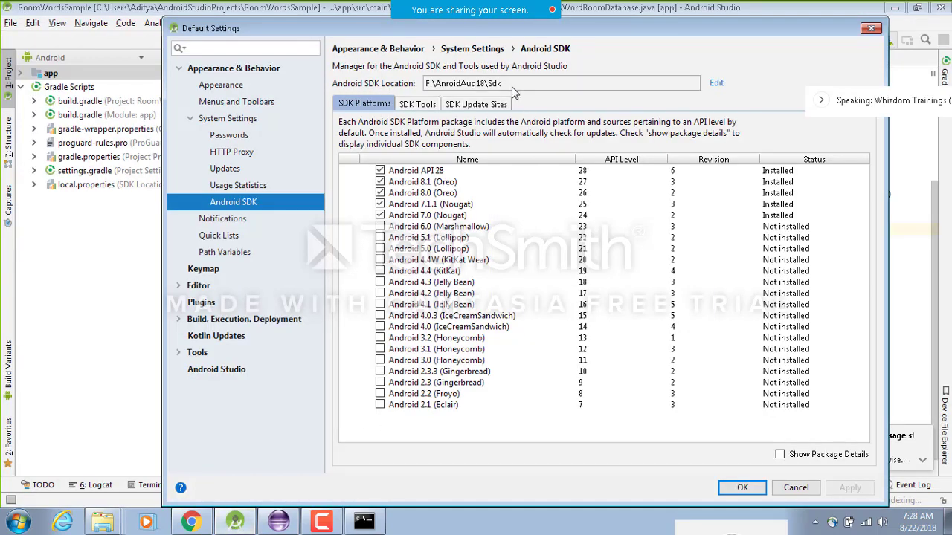
{"action": "left_click", "coordinate": [715, 84]}
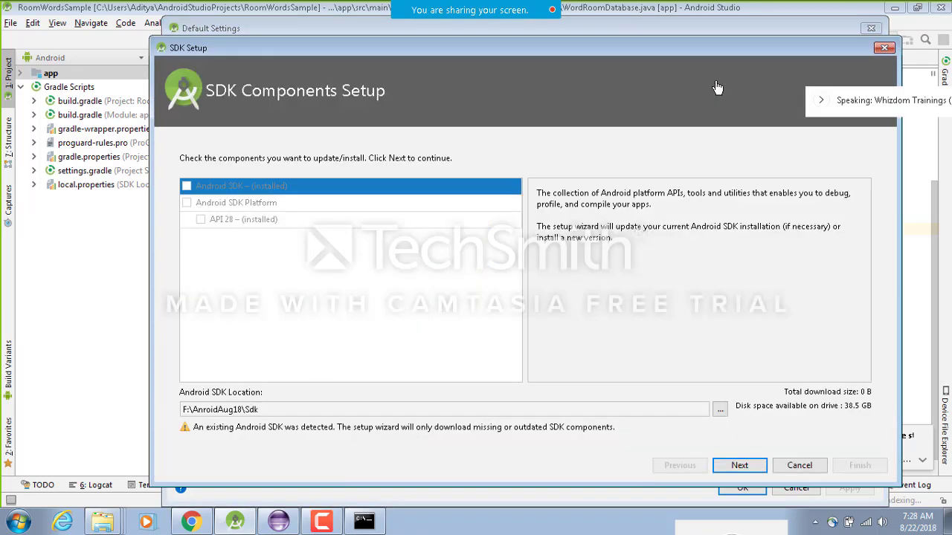
{"action": "left_click", "coordinate": [885, 49]}
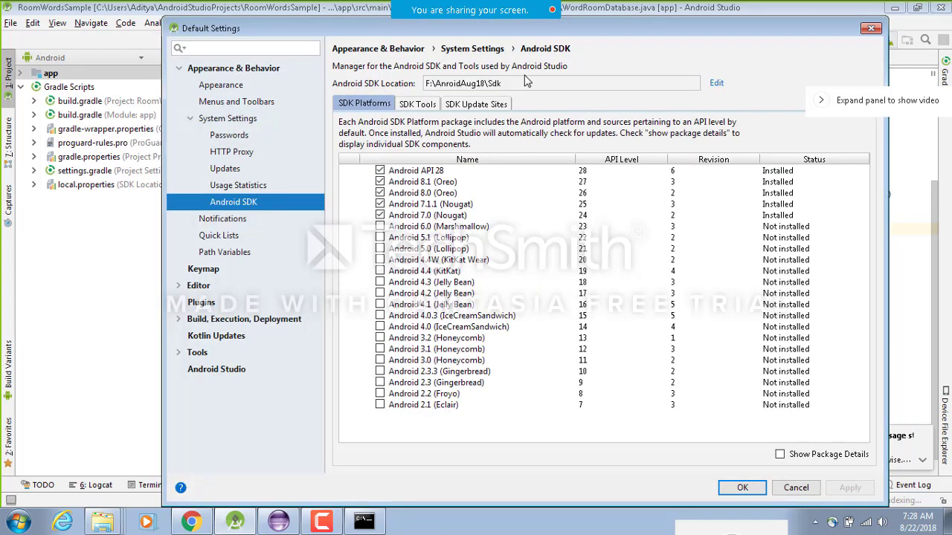
Highlight the SDK location path in Android Studio and in Eclipse's Android preferences, and close the Eclipse preferences without changes
{"action": "left_click_drag", "start_coordinate": [525, 83], "coordinate": [422, 87]}
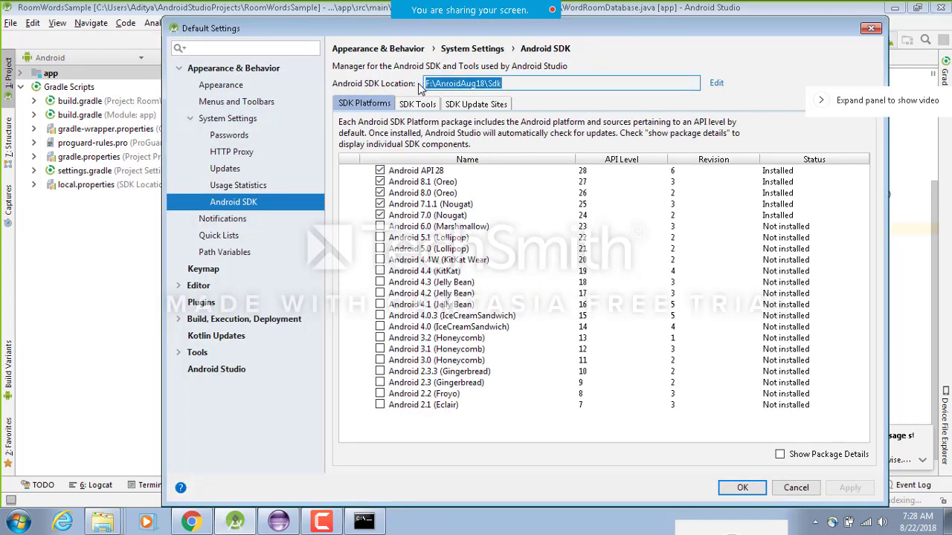
{"action": "key", "text": "alt+Tab"}
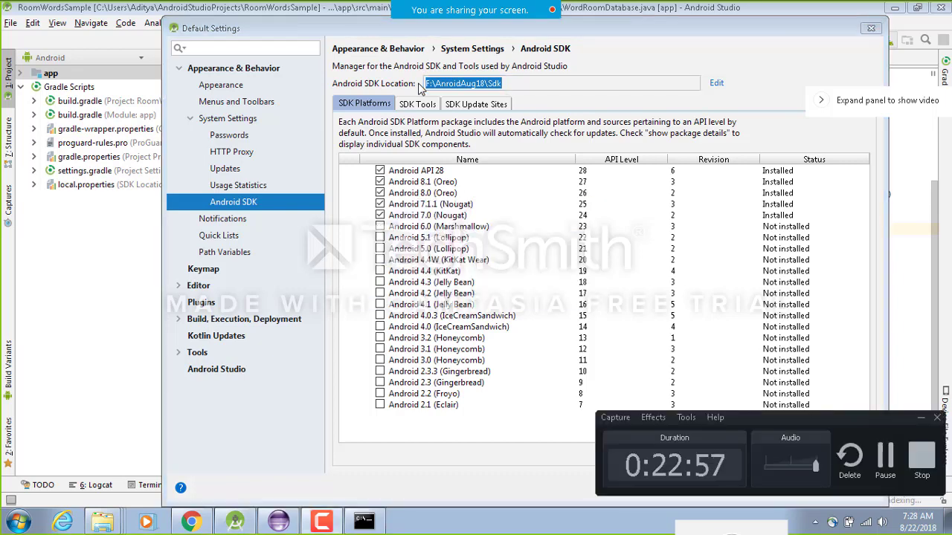
{"action": "left_click", "coordinate": [278, 524]}
{"action": "left_click_drag", "start_coordinate": [575, 72], "coordinate": [438, 72]}
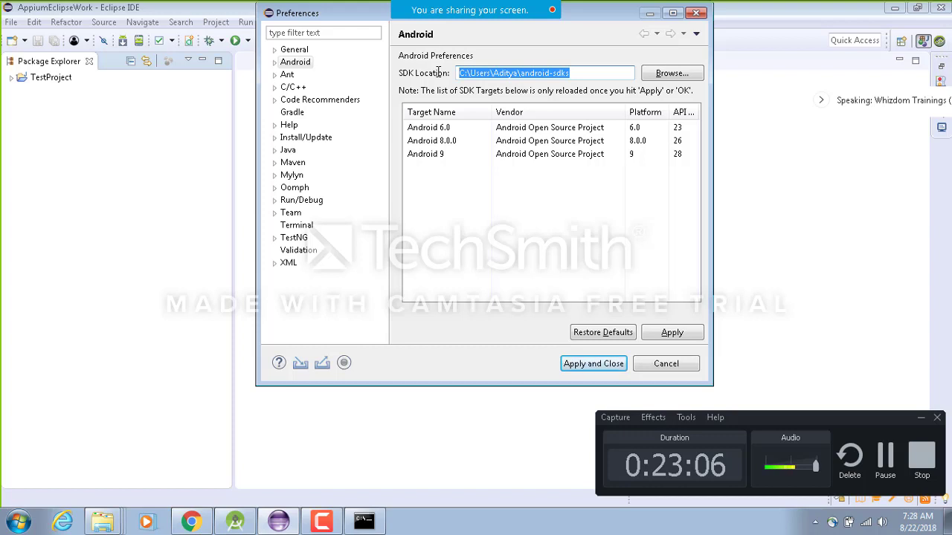
{"action": "left_click", "coordinate": [920, 418]}
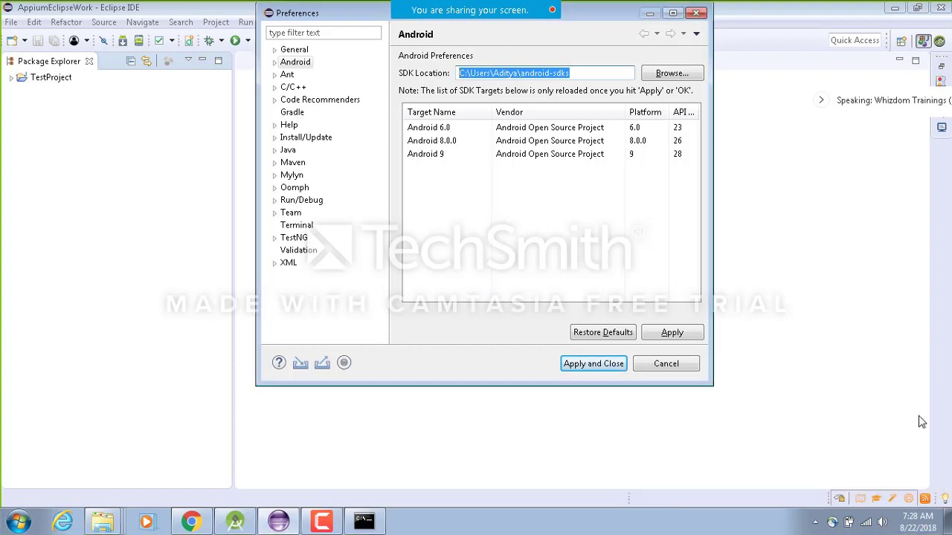
{"action": "key", "text": "F9"}
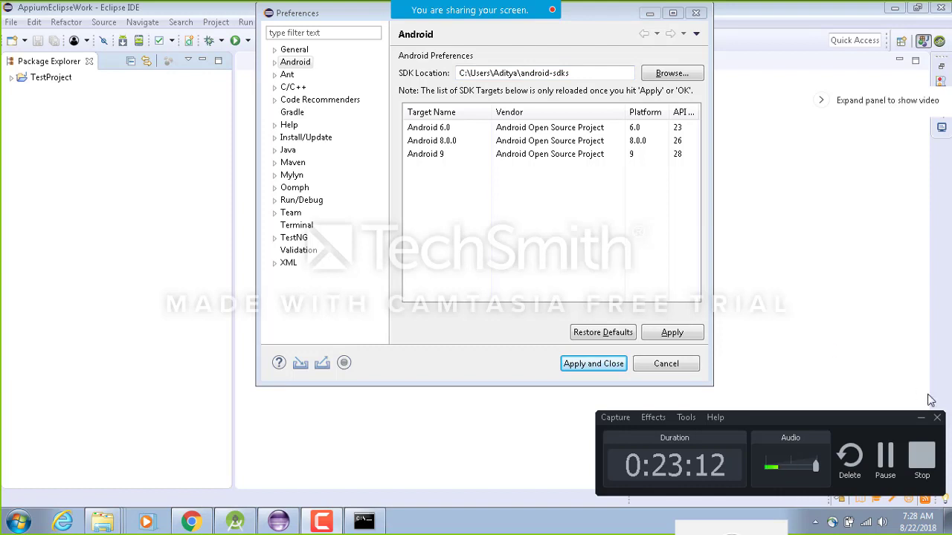
{"action": "left_click", "coordinate": [922, 417]}
{"action": "left_click", "coordinate": [665, 364]}
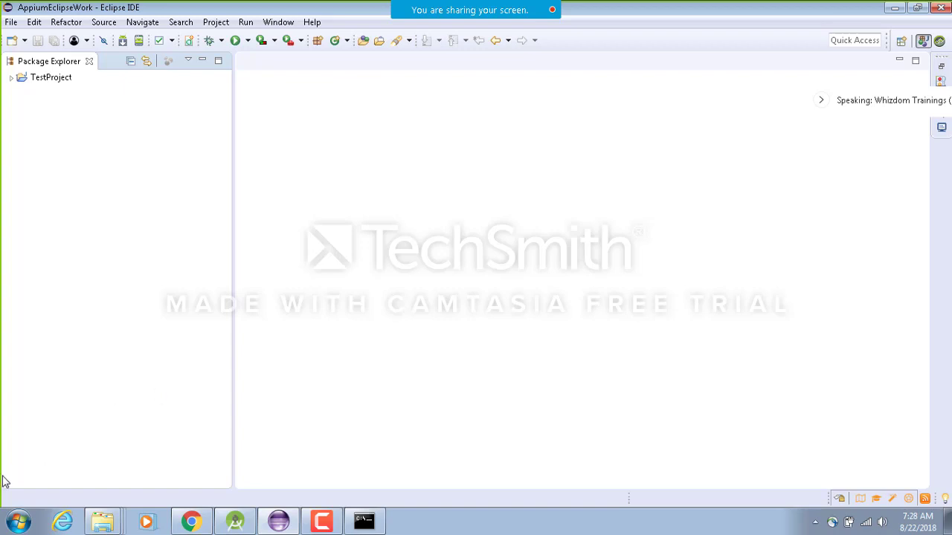
Show the desktop and launch Appium
{"action": "left_click", "coordinate": [949, 521]}
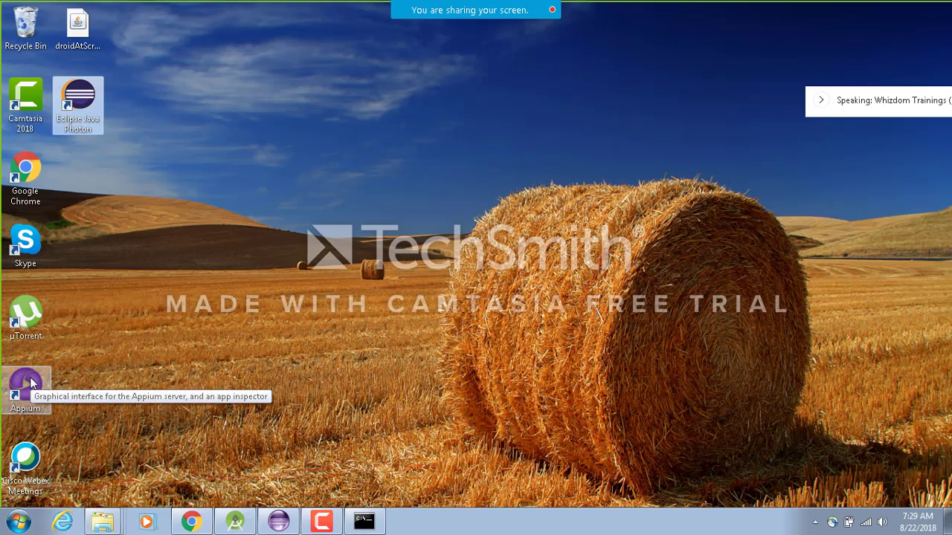
{"action": "left_click", "coordinate": [31, 383]}
{"action": "double_click", "coordinate": [30, 383]}
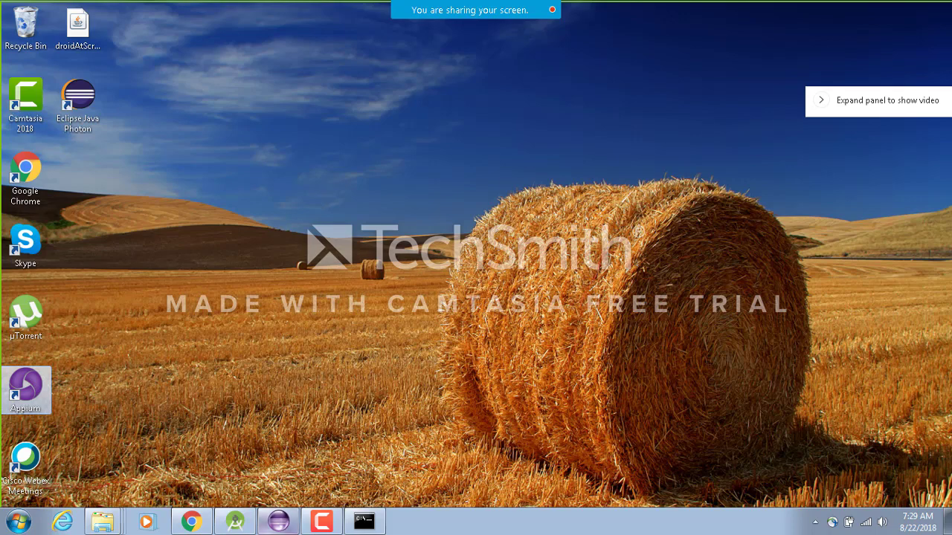
Close Android Studio's default settings without changes, and switch to Eclipse to view the available perspectives
{"action": "left_click", "coordinate": [244, 523]}
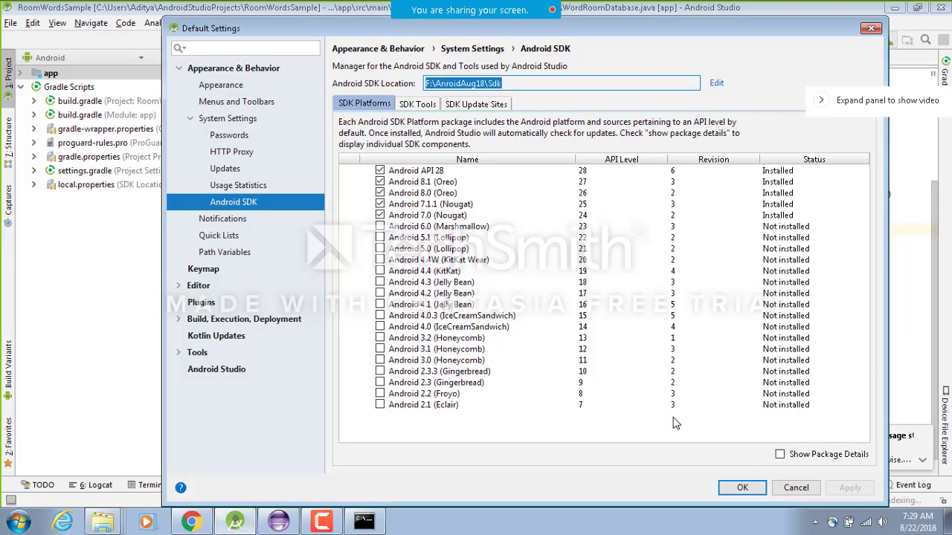
{"action": "left_click", "coordinate": [793, 488]}
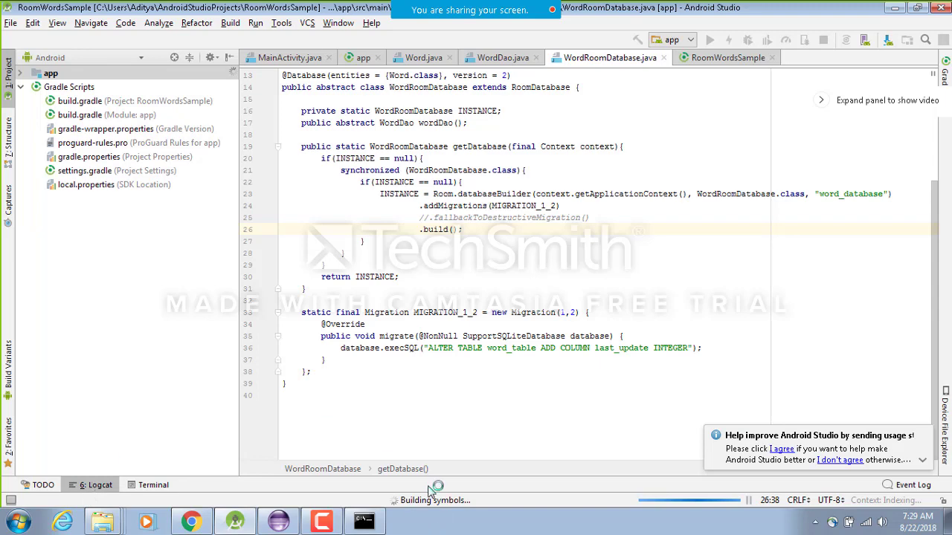
{"action": "left_click", "coordinate": [279, 521]}
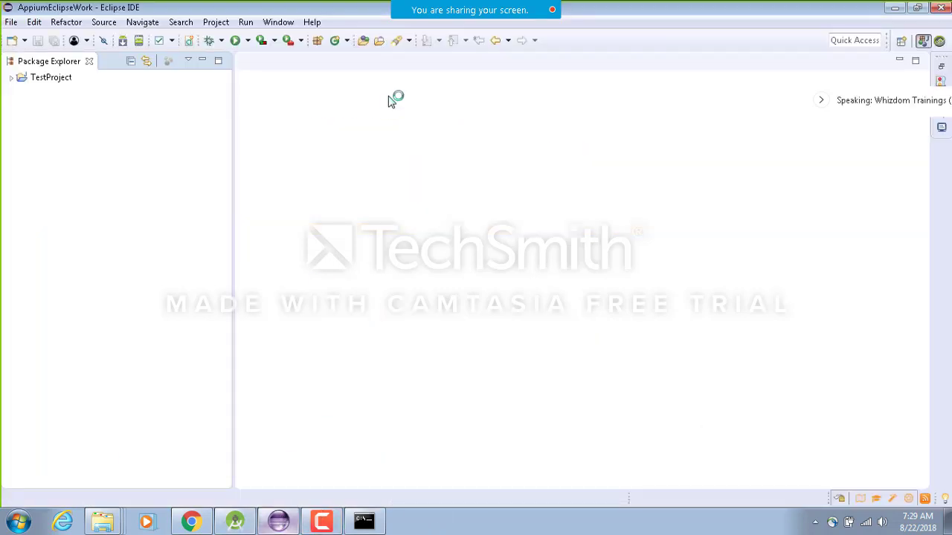
{"action": "left_click", "coordinate": [903, 43]}
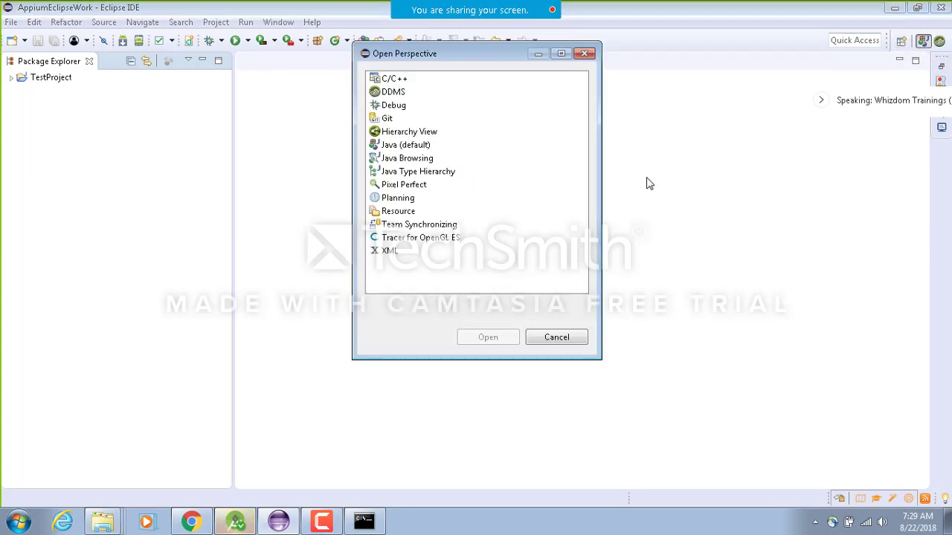
{"action": "left_click", "coordinate": [590, 55]}
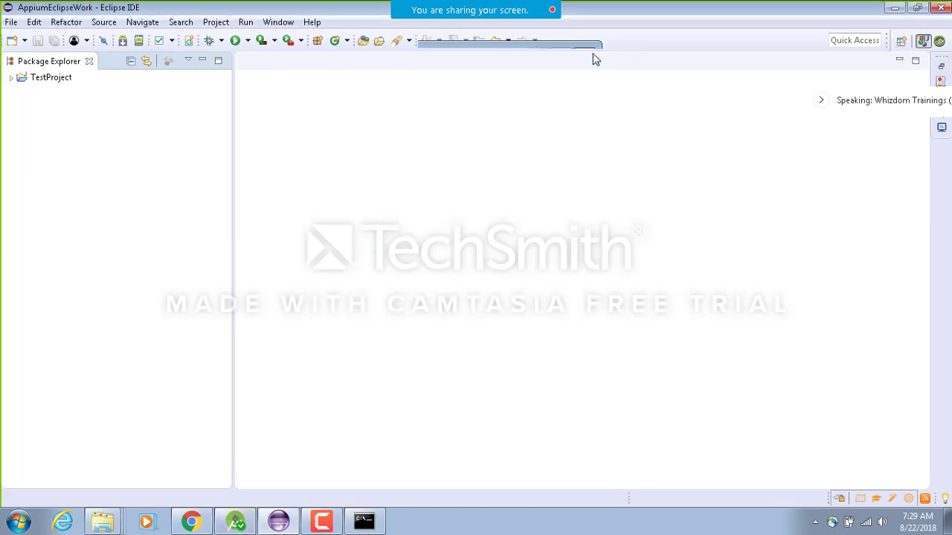
Open the DDMS perspective, select the connected Motorola device, review the perspective list, and return to the Java perspective
{"action": "left_click", "coordinate": [939, 41]}
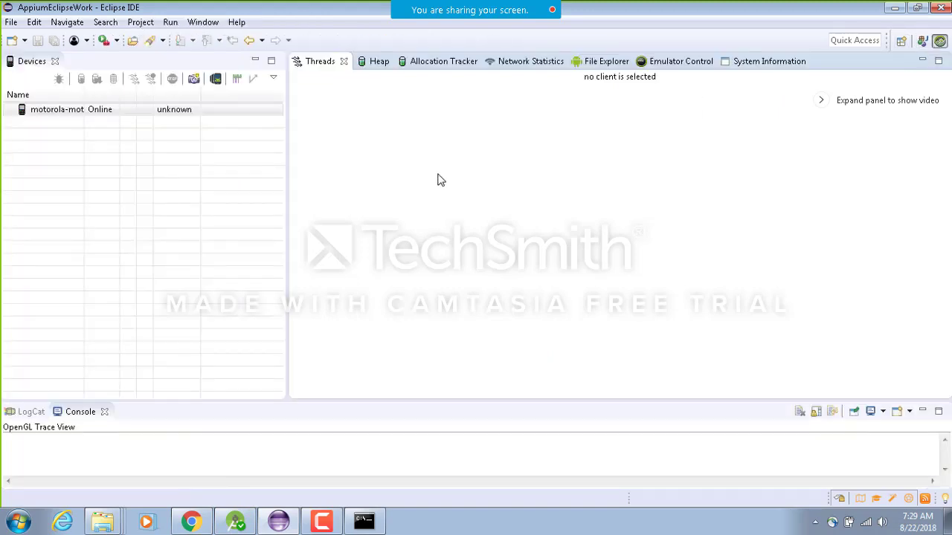
{"action": "left_click", "coordinate": [87, 113]}
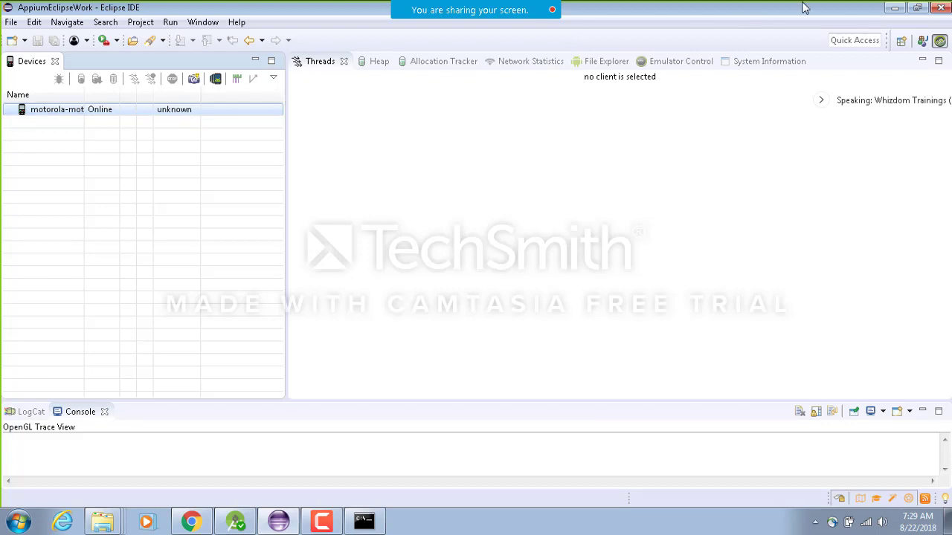
{"action": "left_click", "coordinate": [901, 41]}
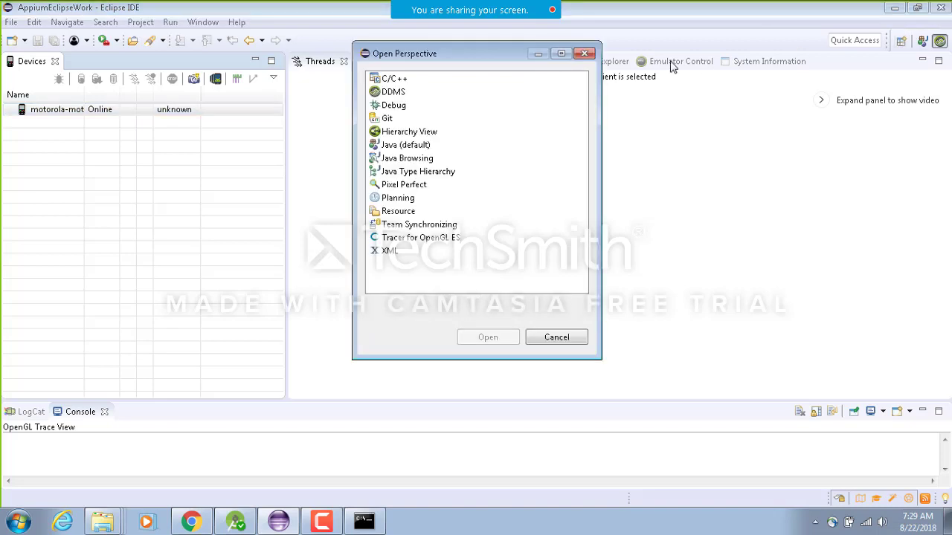
{"action": "left_click", "coordinate": [584, 54]}
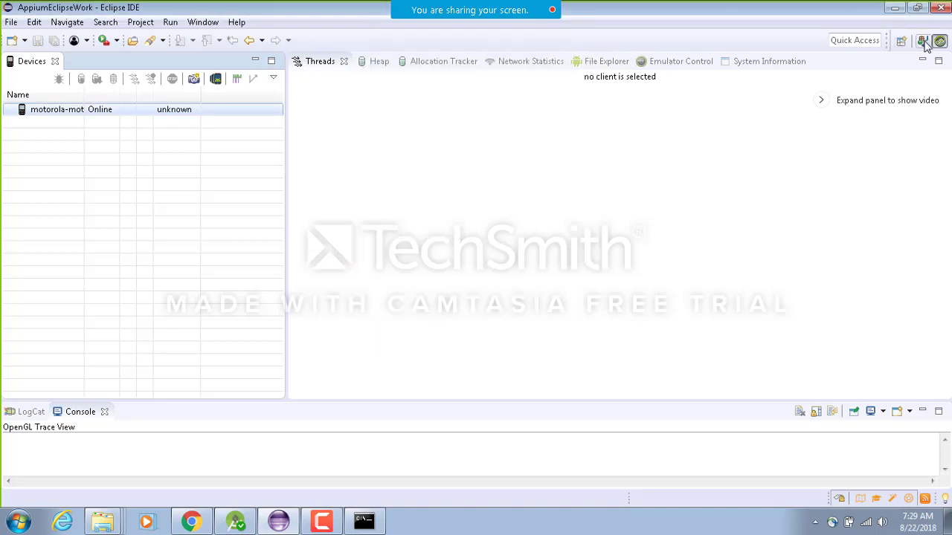
{"action": "left_click", "coordinate": [923, 41]}
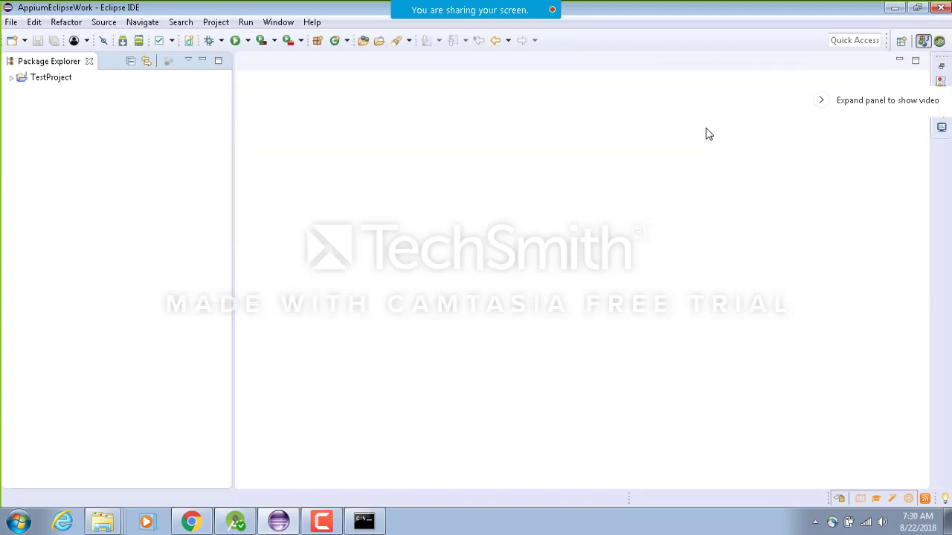
Show the desktop and launch Appium again
{"action": "mouse_move", "coordinate": [235, 521]}
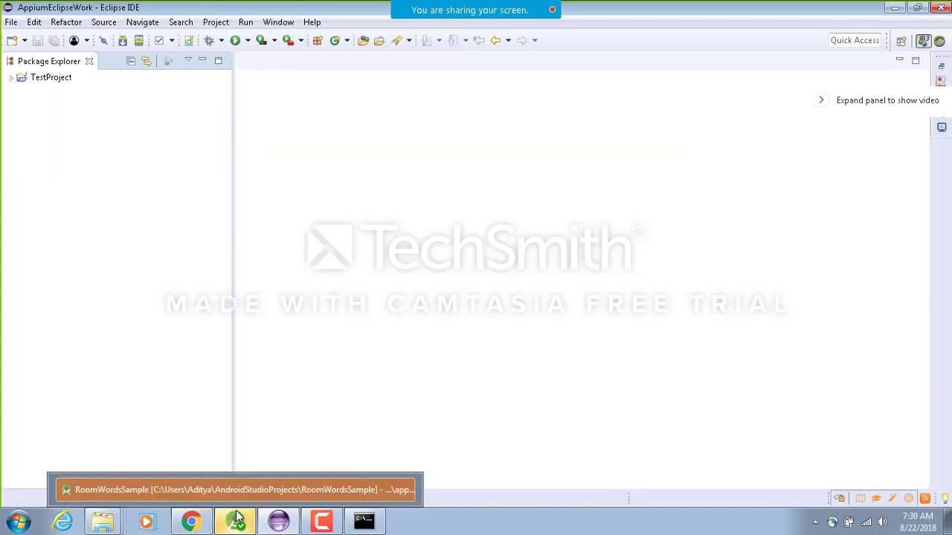
{"action": "left_click", "coordinate": [949, 522]}
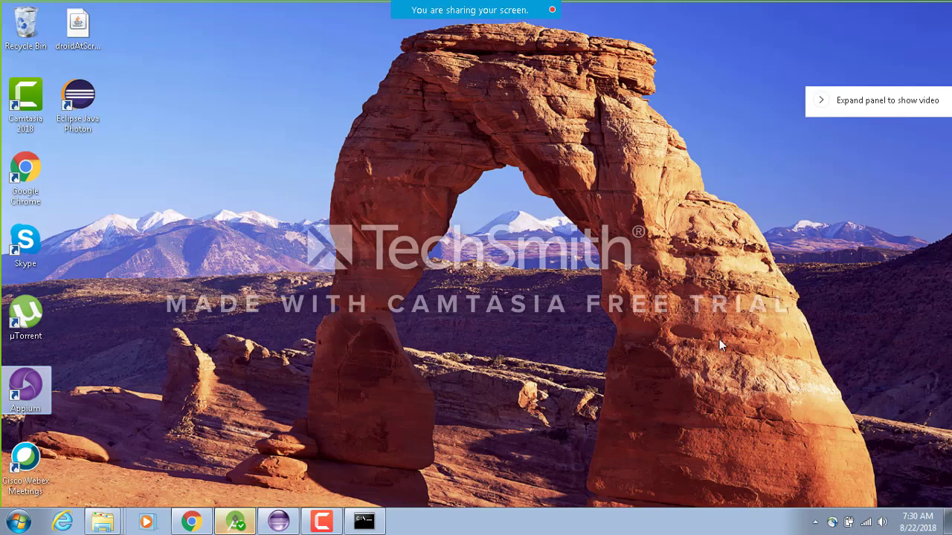
{"action": "double_click", "coordinate": [32, 381]}
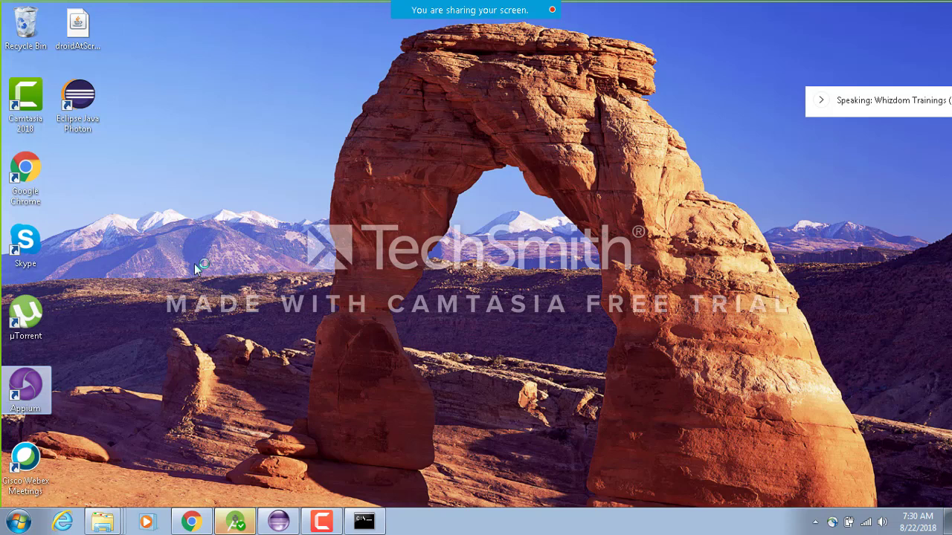
Switch to Eclipse, expand TestProject, and select the SDK location path in the Android preferences
{"action": "left_click", "coordinate": [277, 523]}
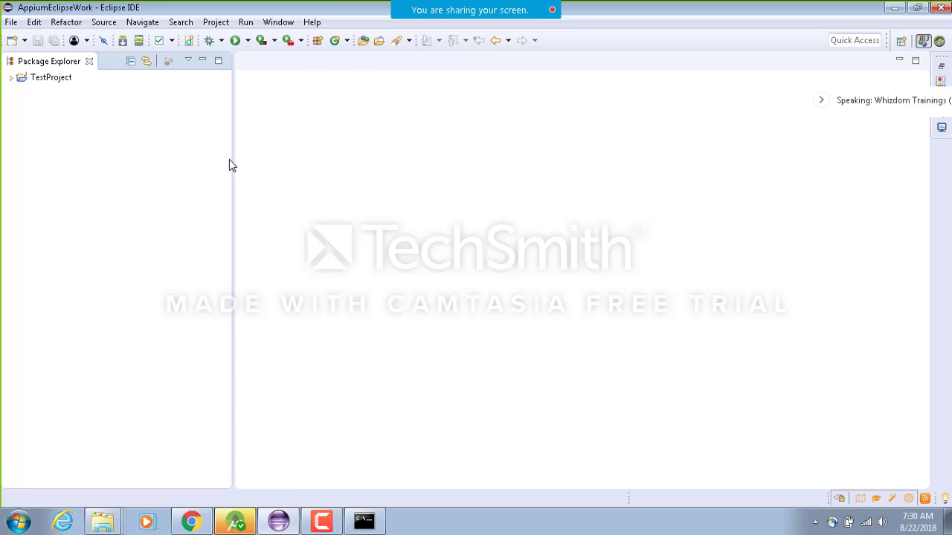
{"action": "left_click", "coordinate": [12, 79]}
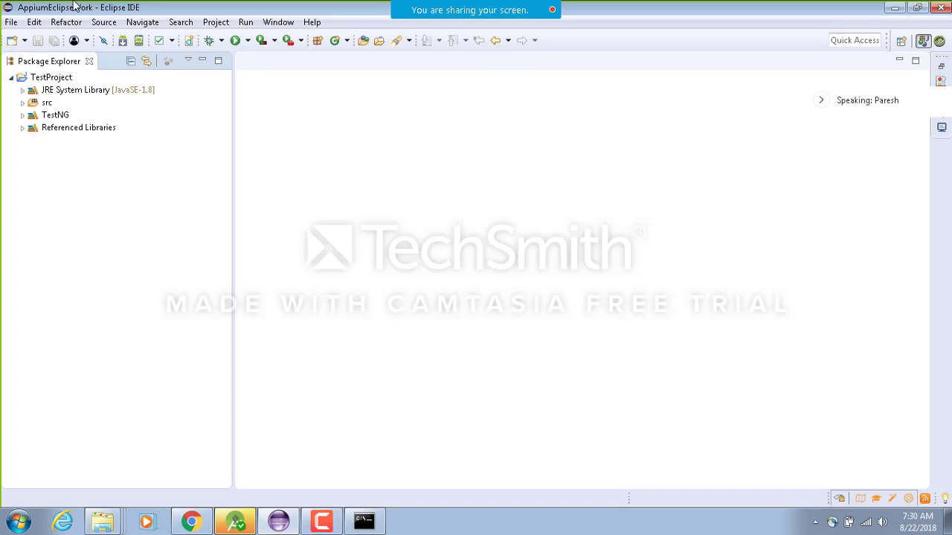
{"action": "left_click", "coordinate": [267, 28]}
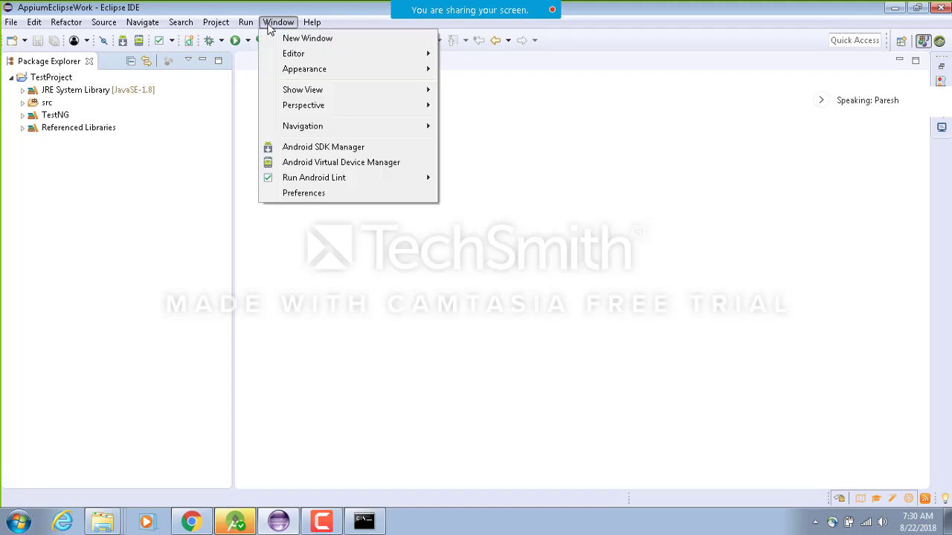
{"action": "left_click", "coordinate": [295, 193]}
{"action": "left_click", "coordinate": [570, 72]}
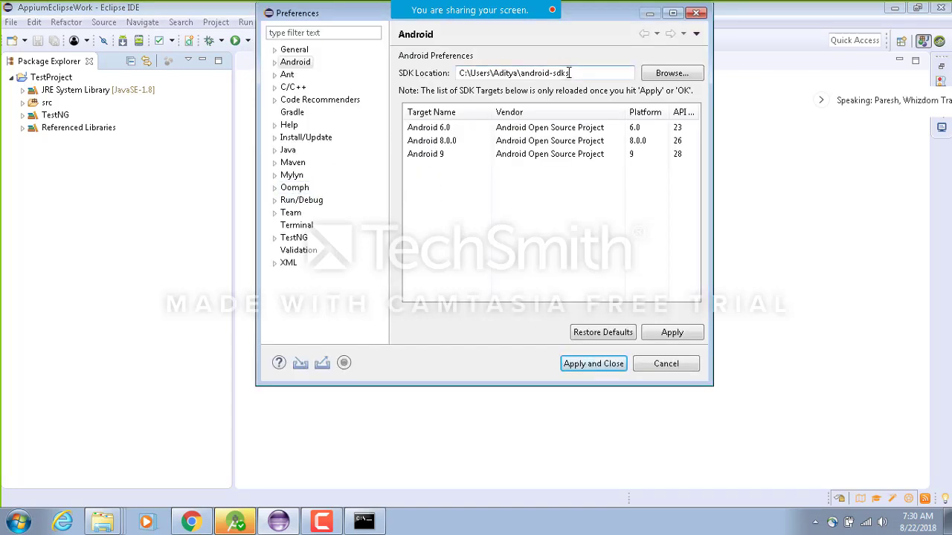
{"action": "left_click_drag", "start_coordinate": [569, 72], "coordinate": [409, 77]}
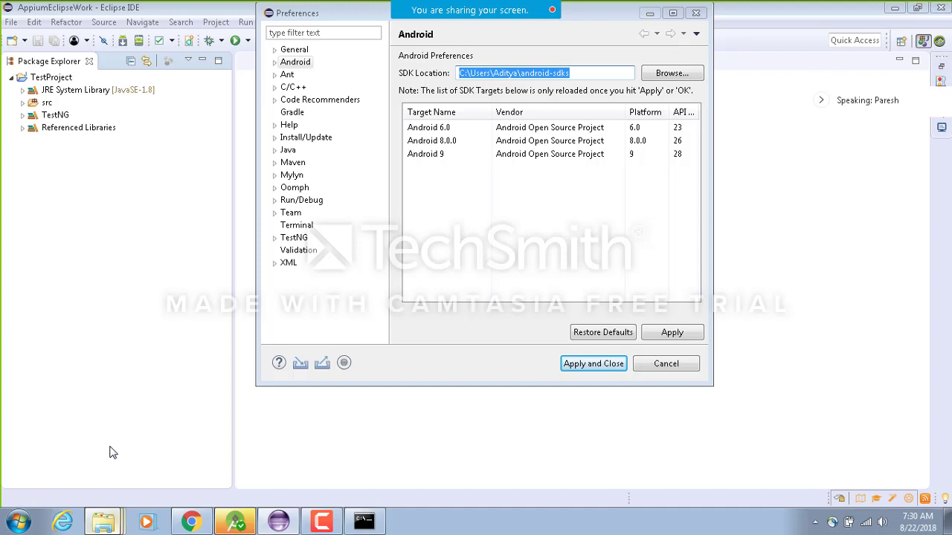
Switch to Android Studio and copy the Android SDK location F:\AnroidAug18\Sdk from its settings
{"action": "left_click", "coordinate": [103, 522]}
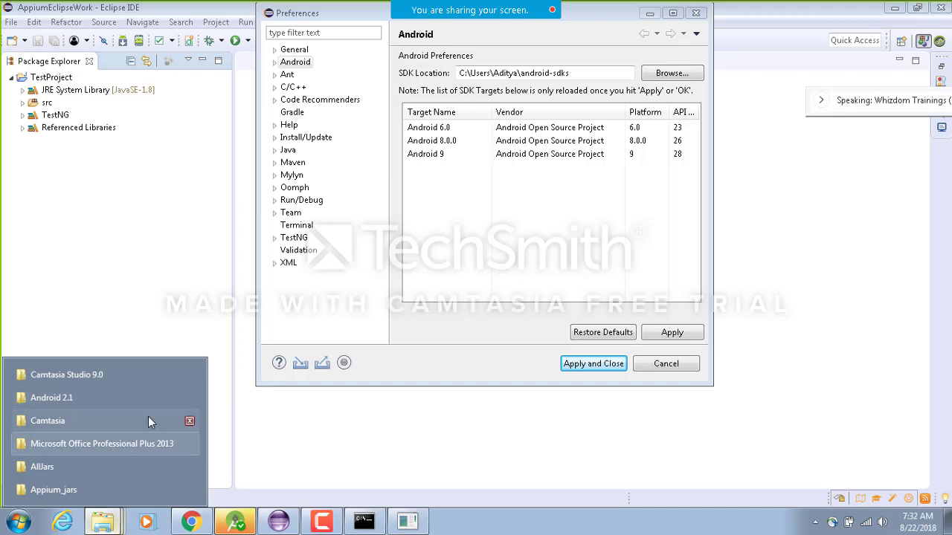
{"action": "left_click", "coordinate": [236, 525]}
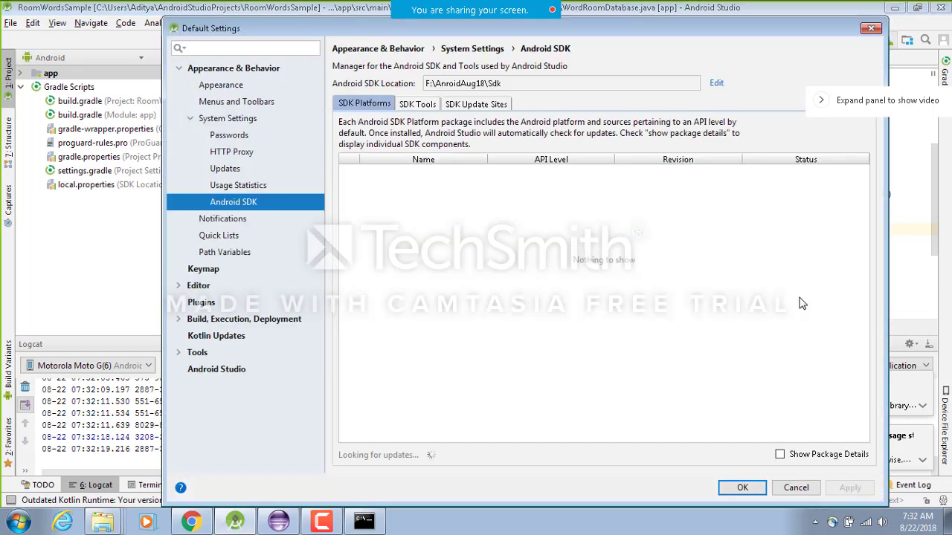
{"action": "left_click_drag", "start_coordinate": [509, 89], "coordinate": [418, 87]}
{"action": "key", "text": "ctrl+c"}
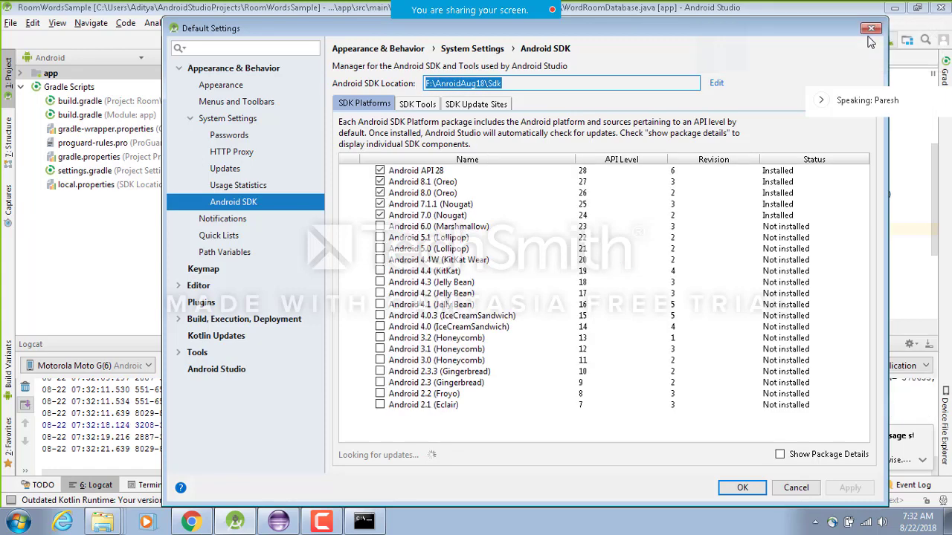
{"action": "left_click", "coordinate": [321, 522]}
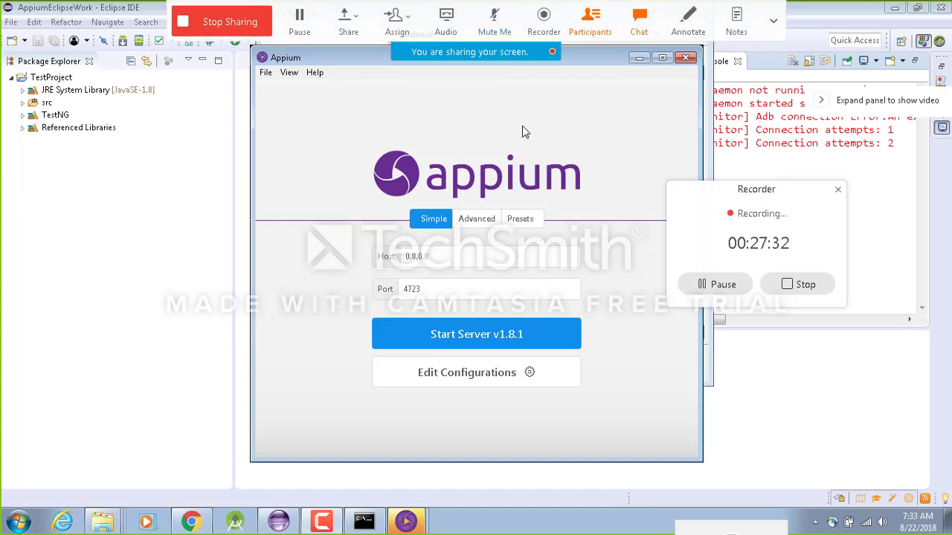
{"action": "left_click", "coordinate": [838, 190]}
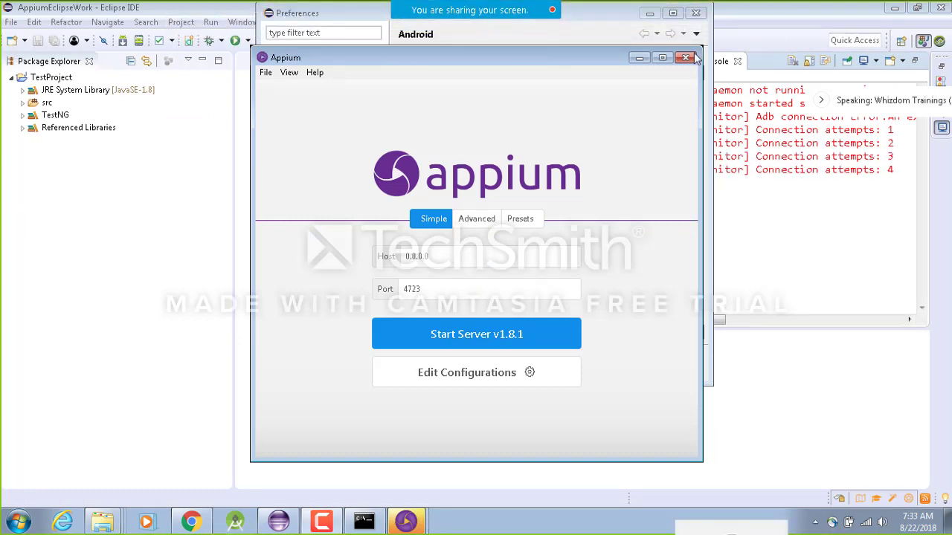
Minimize Appium and replace the SDK location in Eclipse's Android preferences with F:\AnroidAug18\Sdk
{"action": "left_click", "coordinate": [637, 57]}
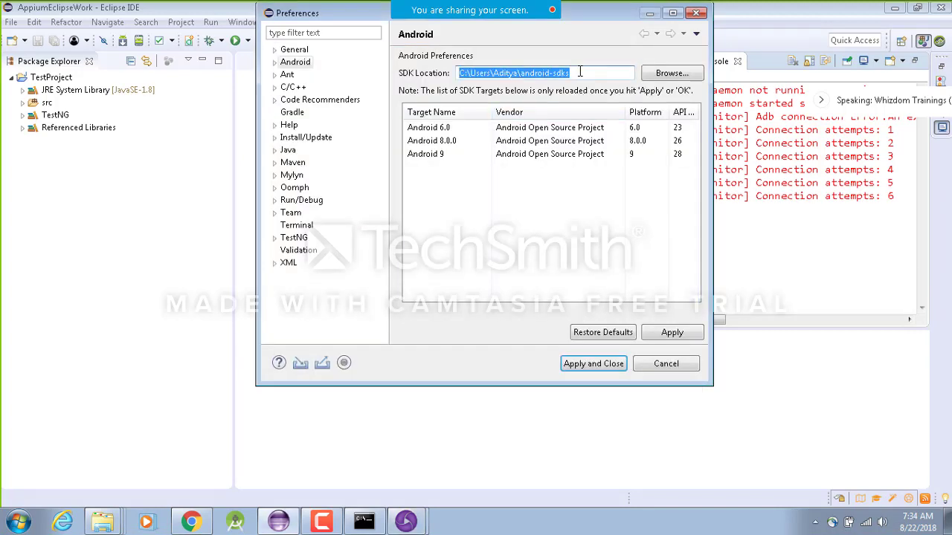
{"action": "key", "text": "ctrl+v"}
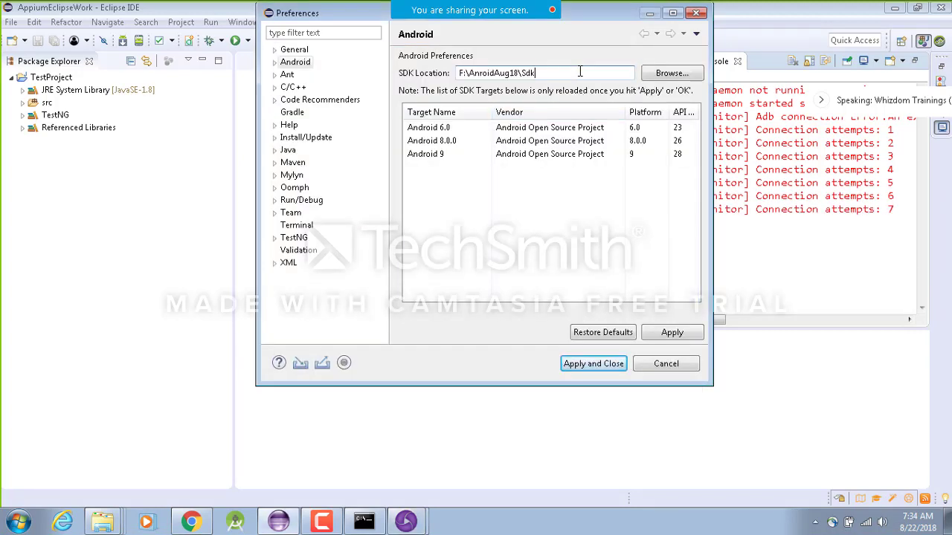
{"action": "left_click", "coordinate": [672, 73]}
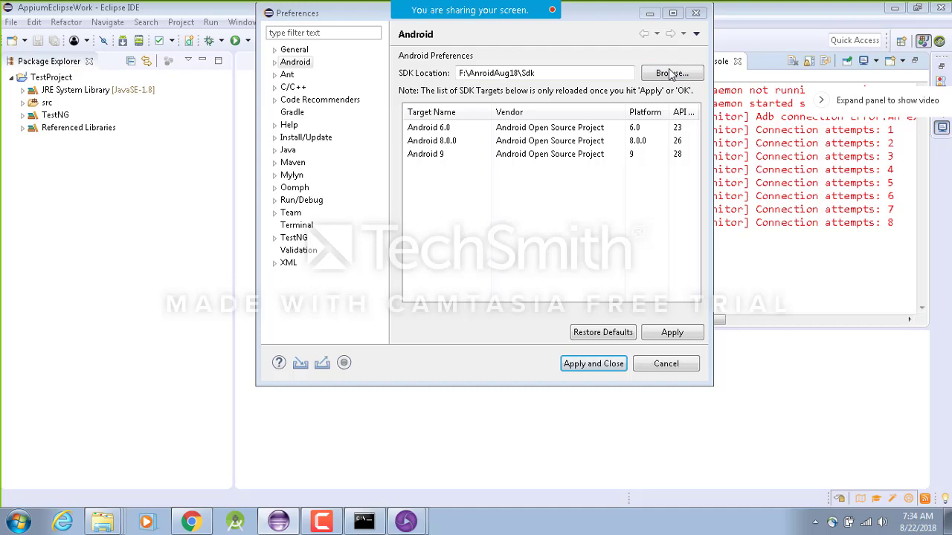
{"action": "left_click", "coordinate": [672, 72]}
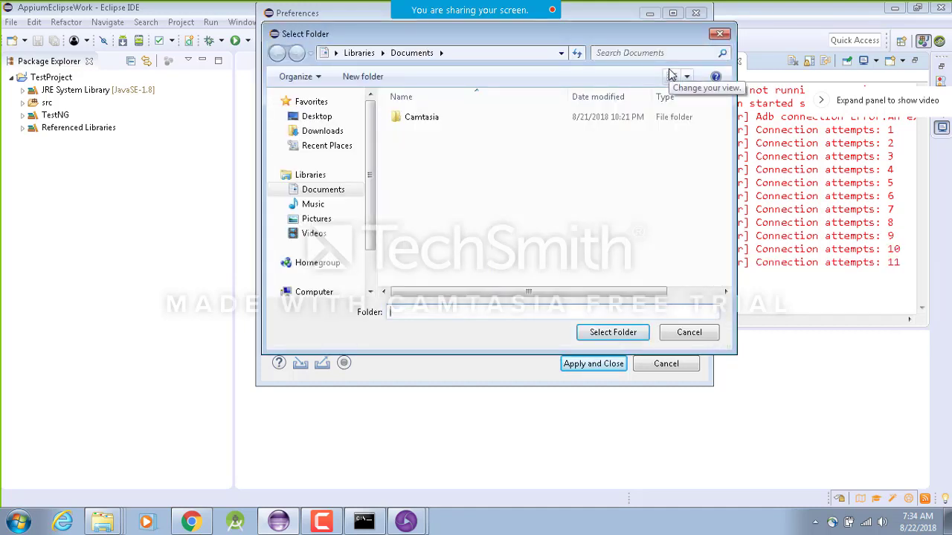
{"action": "left_click", "coordinate": [720, 35]}
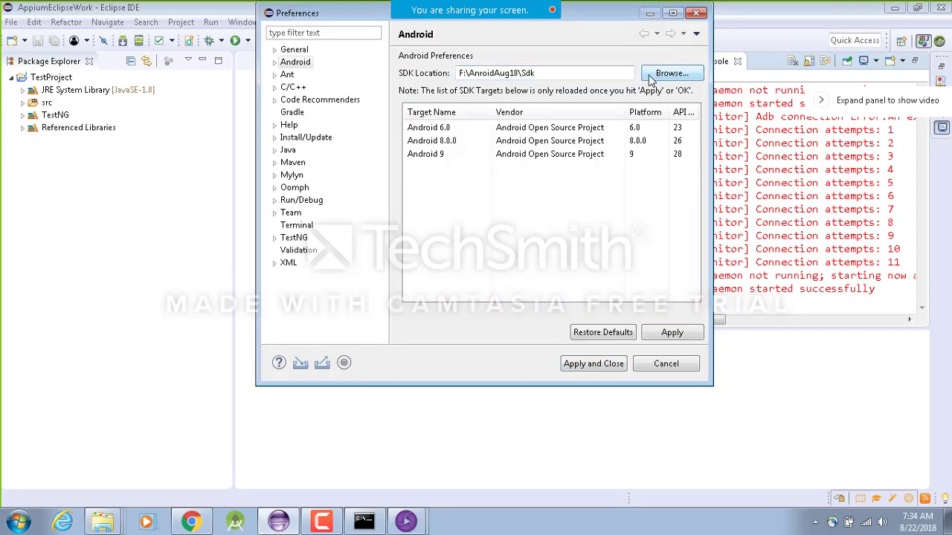
Apply the new Android SDK location, try to open the SDK Manager from the warning, and dismiss the console
{"action": "left_click", "coordinate": [615, 76]}
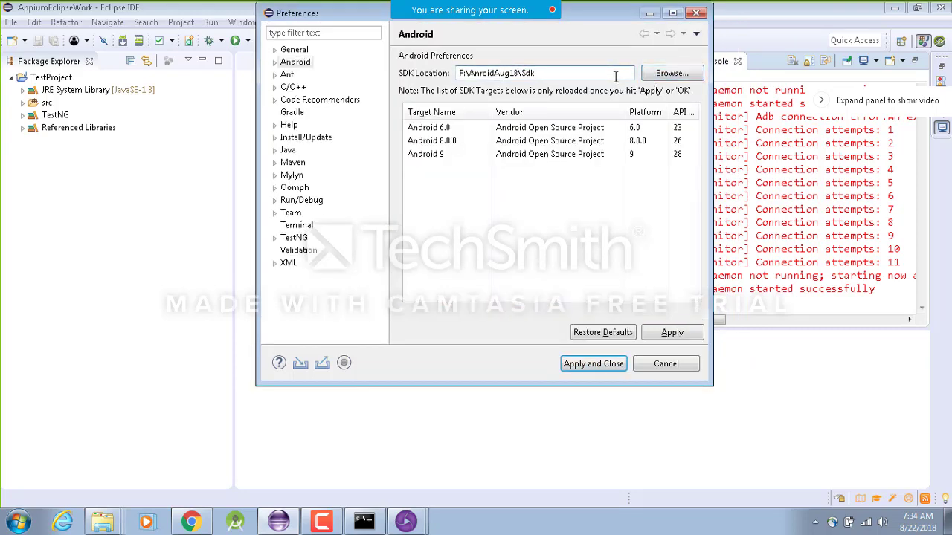
{"action": "key", "text": "Return"}
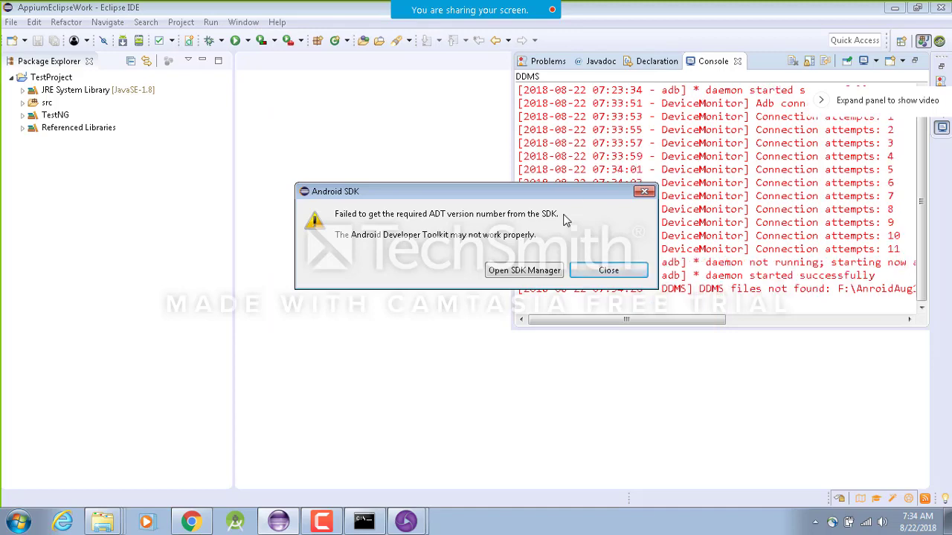
{"action": "left_click", "coordinate": [522, 270]}
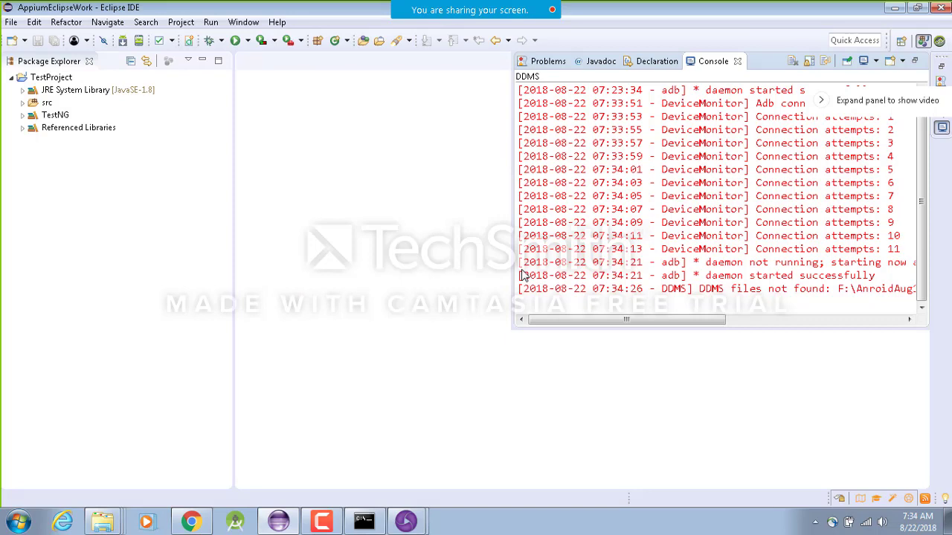
{"action": "mouse_move", "coordinate": [658, 320]}
{"action": "left_mouse_down"}
{"action": "mouse_move", "coordinate": [804, 306]}
{"action": "mouse_move", "coordinate": [654, 312]}
{"action": "left_mouse_up"}
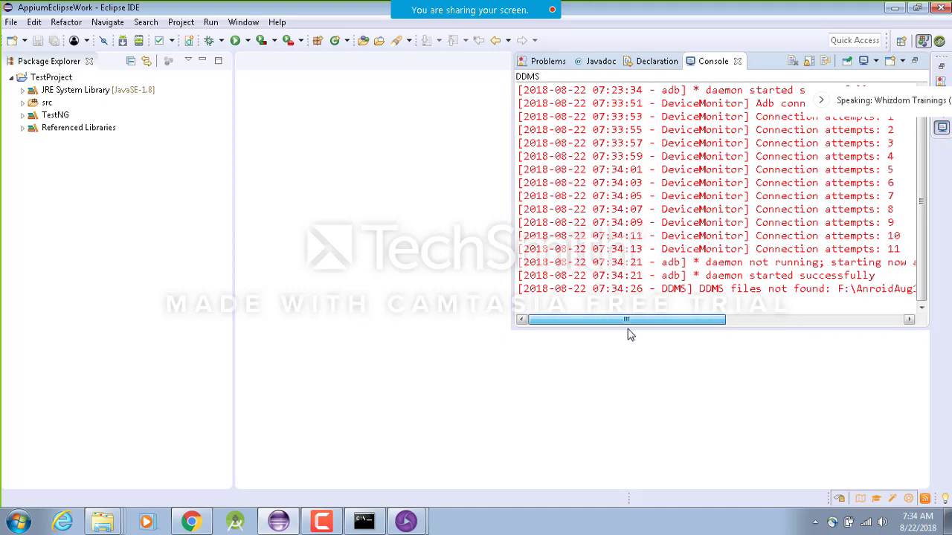
{"action": "left_click", "coordinate": [455, 340]}
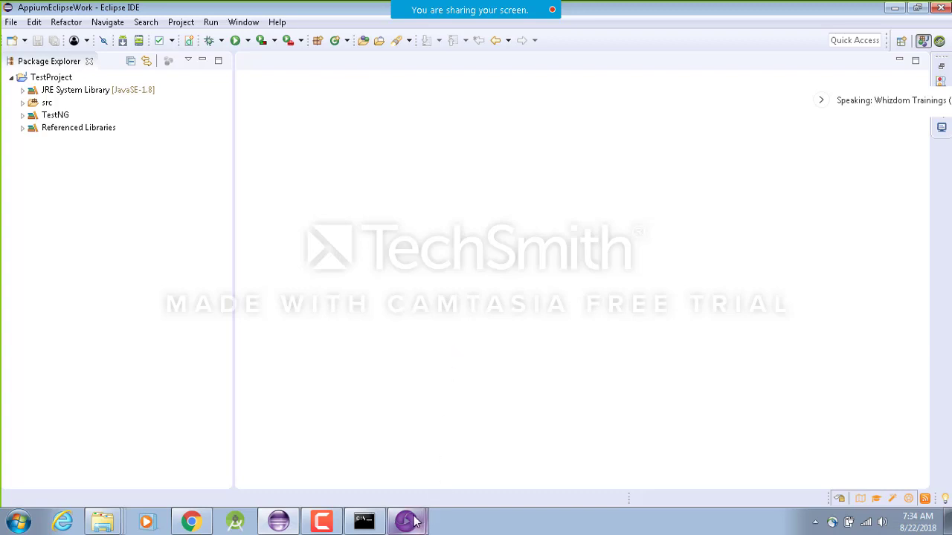
Bring up Appium, review its advanced and preset server settings, and close the window without starting the server
{"action": "mouse_move", "coordinate": [415, 523]}
{"action": "left_click", "coordinate": [387, 489]}
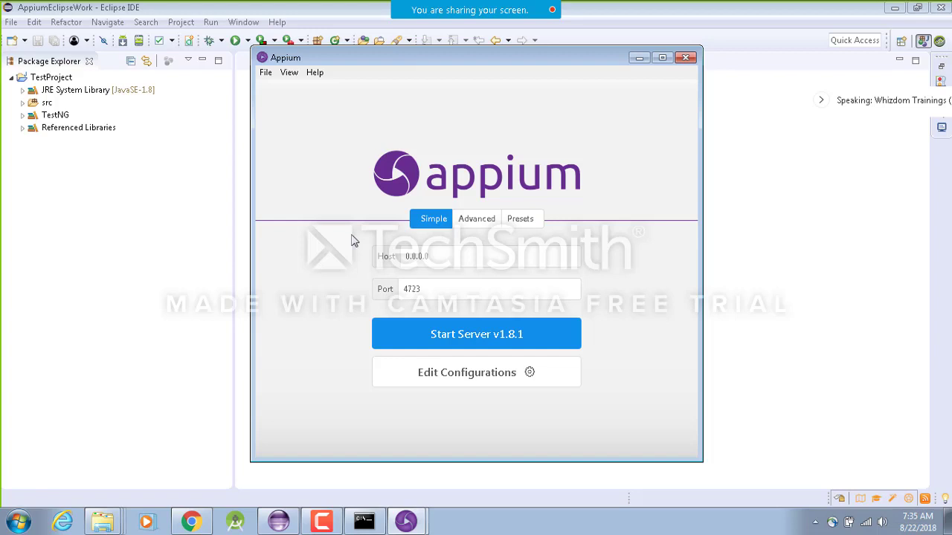
{"action": "left_click", "coordinate": [480, 218]}
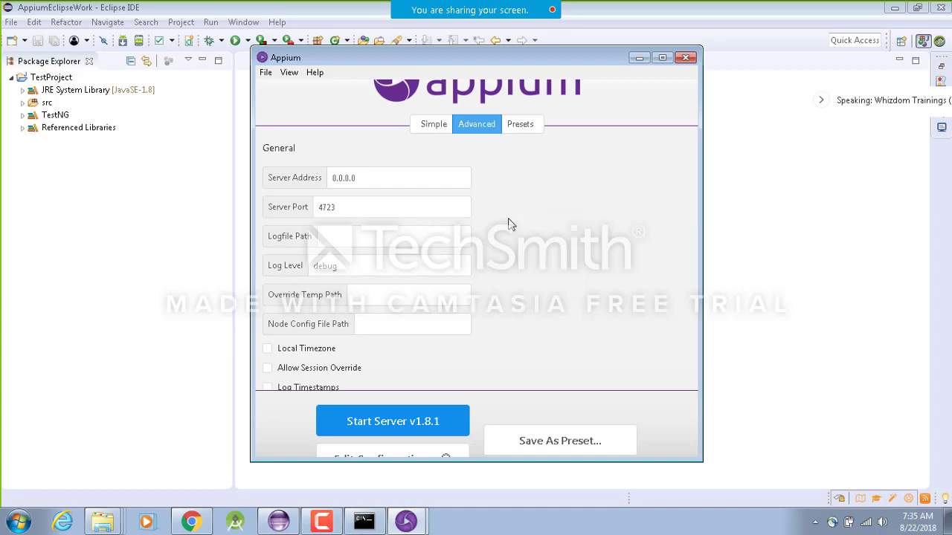
{"action": "left_click", "coordinate": [524, 125]}
{"action": "left_click", "coordinate": [476, 129]}
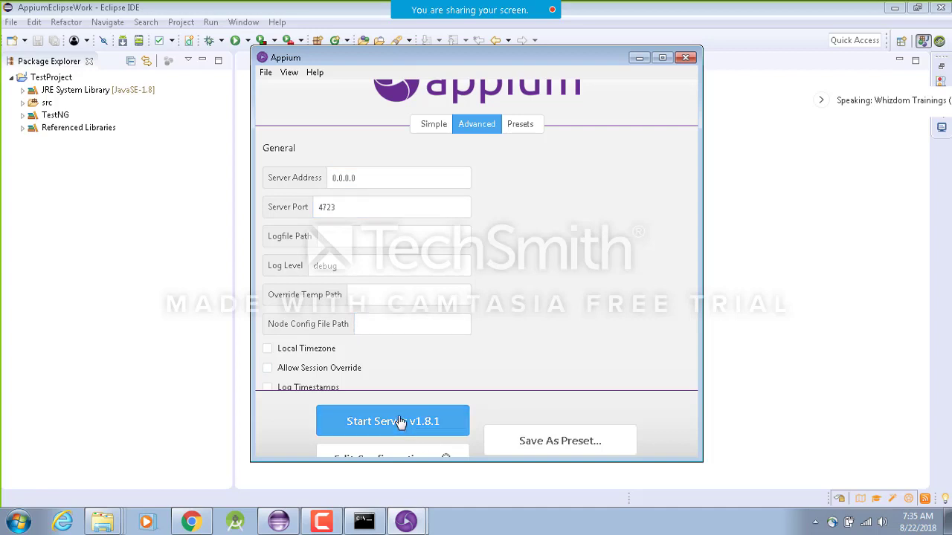
{"action": "left_click", "coordinate": [686, 58]}
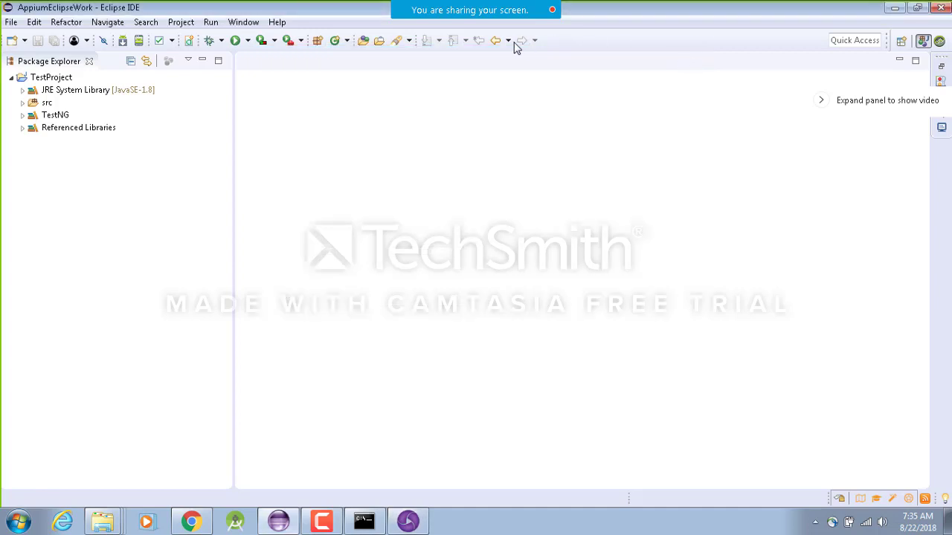
{"action": "mouse_move", "coordinate": [502, 13]}
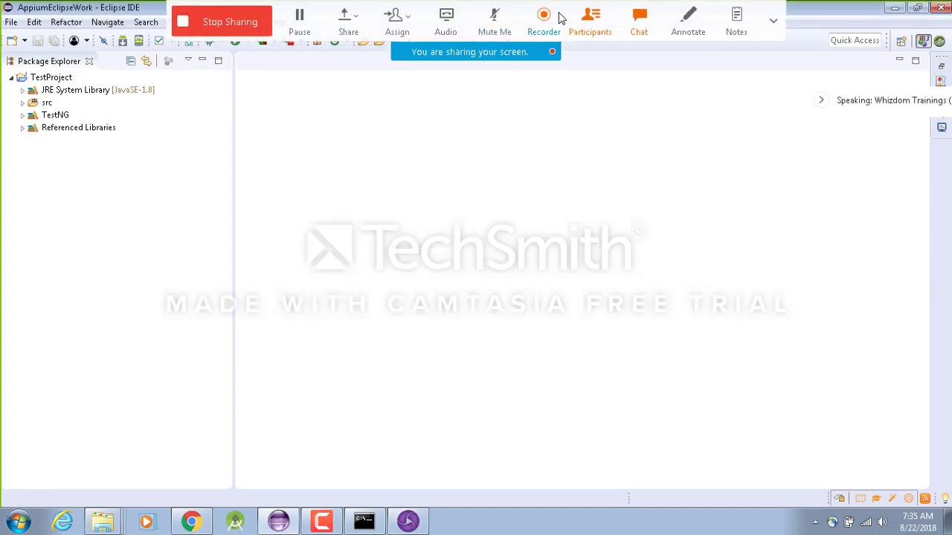
{"action": "left_click", "coordinate": [319, 521]}
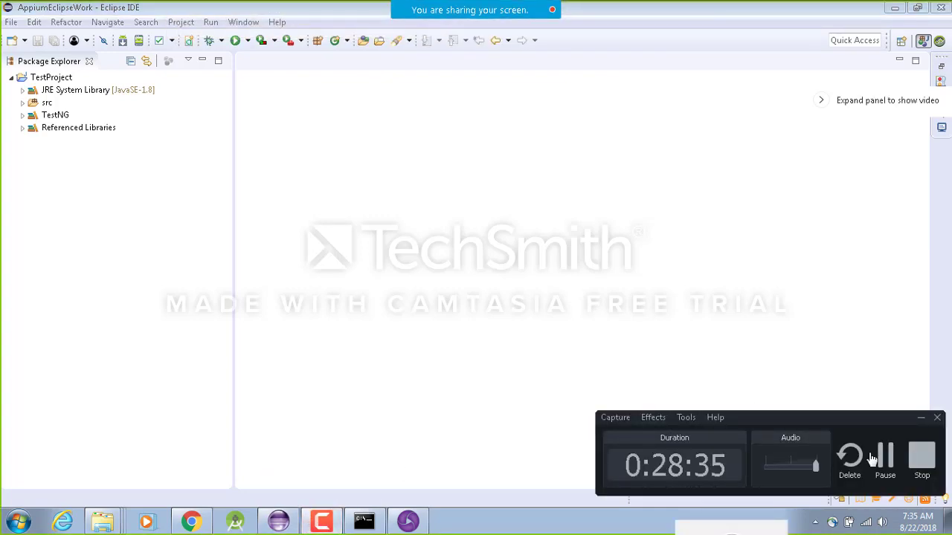